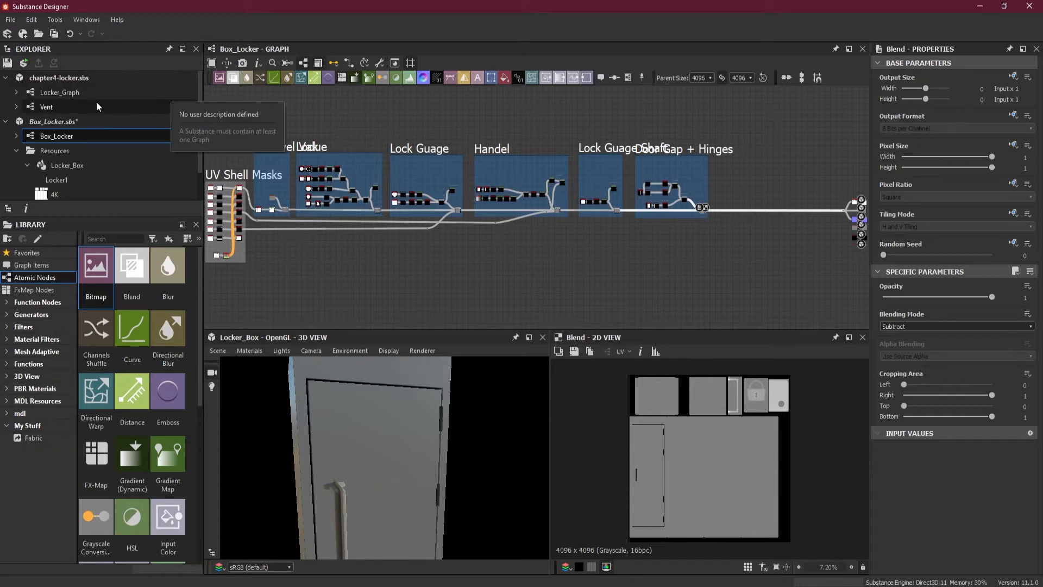
Open the Vent graph from the chapter4-locker.sbs package to examine how the vent is built.
left_click(48, 106)
double_click(47, 107)
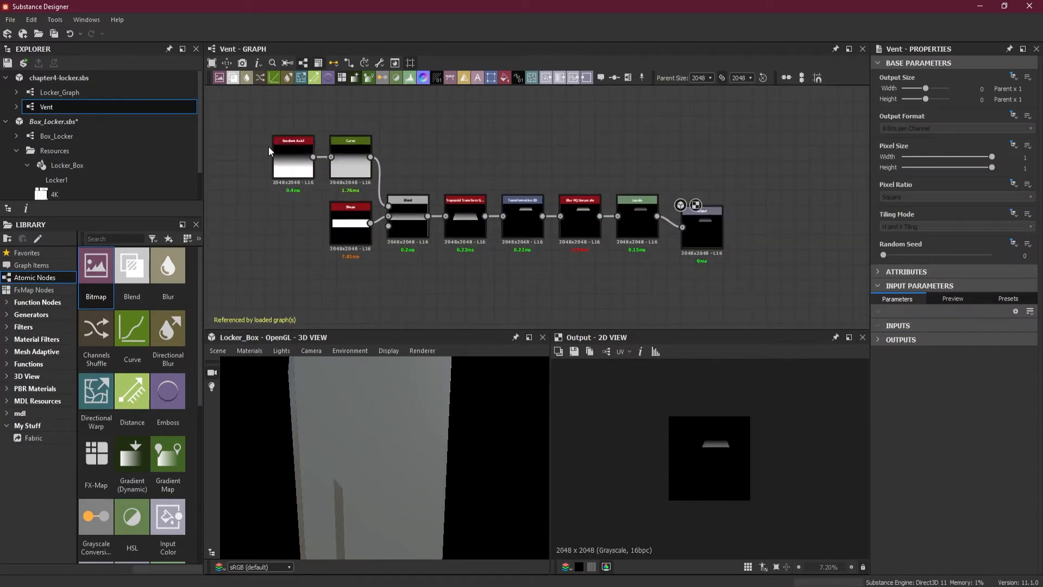
scroll(328, 167, "up", 2)
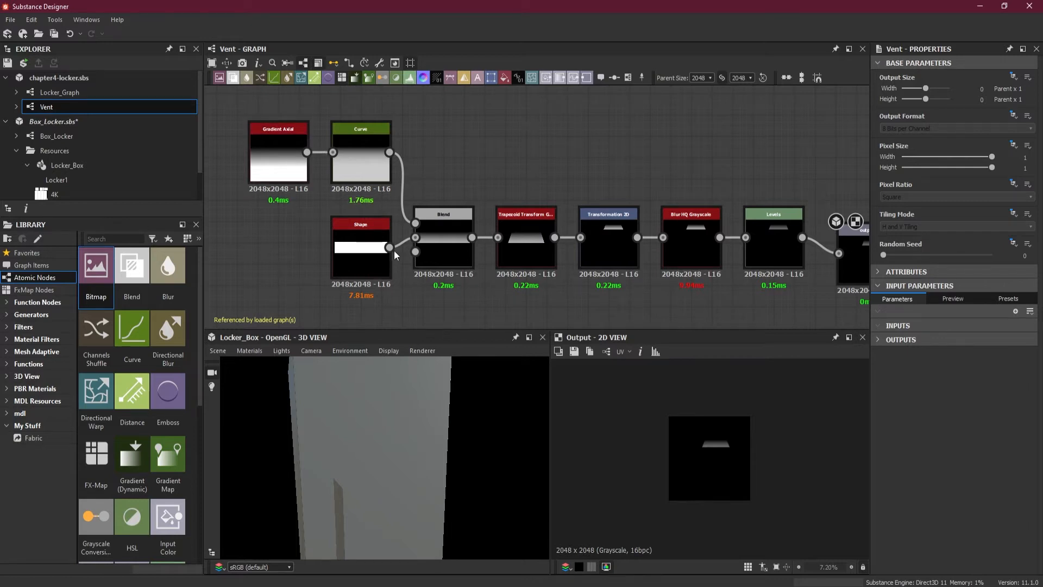
Try removing the Shape node and setting the Blend node's blending mode to Copy, and undo both changes.
left_click(357, 248)
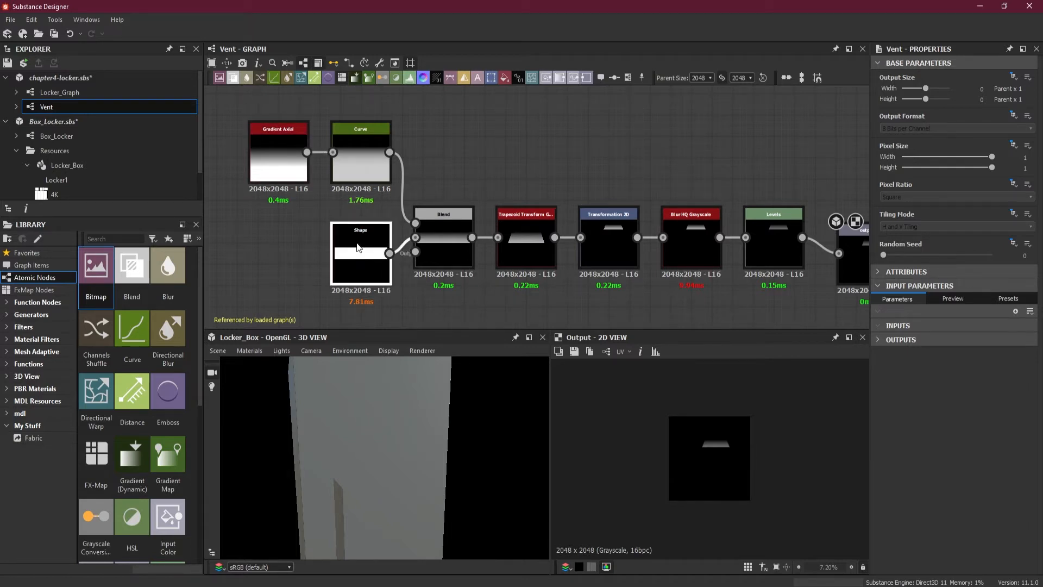
key("Delete")
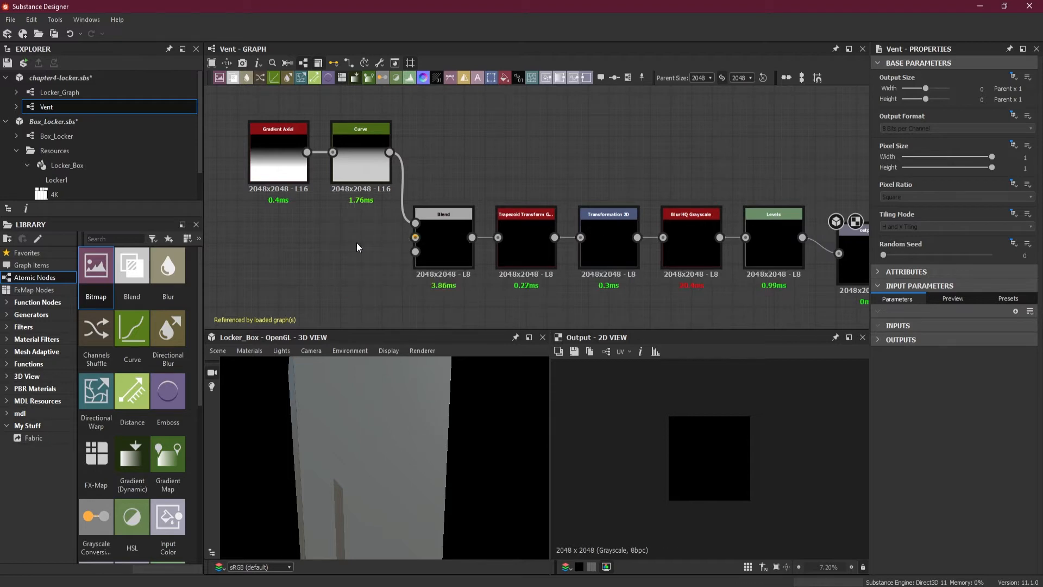
left_click(441, 238)
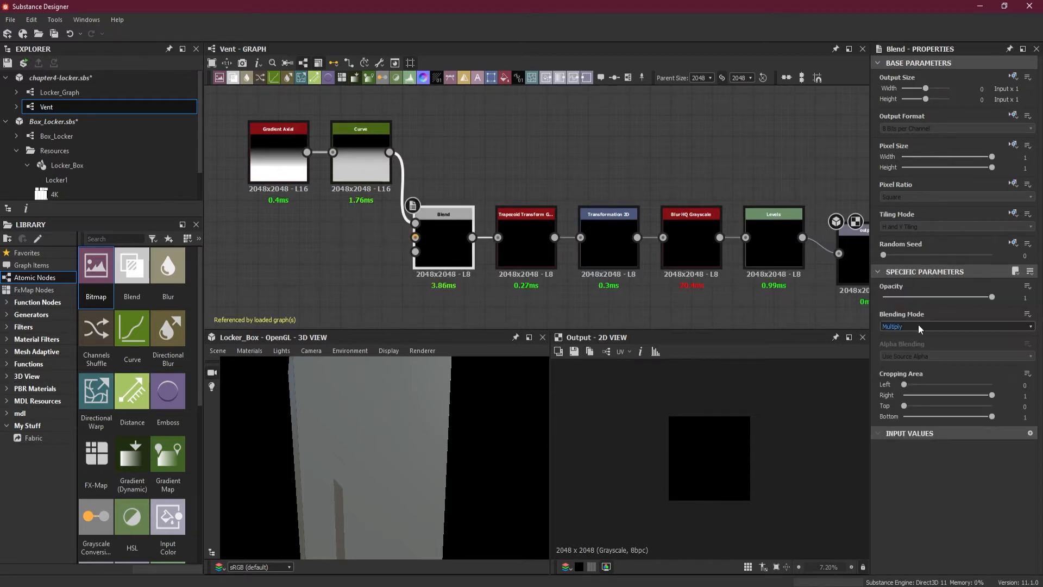
left_click(917, 326)
left_click(920, 335)
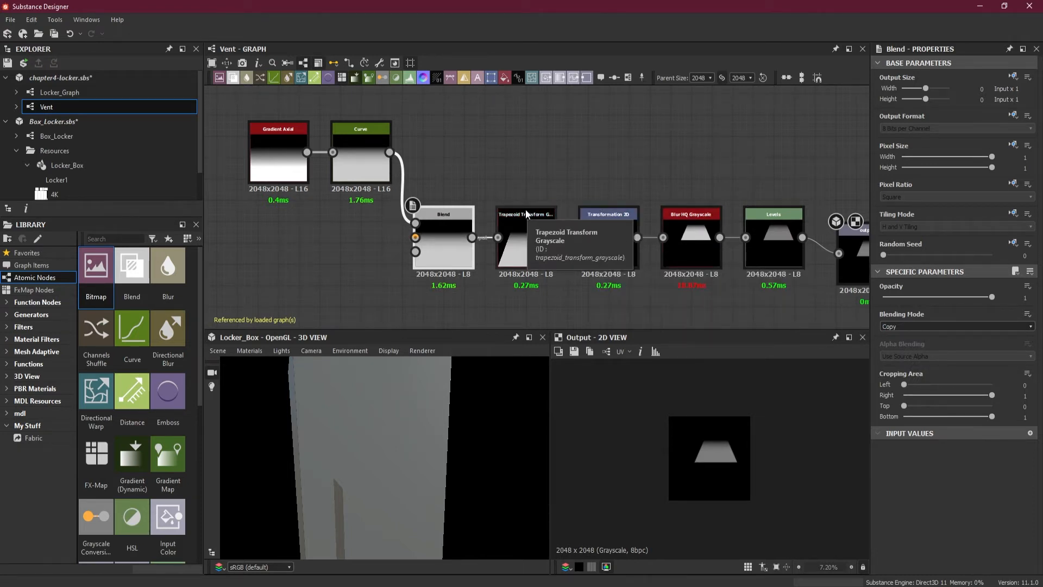
key("ctrl+z")
key("ctrl+z")
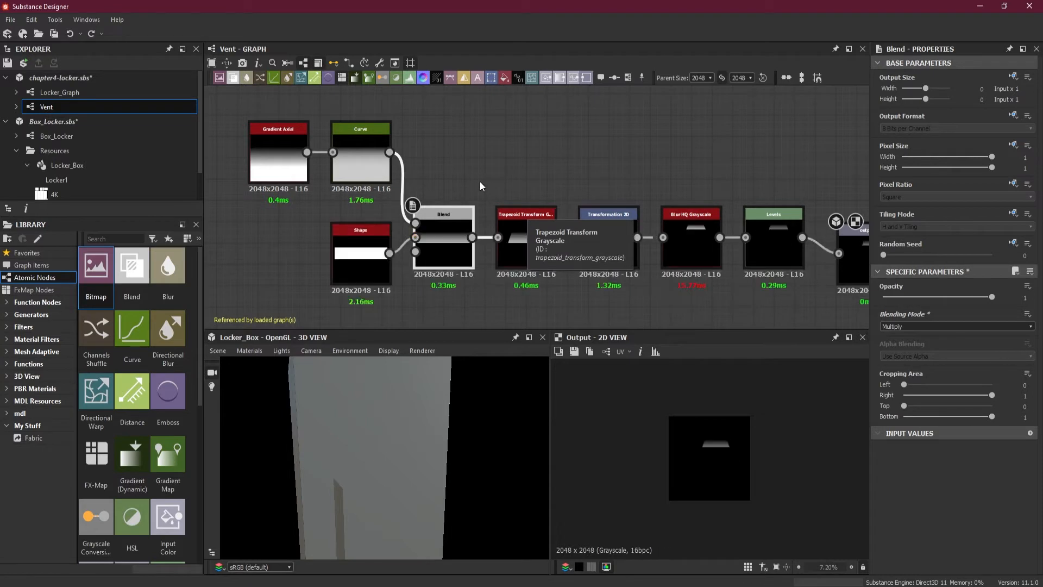
Open the Locker_Graph from the chapter4-locker.sbs package and inspect its material on the 3D model.
scroll(588, 309, "down", 2)
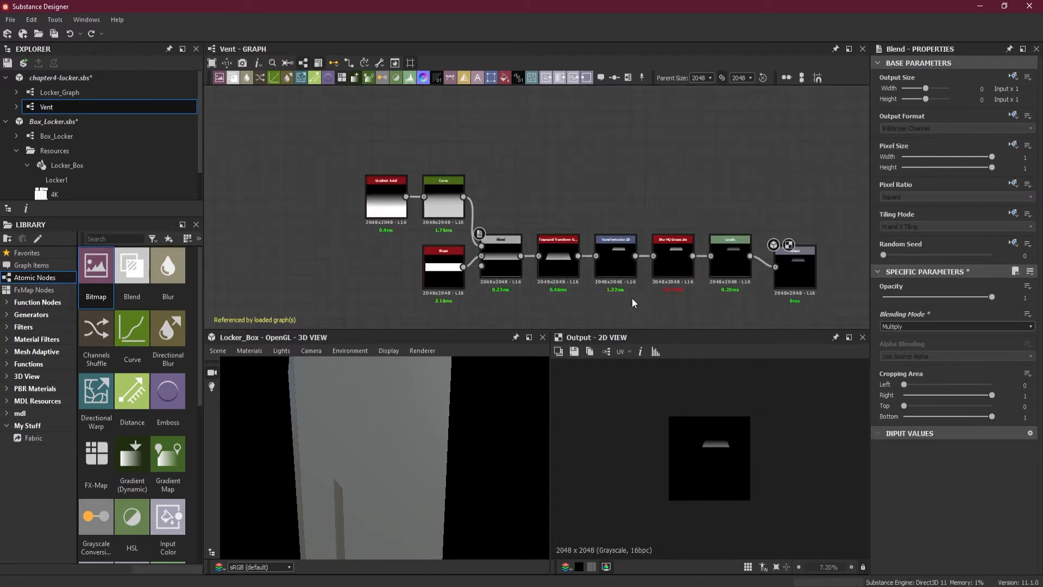
middle_click_drag(631, 298, 614, 287)
scroll(611, 290, "up", 1)
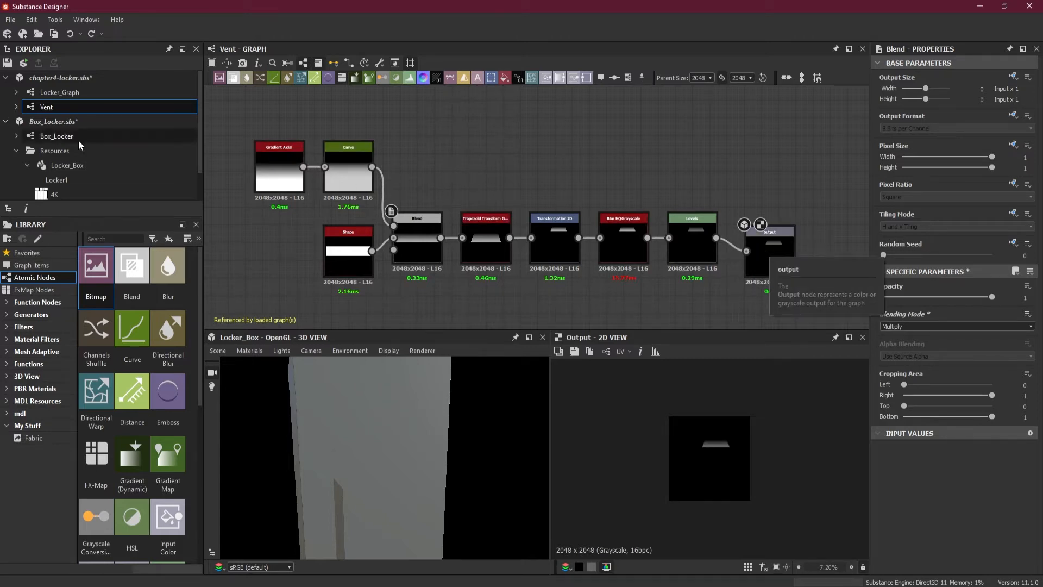
left_click(69, 93)
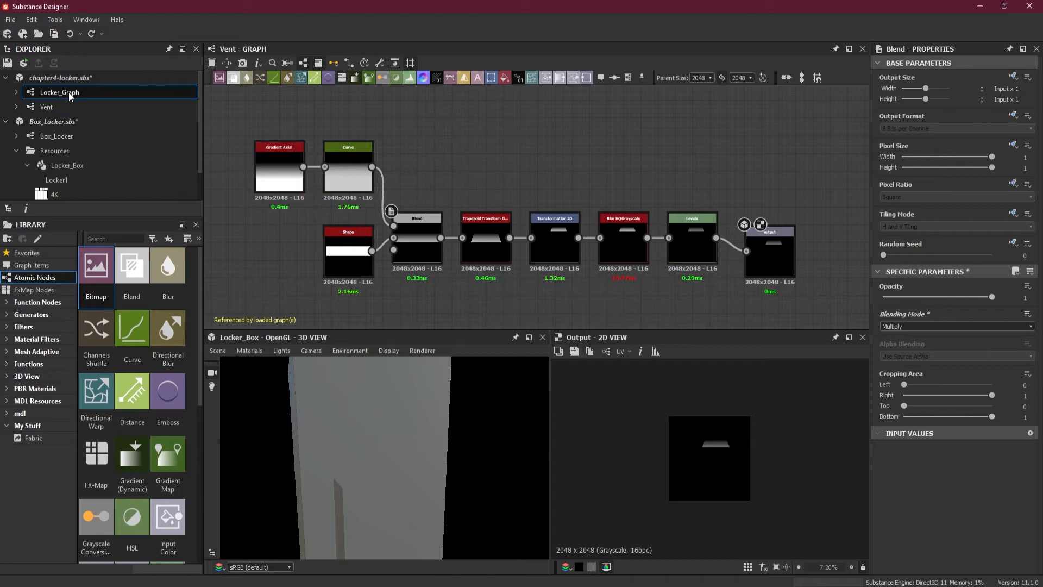
double_click(67, 93)
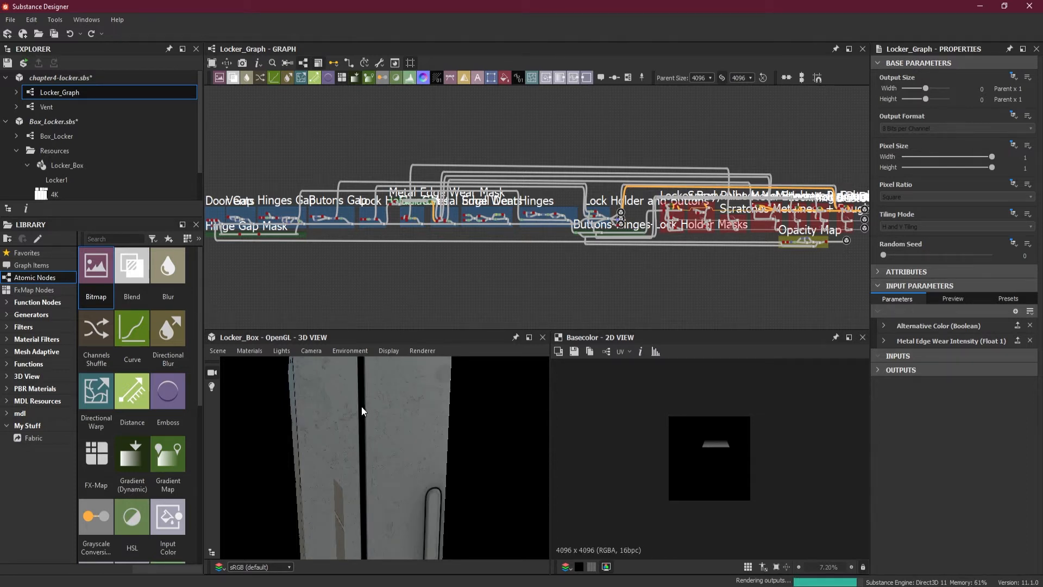
left_click_drag(344, 414, 370, 425)
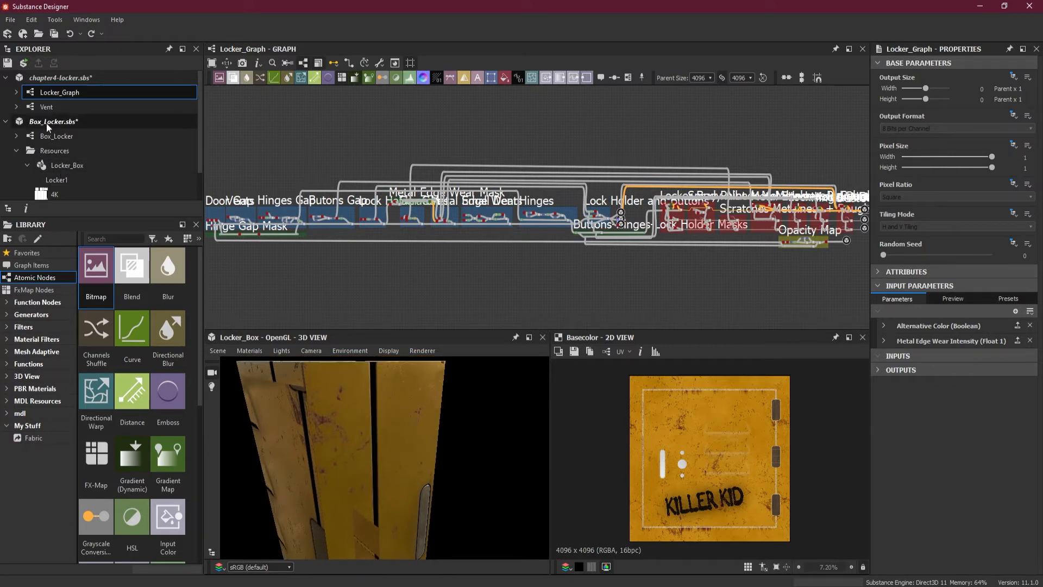
Find the Vents frame in Locker_Graph and display its final Transformation 2D node in the 2D view.
middle_click_drag(327, 282, 502, 275)
scroll(506, 193, "up", 2)
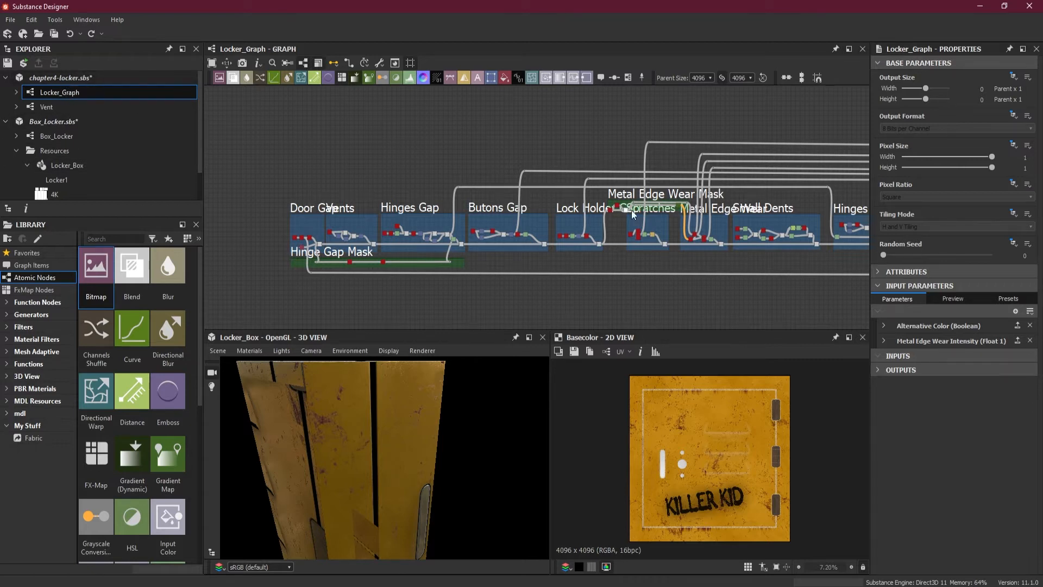
scroll(571, 229, "up", 3)
middle_click_drag(627, 265, 731, 244)
middle_click_drag(651, 249, 724, 229)
scroll(319, 197, "up", 2)
scroll(318, 197, "up", 6)
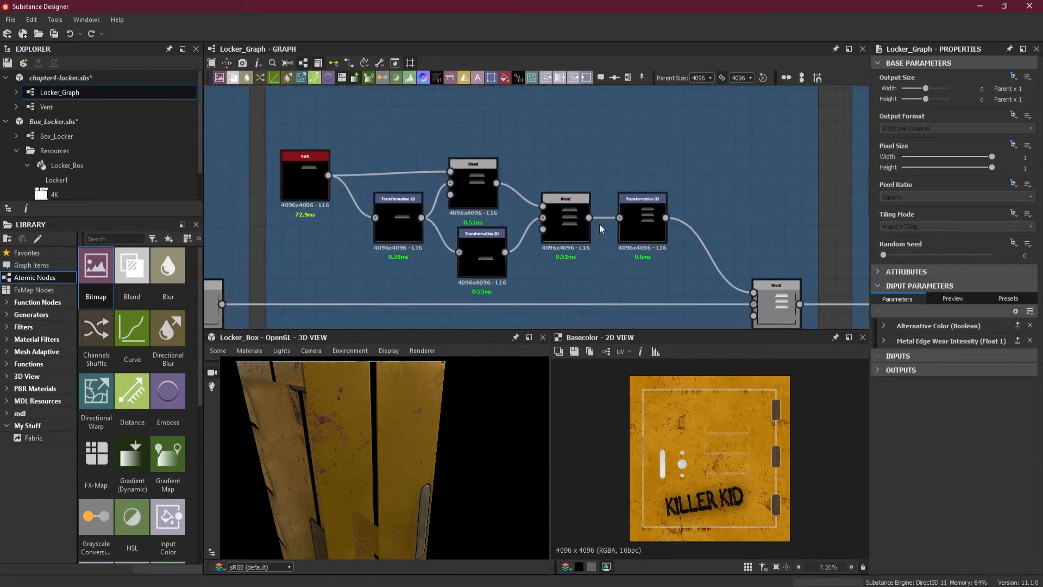
double_click(637, 217)
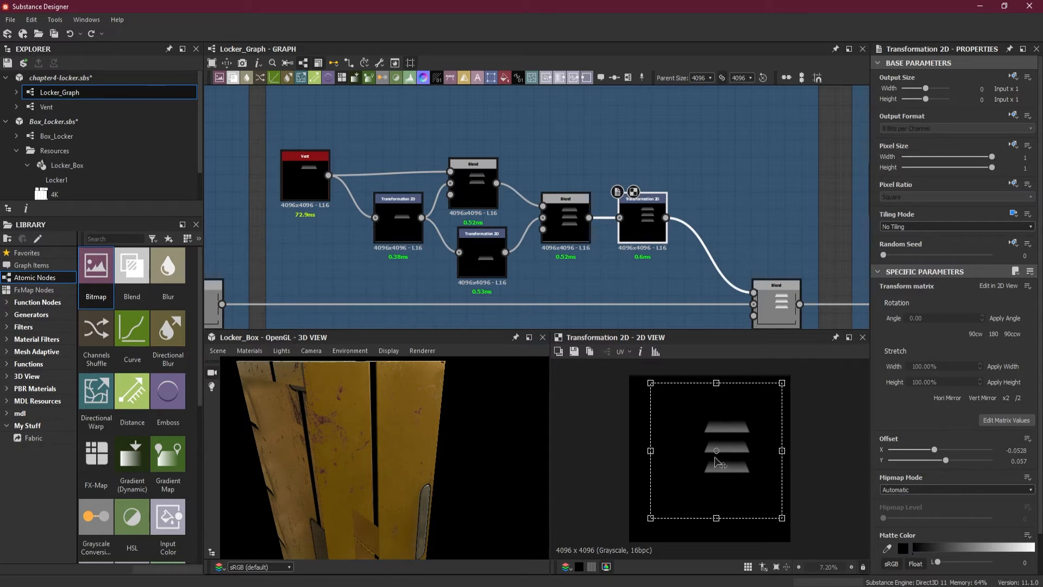
Create a graph named New_Vent from the six Vent, Transformation 2D and Blend nodes in the Vents frame.
left_click_drag(278, 126, 654, 282)
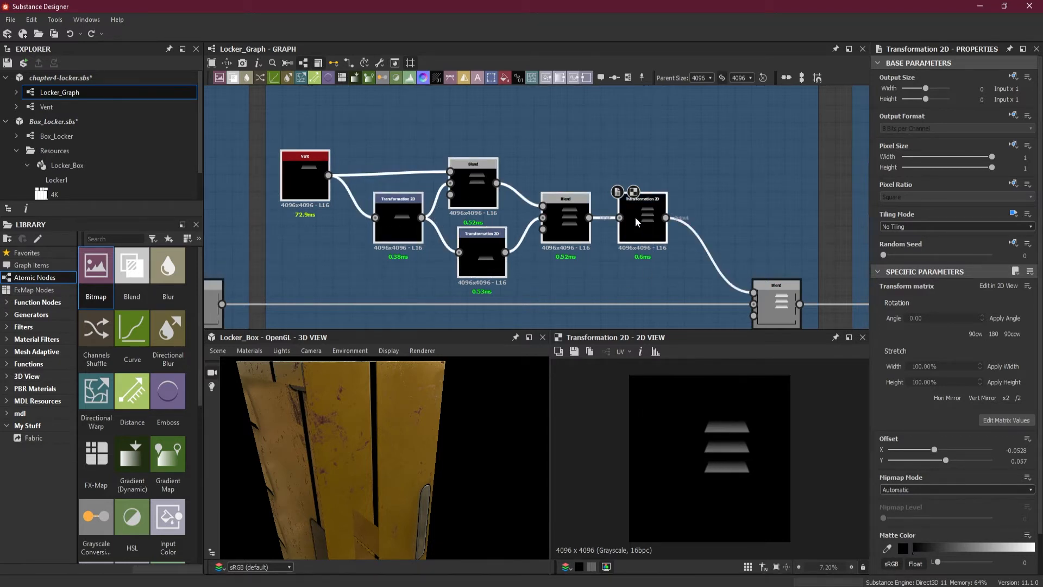
right_click(635, 220)
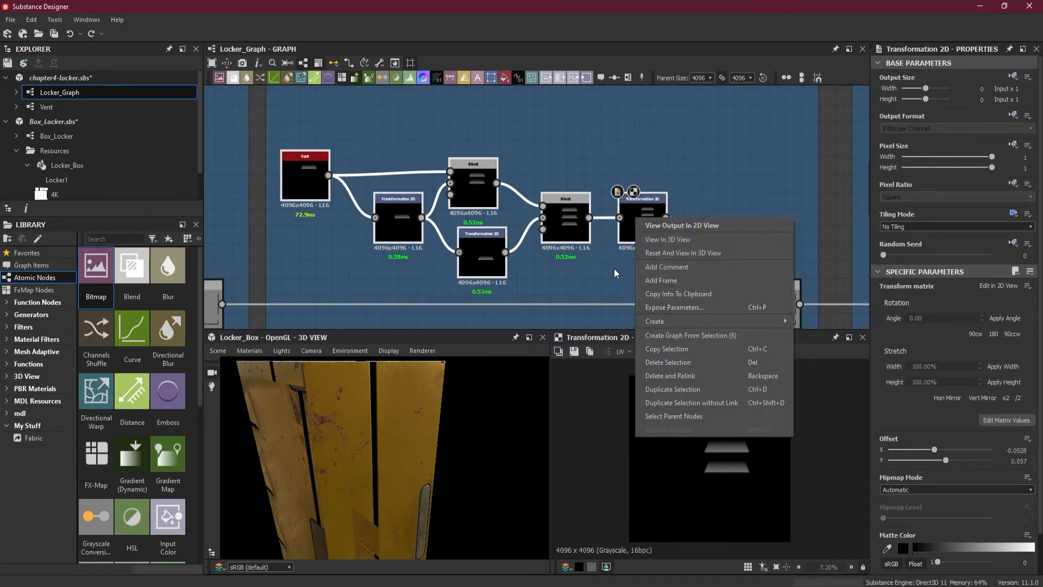
left_click(690, 341)
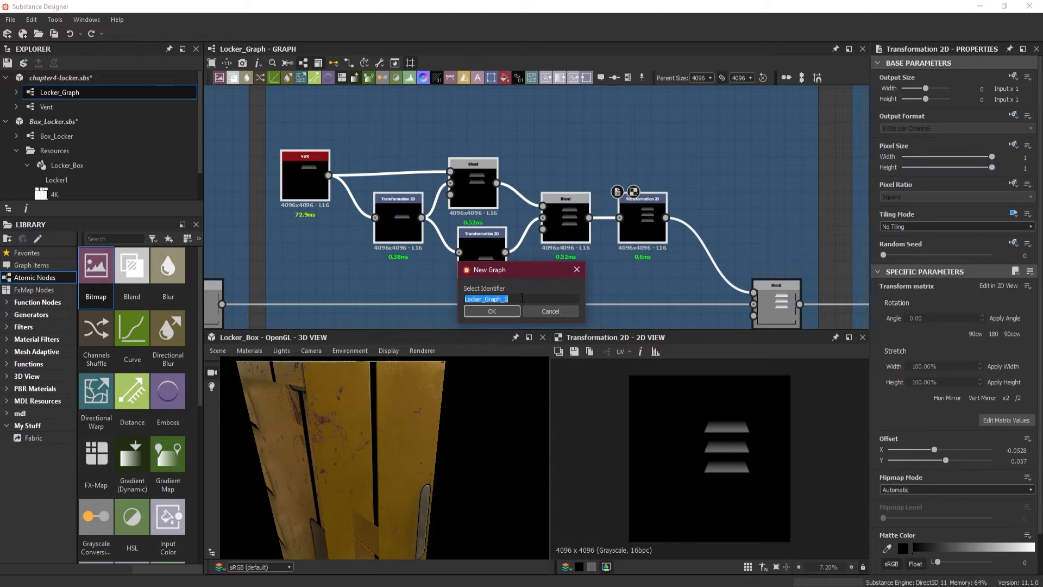
type("NEw")
left_click(492, 311)
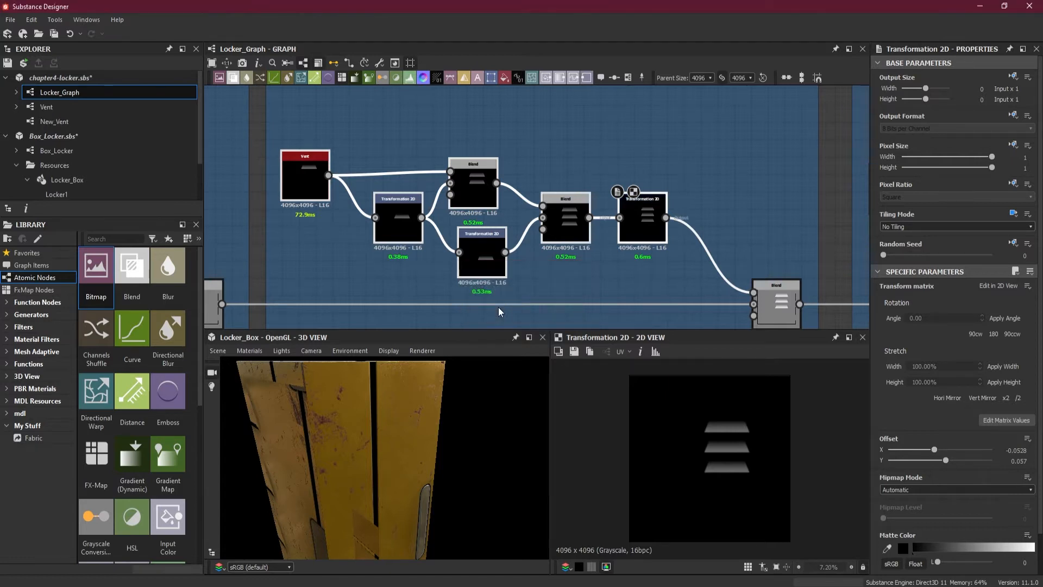
Open the New_Vent graph for editing.
left_click(49, 123)
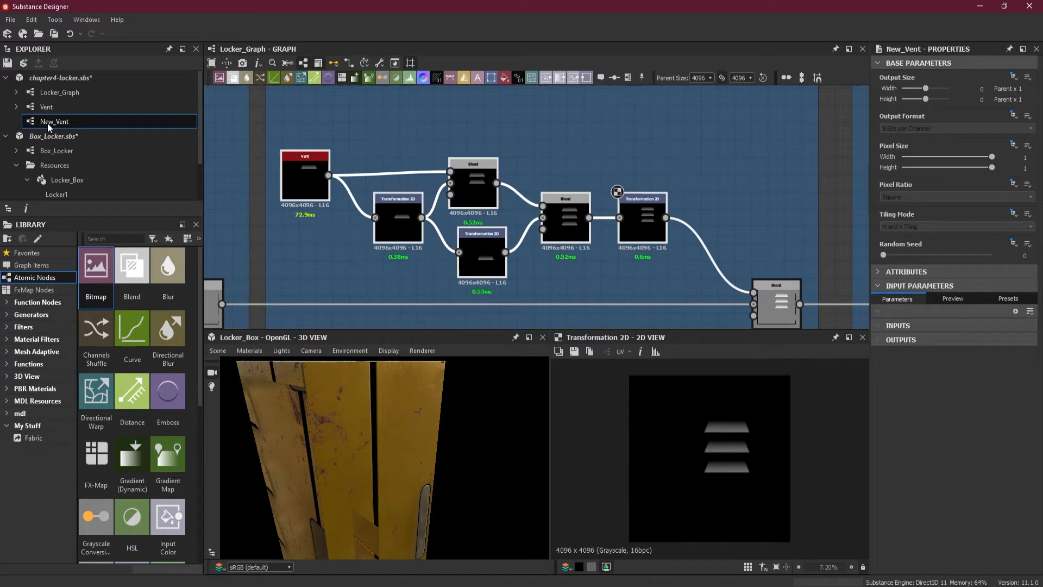
double_click(47, 123)
scroll(471, 213, "down", 3)
scroll(728, 226, "up", 1)
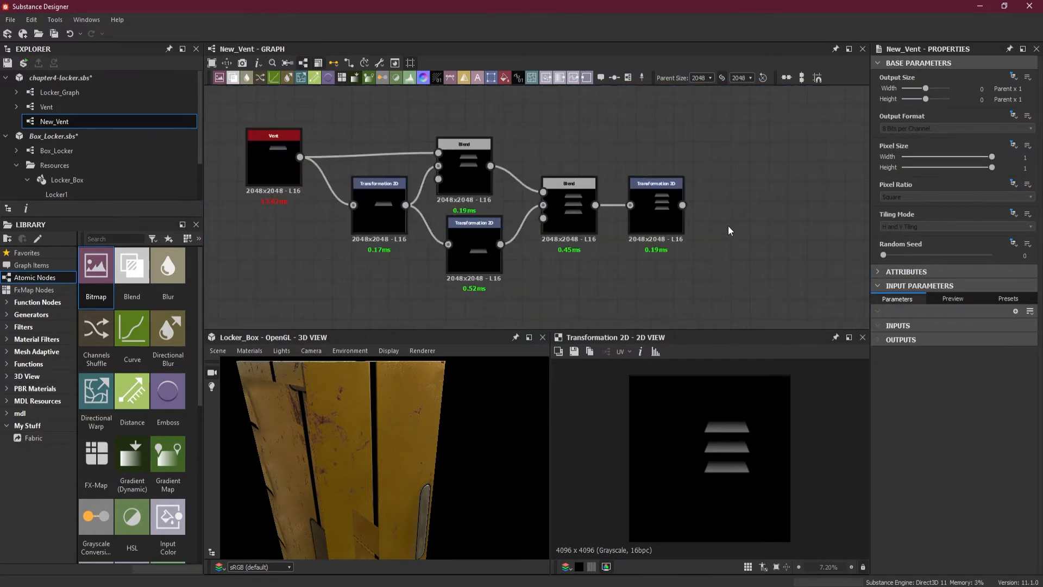
Add an Output node connected to the final Transformation 2D node of the New_Vent graph.
scroll(717, 224, "down", 1)
middle_click_drag(764, 231, 490, 276)
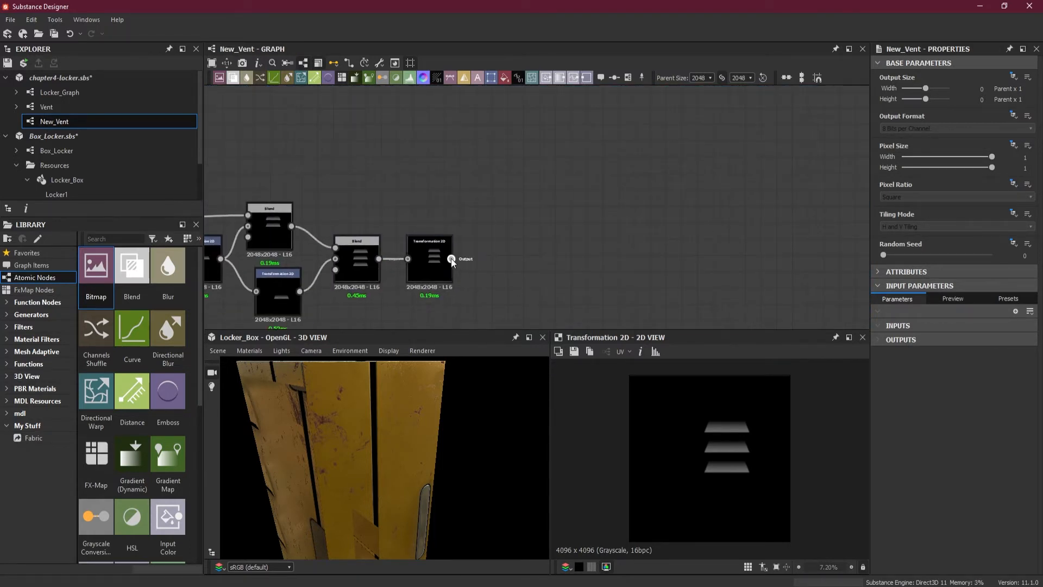
left_click_drag(452, 259, 539, 242)
type("out")
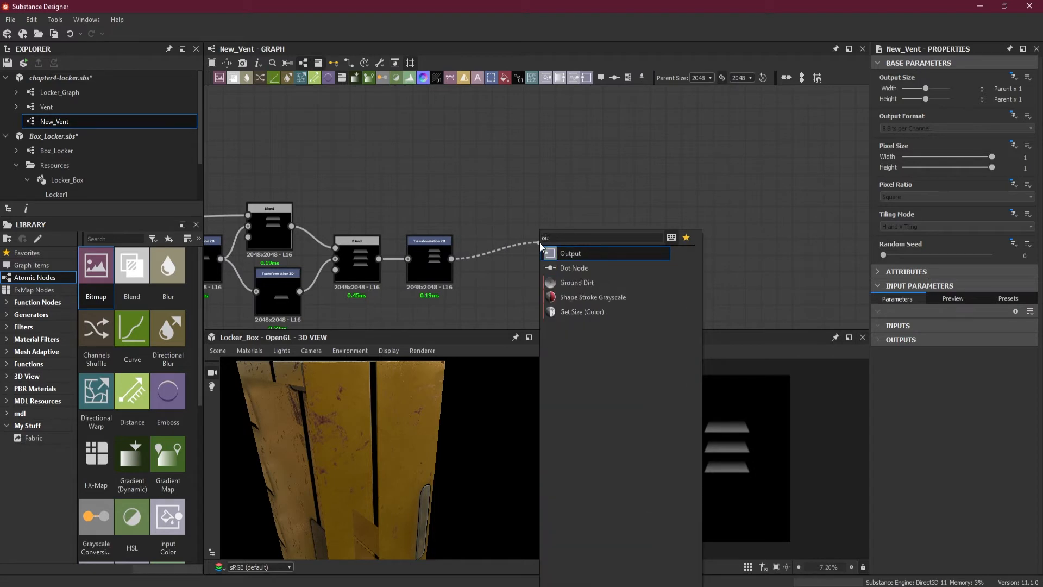
left_click(569, 252)
left_click_drag(569, 252, 507, 263)
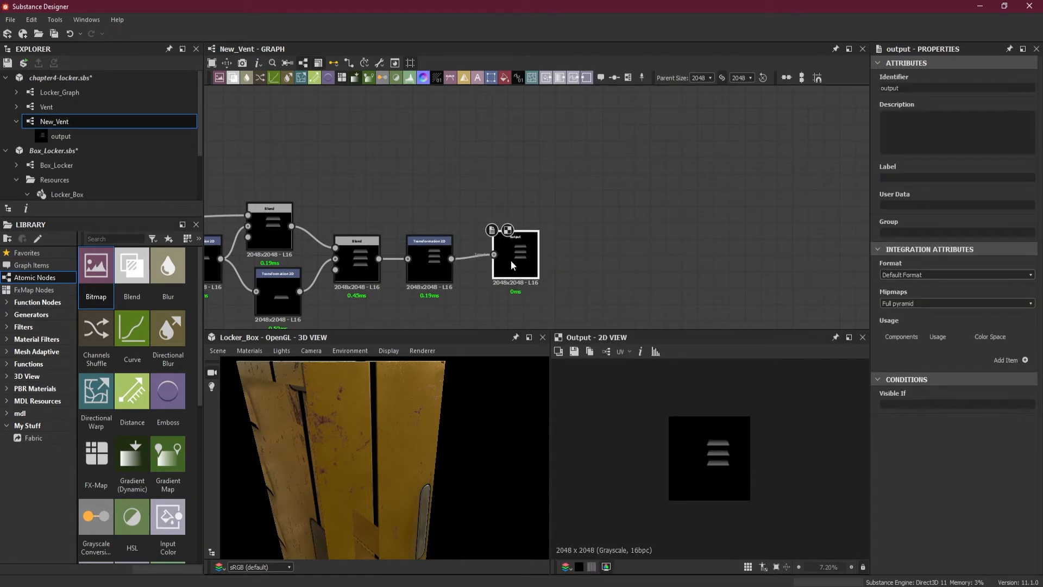
key("f")
scroll(581, 273, "up", 2)
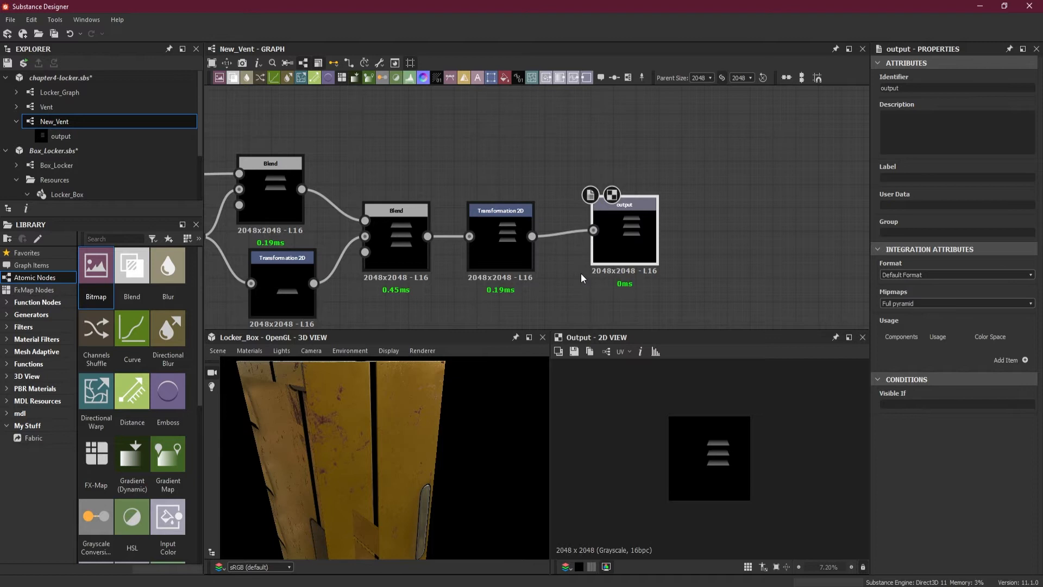
Reopen the Box_Locker graph at the free area after the Door Gap + Hinges frame and orbit the 3D model to its door.
left_click(17, 122)
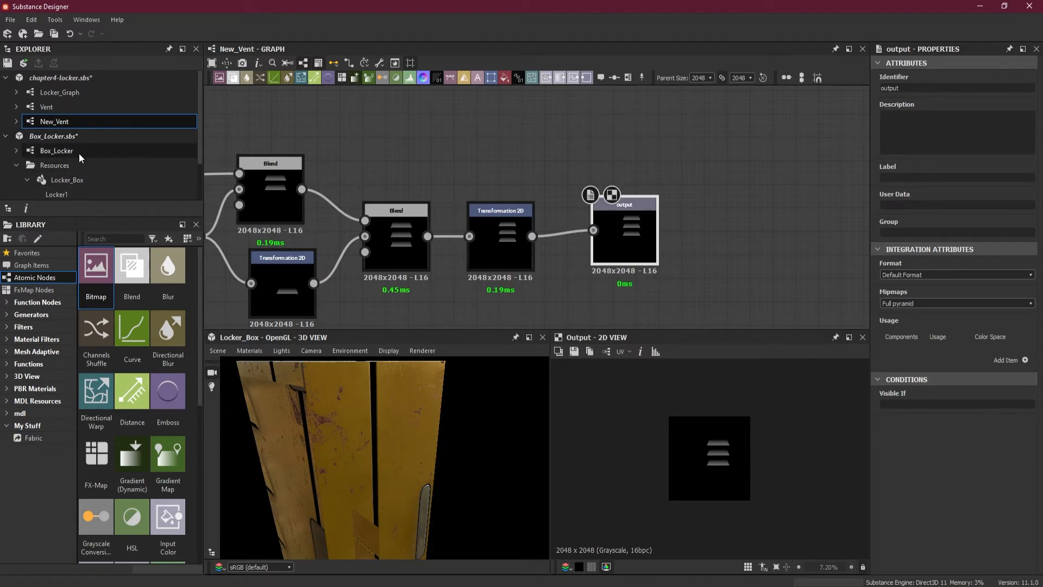
left_click(63, 151)
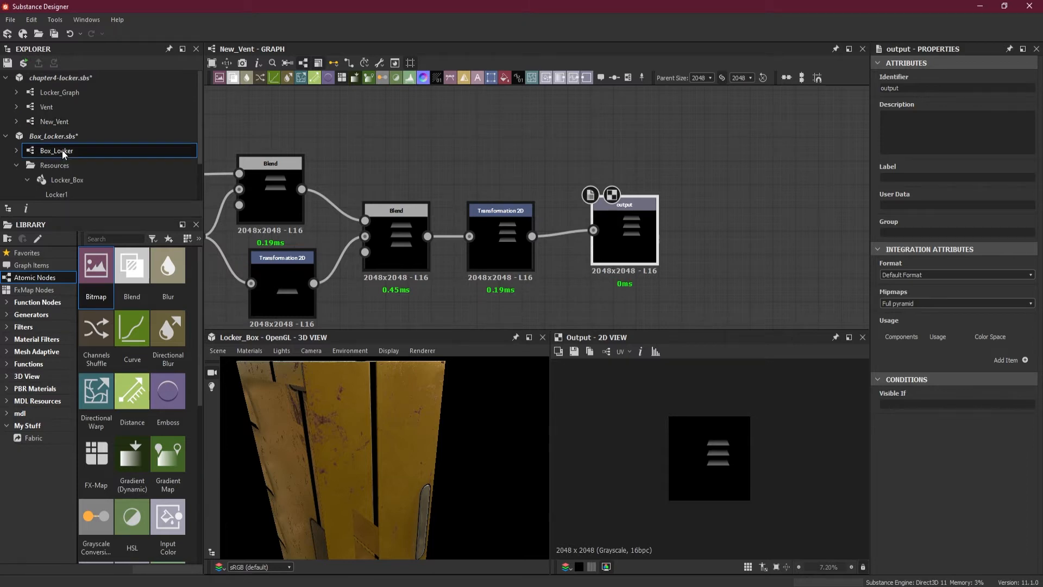
double_click(62, 150)
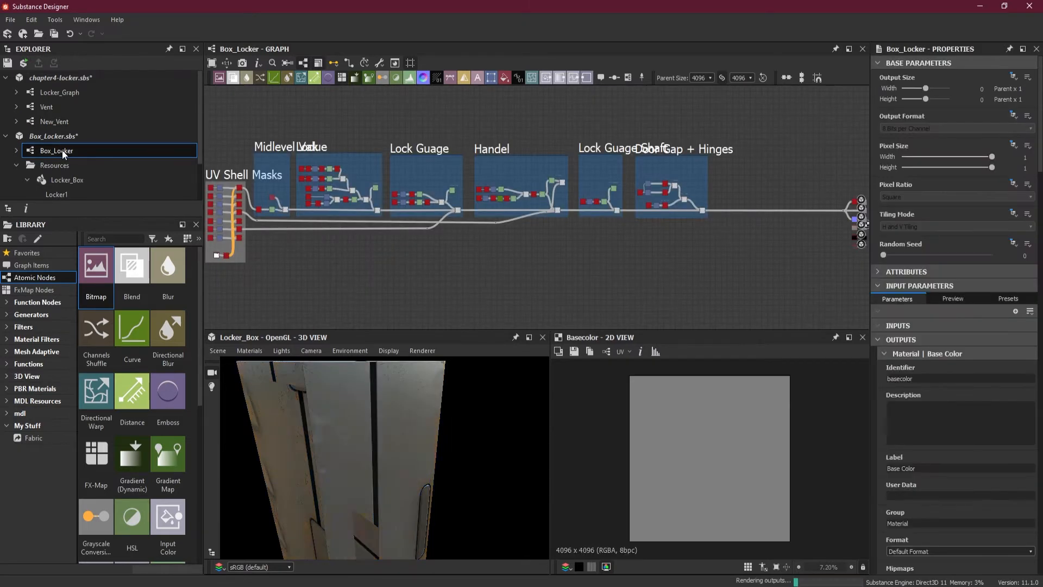
middle_click_drag(767, 175, 566, 206)
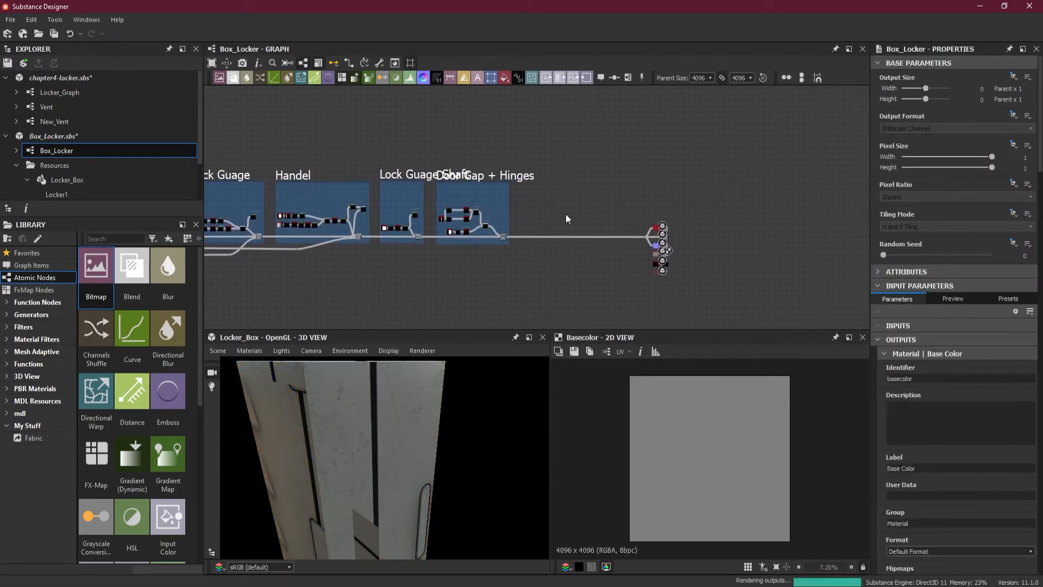
scroll(545, 223, "up", 4)
left_click_drag(393, 486, 381, 504)
left_click_drag(444, 472, 406, 502)
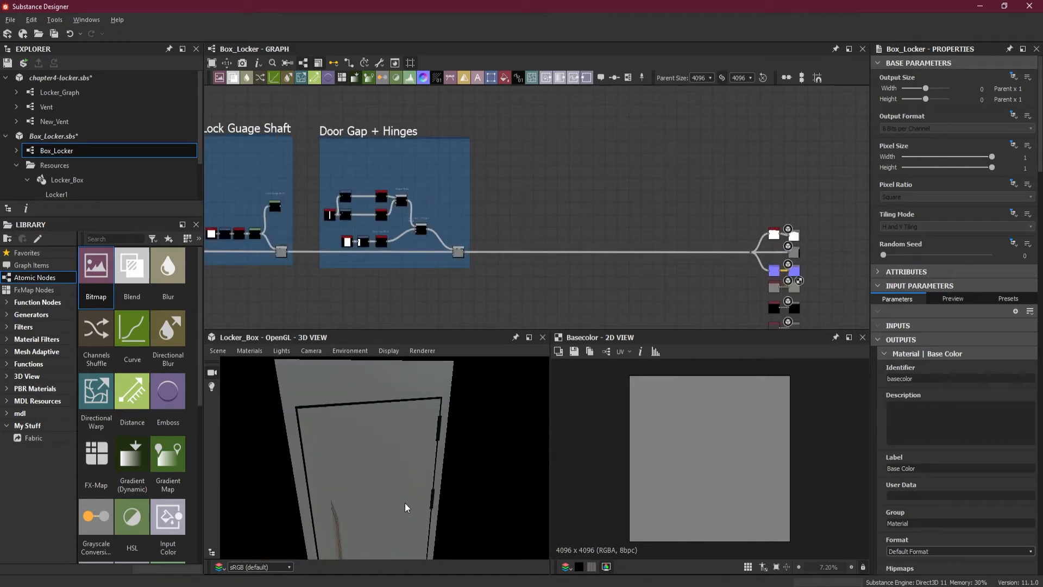
Edit the Locker1 material in the 3D view and set its height scale to 3.
left_click(248, 351)
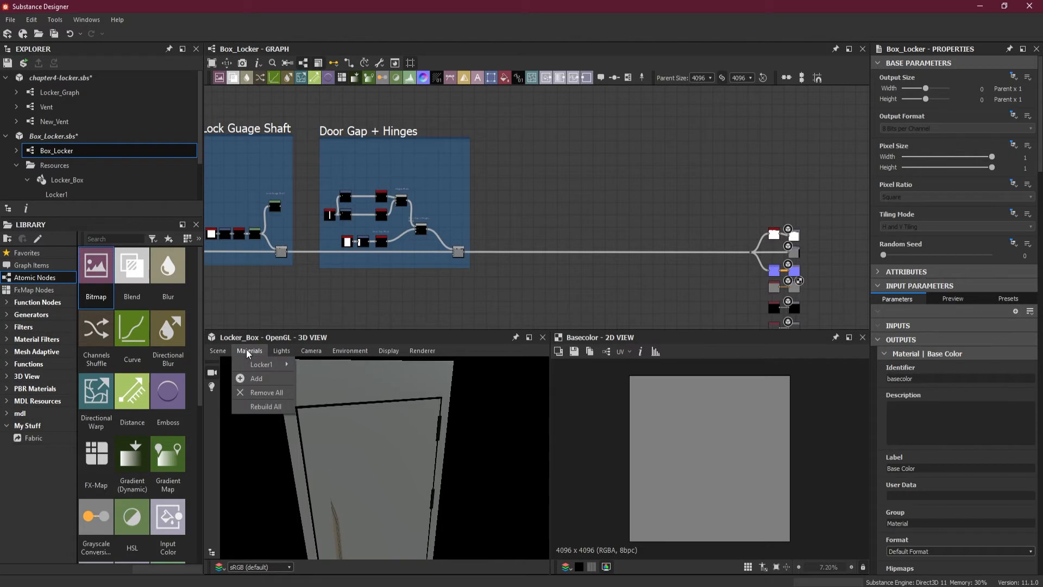
mouse_move(262, 364)
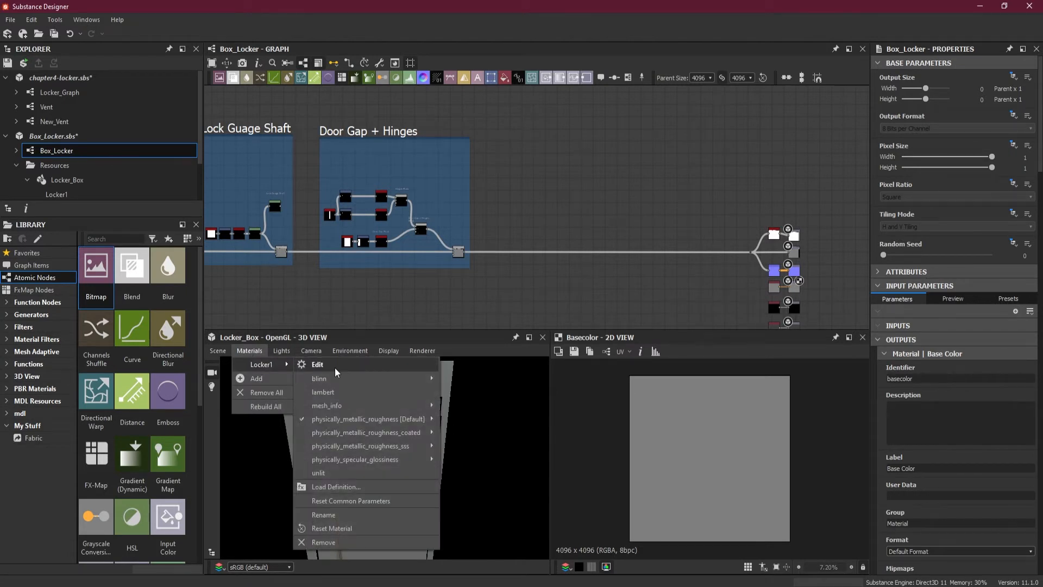
left_click(335, 367)
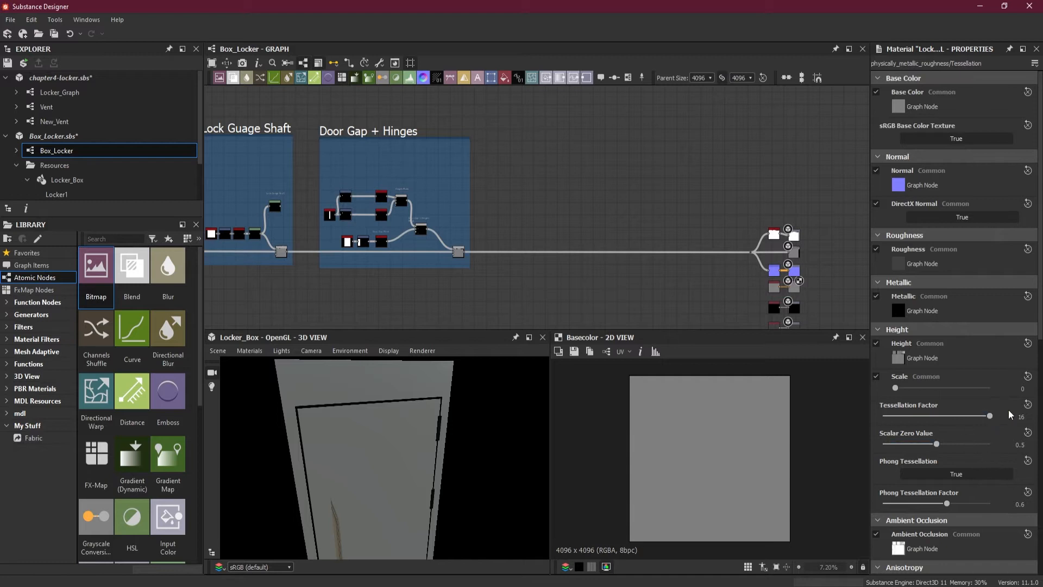
left_click(1018, 390)
key("Return")
left_click_drag(457, 491, 463, 333)
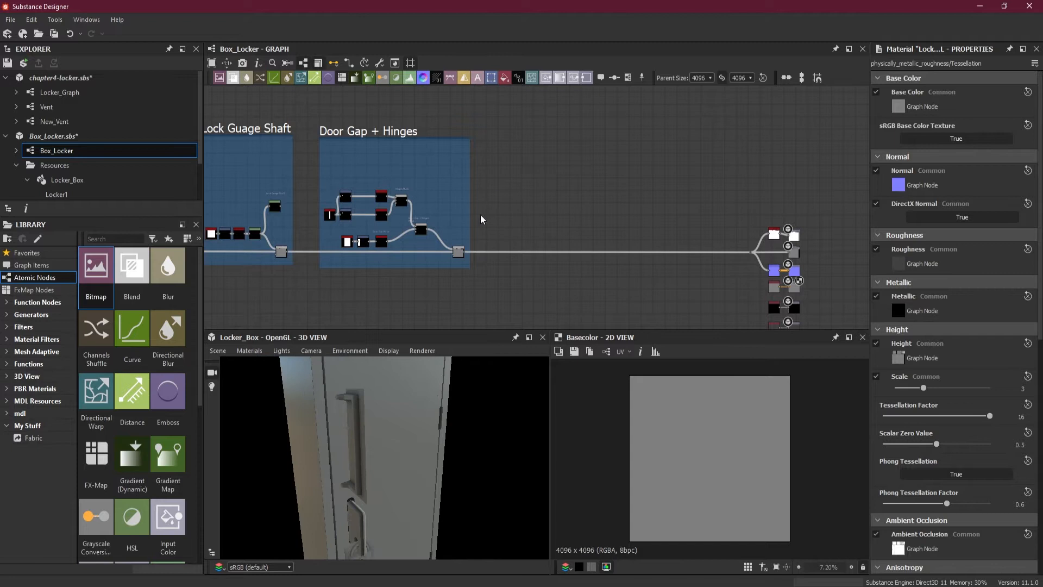
Place the New_Vent graph as a node in the Box_Locker graph after the Door Gap + Hinges frame.
left_click(53, 122)
left_click_drag(54, 125, 548, 210)
scroll(560, 223, "up", 5)
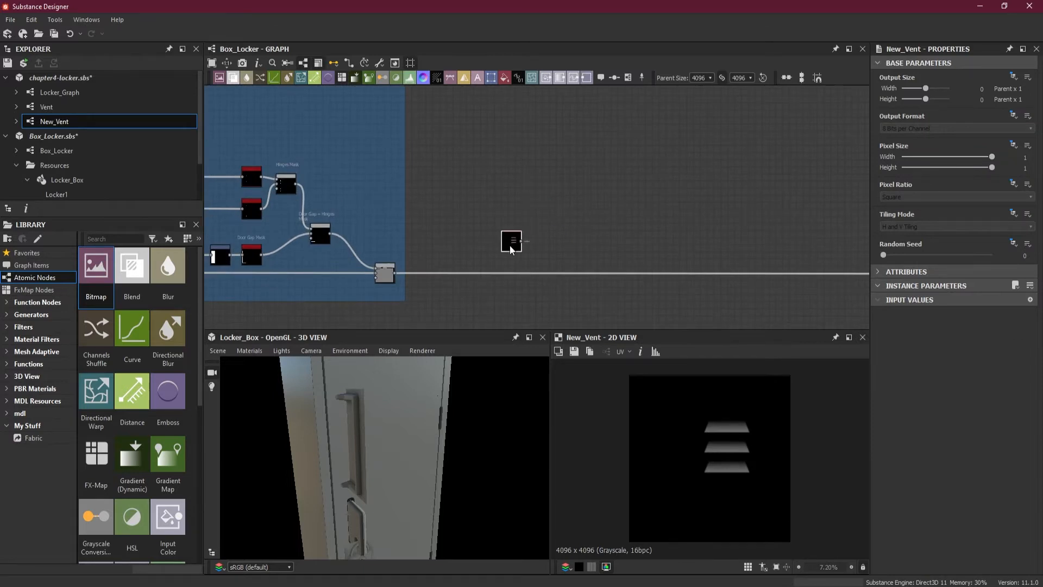
Insert a Blend node into the main connection line after the Door Gap + Hinges frame in the Box_Locker graph.
scroll(510, 245, "up", 3)
scroll(520, 240, "down", 1)
scroll(513, 256, "up", 2)
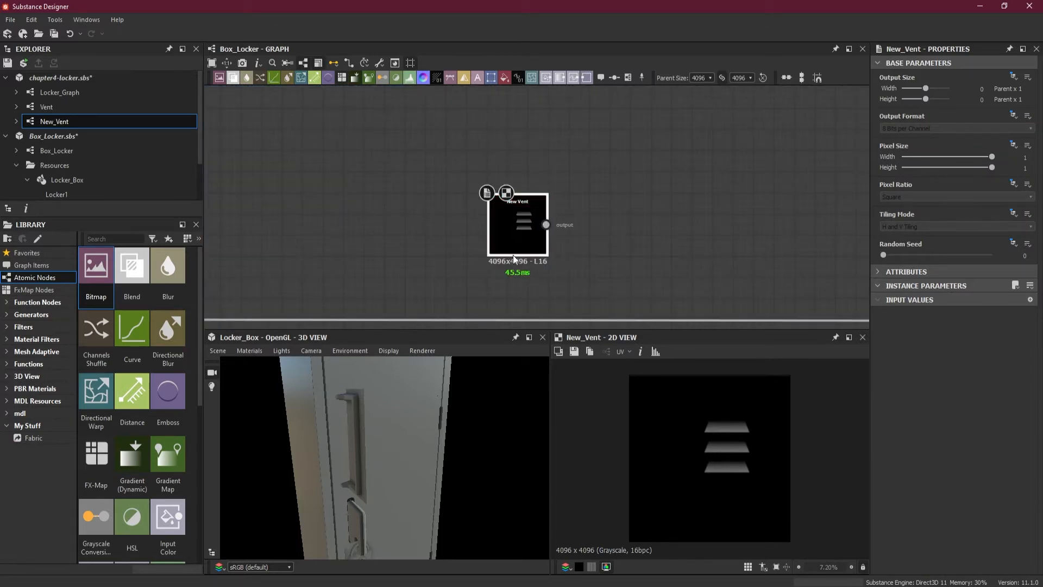
scroll(510, 231, "down", 5)
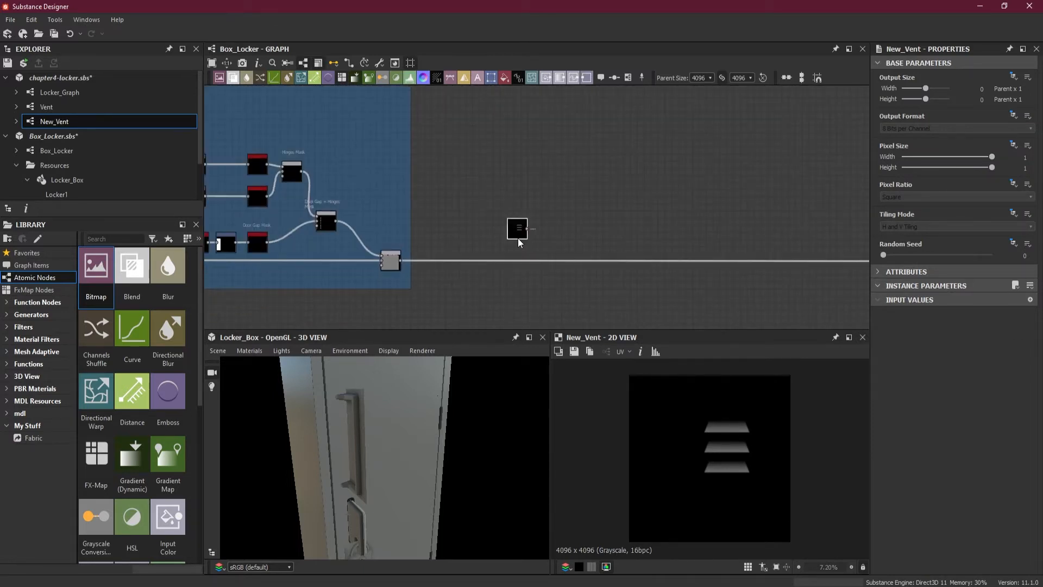
mouse_move(632, 230)
middle_mouse_down()
mouse_move(575, 244)
mouse_move(565, 212)
mouse_move(620, 219)
middle_mouse_up()
scroll(574, 243, "down", 2)
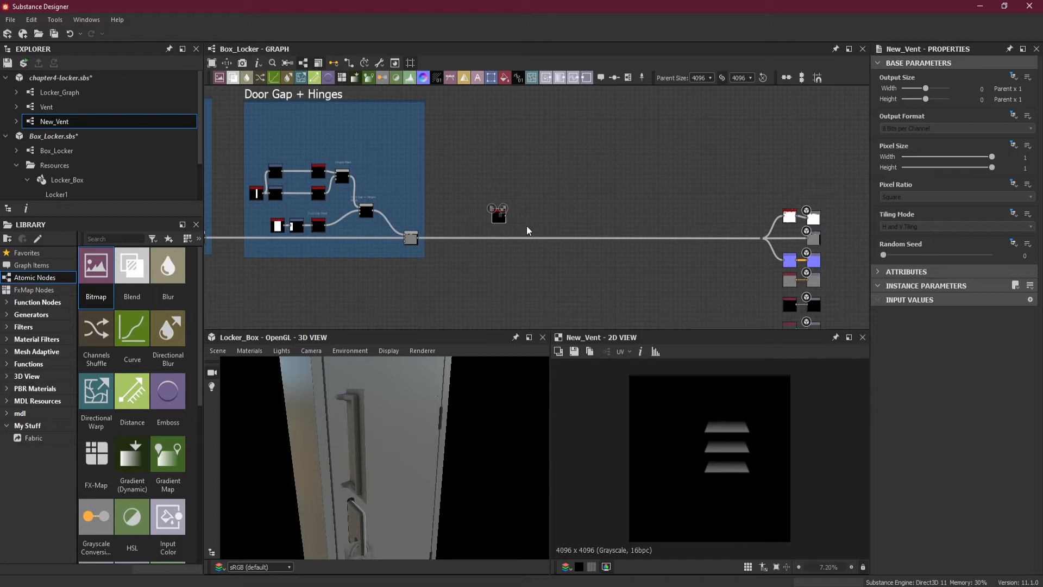
scroll(527, 223, "up", 3)
left_click_drag(569, 213, 598, 270)
key("space")
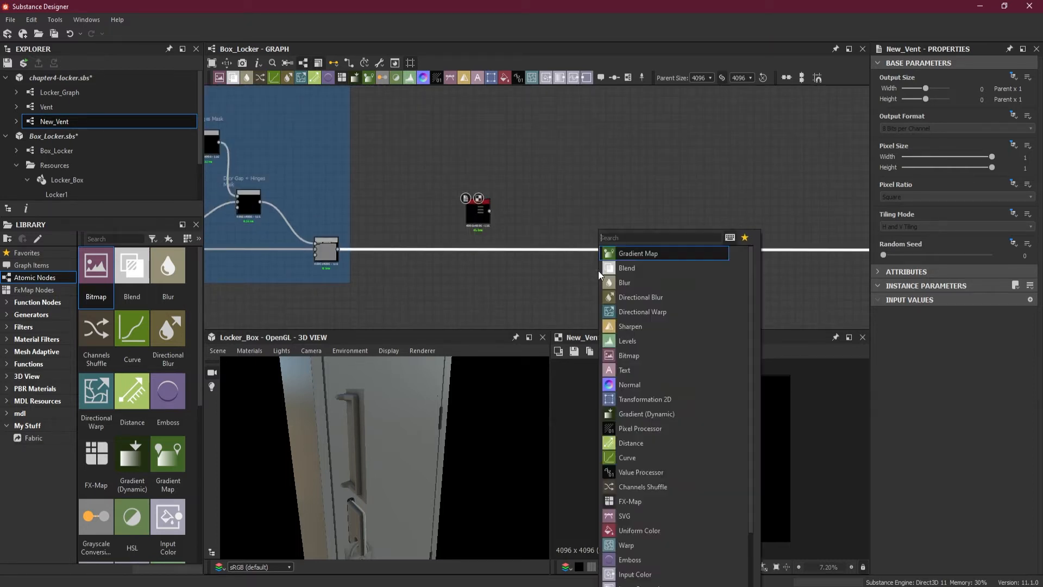
left_click(647, 269)
left_click_drag(633, 262, 548, 258)
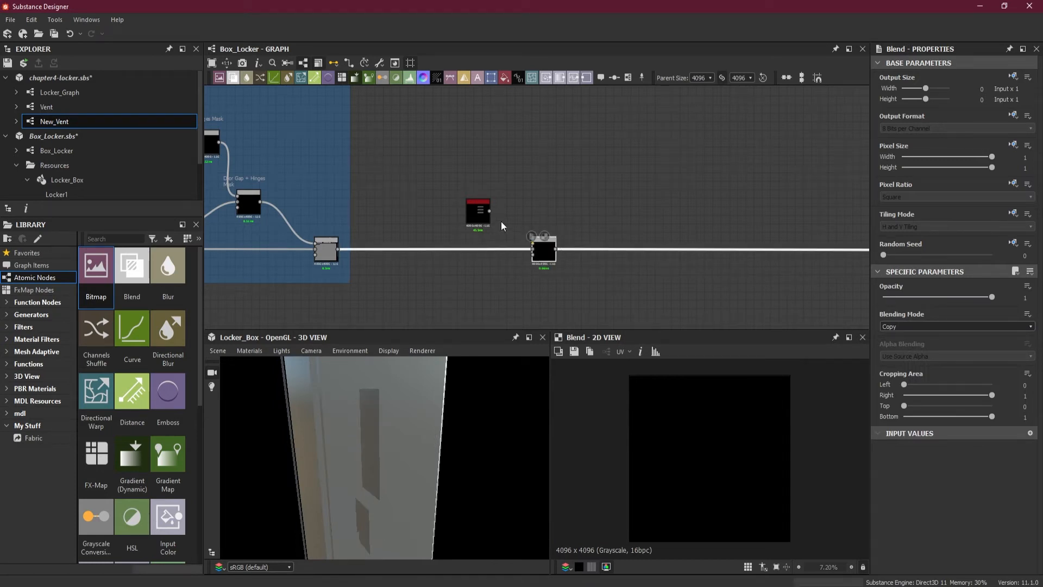
Connect the New Vent node to the Blend node's foreground and set the blending mode to Add (Linear Dodge).
left_click_drag(488, 211, 533, 246)
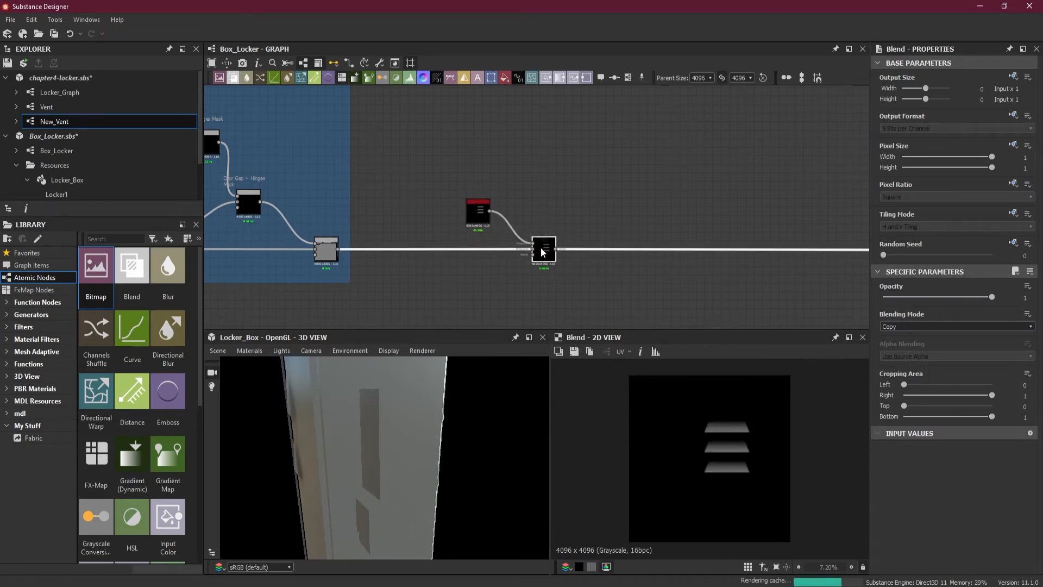
left_click(942, 326)
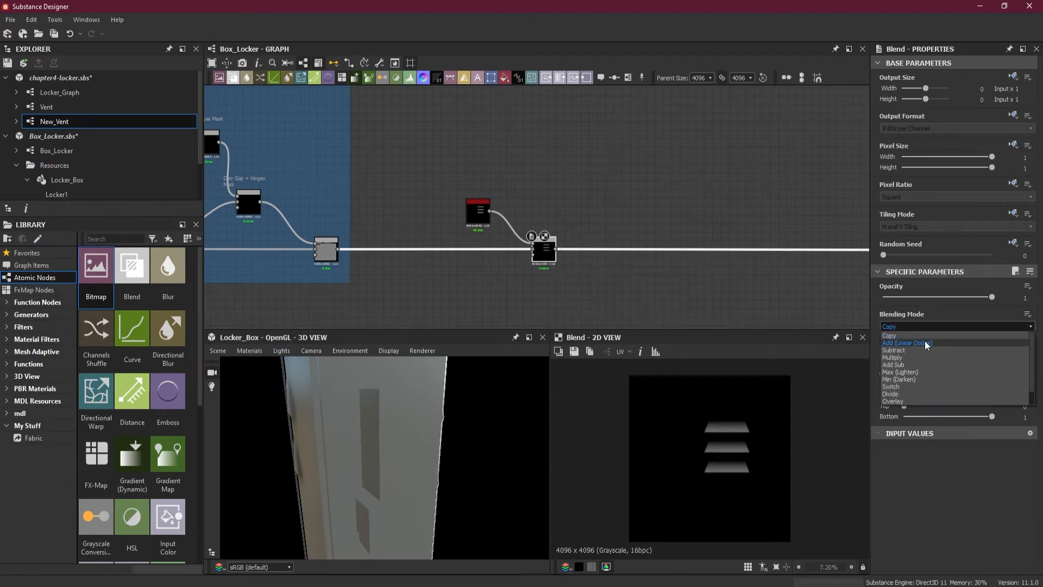
left_click(925, 340)
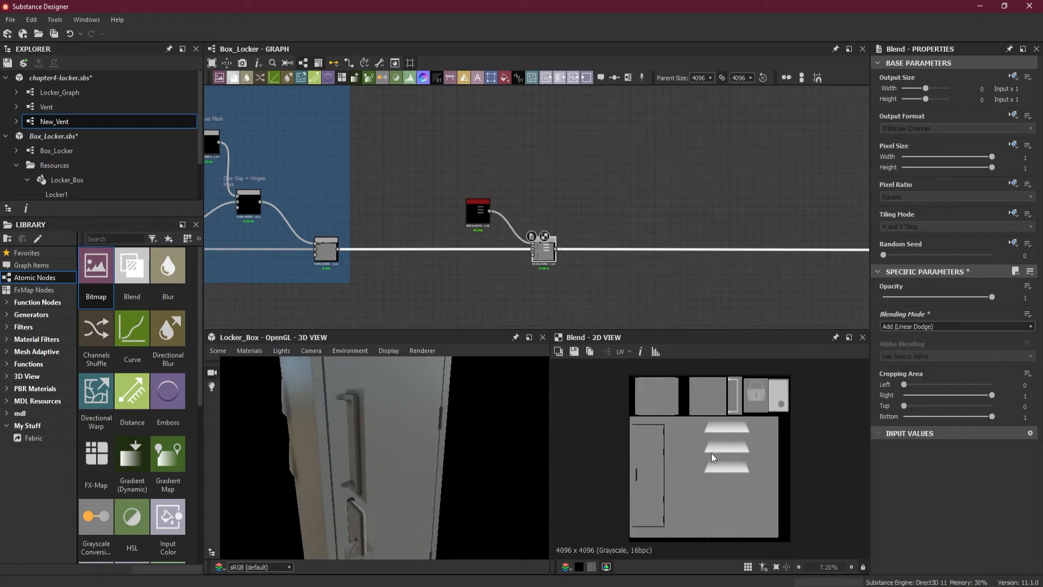
scroll(713, 456, "up", 3)
mouse_move(337, 455)
left_mouse_down()
mouse_move(471, 445)
mouse_move(345, 441)
left_mouse_up()
Insert a Transformation 2D node between the New Vent node and the Blend node.
scroll(517, 214, "up", 3)
left_click_drag(443, 226, 358, 226)
key("space")
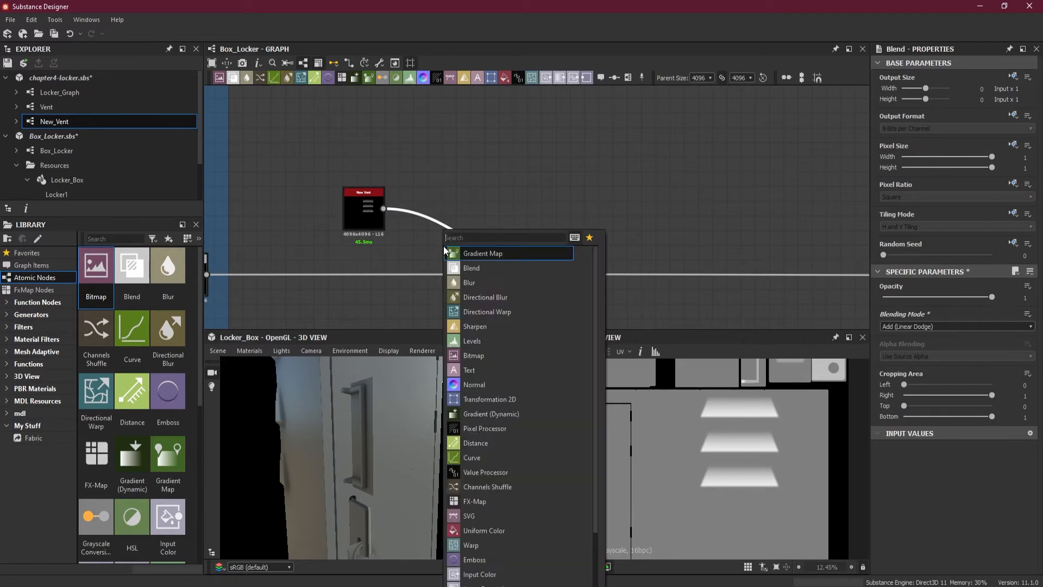
left_click(510, 398)
left_click_drag(462, 242, 437, 210)
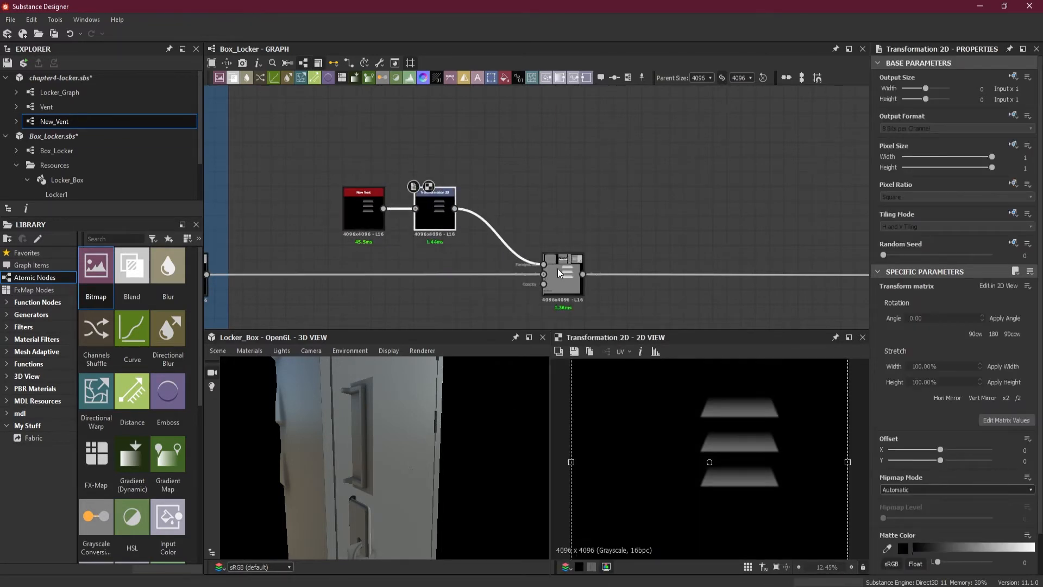
Preview the Blend in the 2D view while editing the Transformation 2D, scaling the vents down and moving them onto the locker door.
double_click(558, 268)
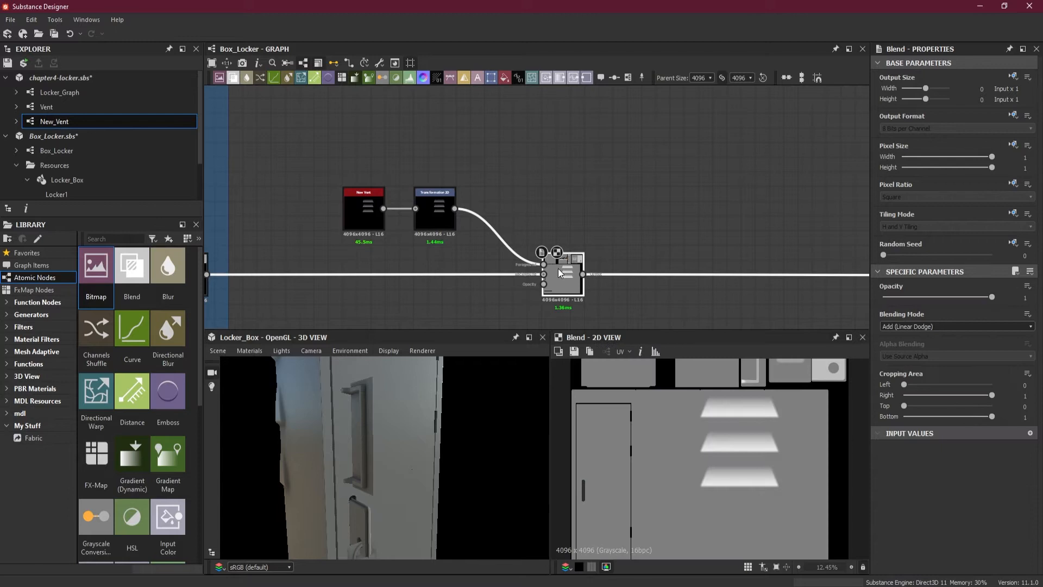
left_click(450, 224)
left_click_drag(790, 542, 654, 449)
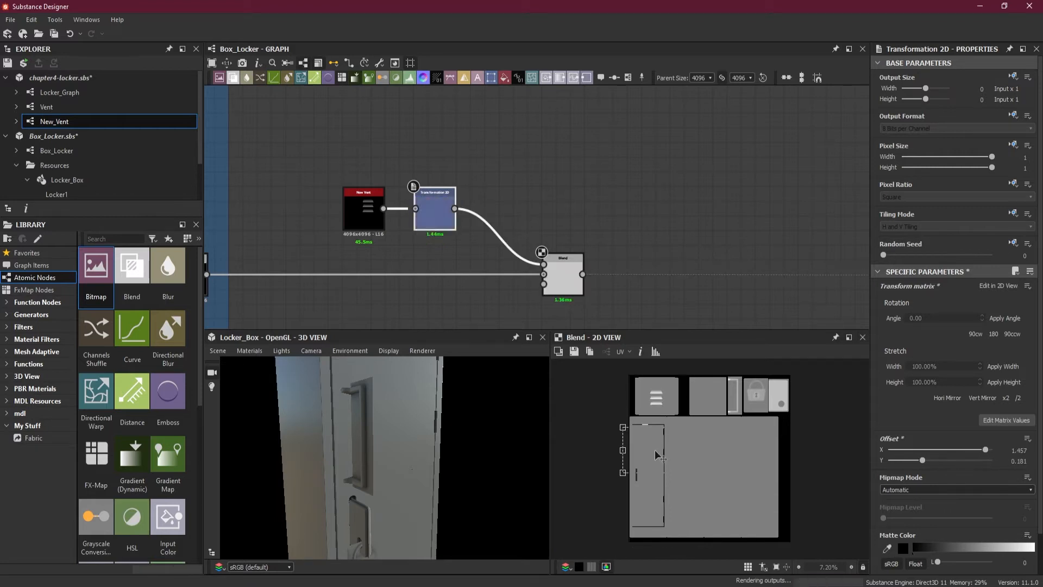
scroll(654, 449, "up", 1)
scroll(654, 457, "up", 4)
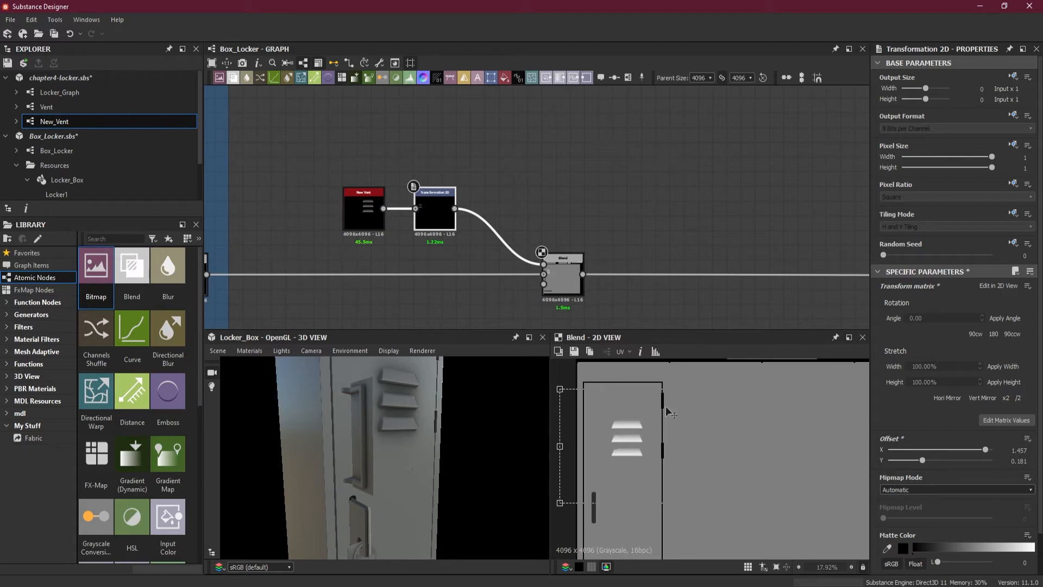
mouse_move(391, 464)
left_mouse_down()
mouse_move(355, 462)
mouse_move(397, 473)
left_mouse_up()
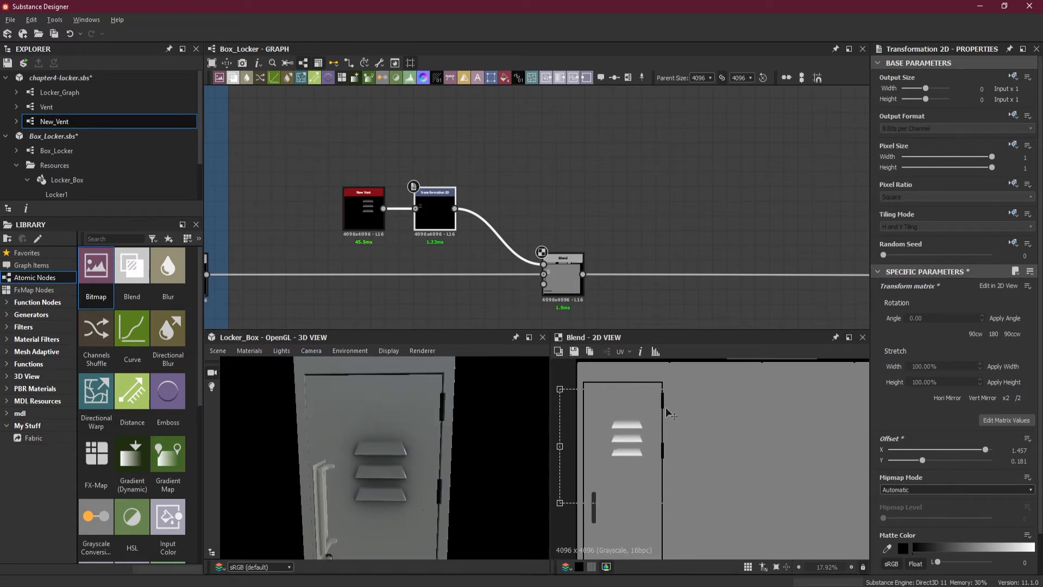
Shrink the vents further and move them up on the door to an offset of about X 1.81, Y 0.42.
left_click_drag(568, 391, 600, 411)
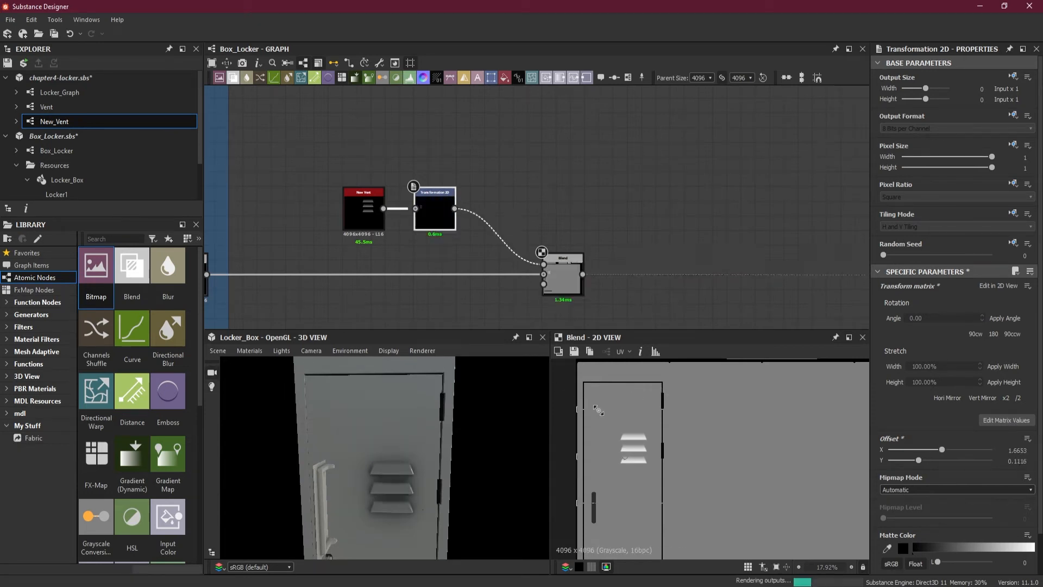
left_click_drag(646, 458, 627, 429)
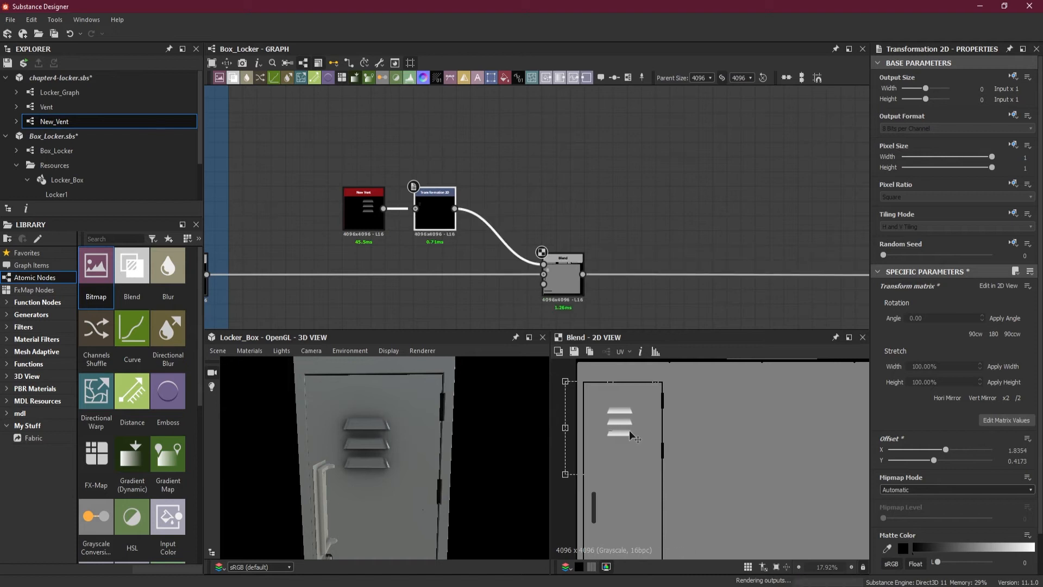
left_click_drag(629, 429, 621, 425)
scroll(634, 429, "up", 2)
left_click_drag(389, 481, 397, 419)
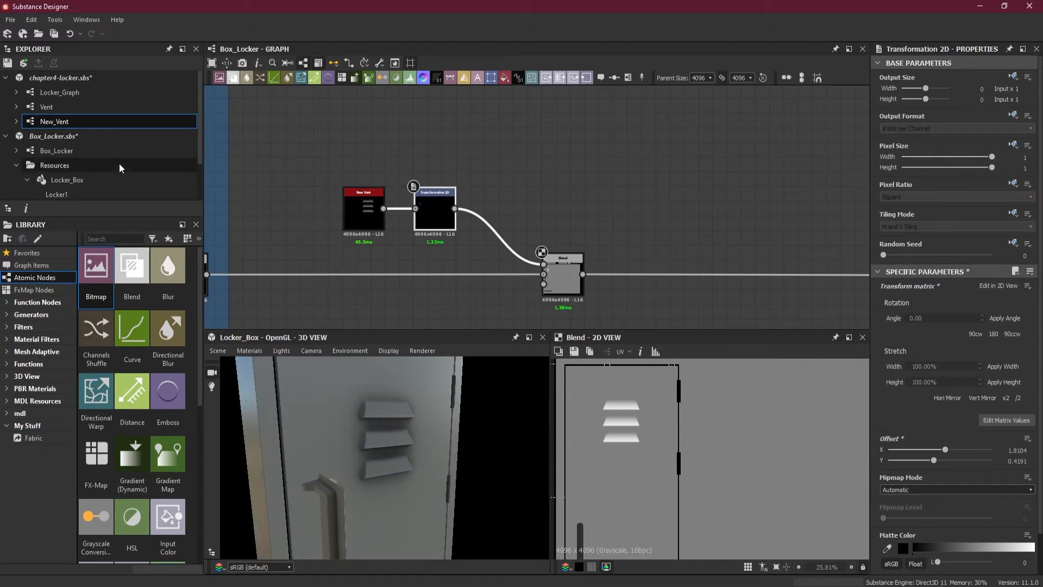
scroll(119, 163, "down", 1)
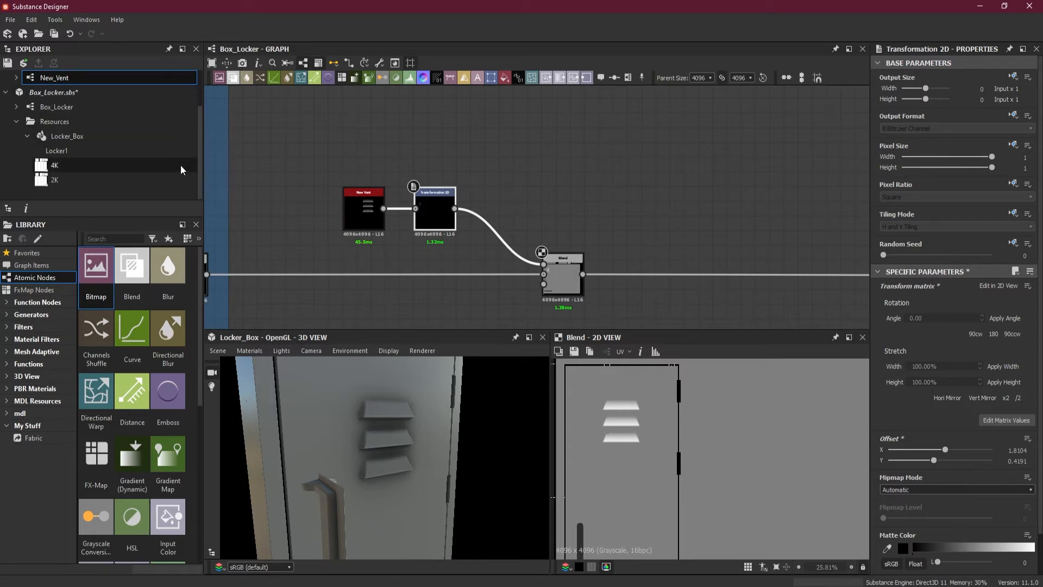
scroll(155, 161, "up", 1)
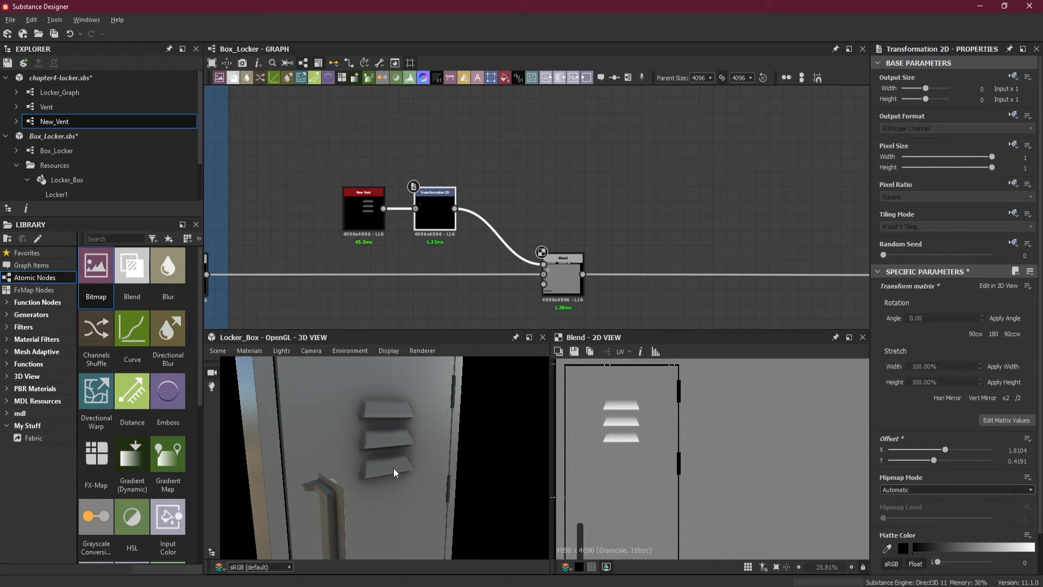
Preview the Transformation 2D, shrink the vents again and place them on the upper door at an offset of about X 2.5, Y 0.78.
left_click_drag(395, 464, 366, 450)
scroll(415, 241, "up", 3)
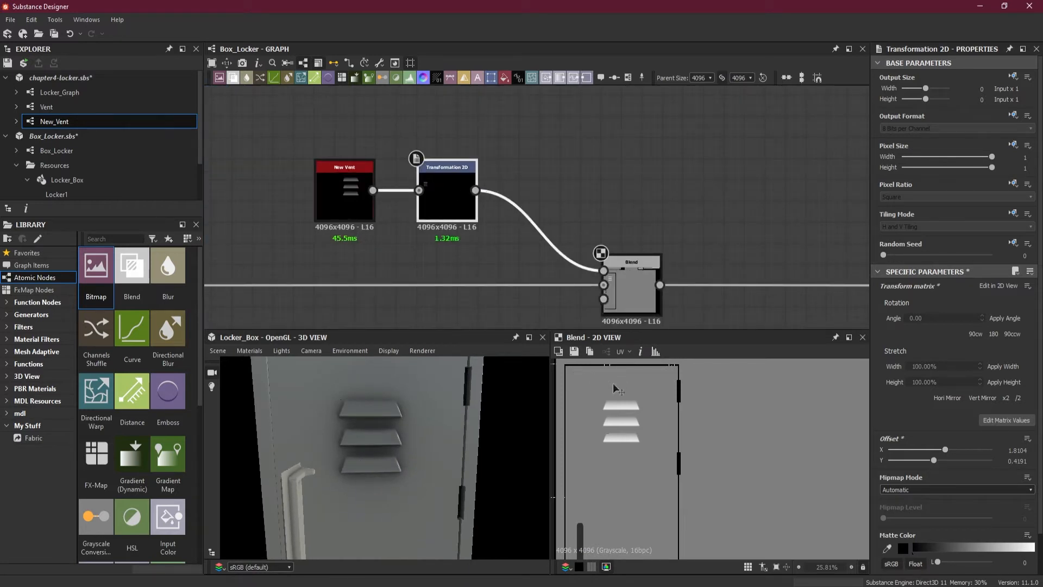
double_click(452, 200)
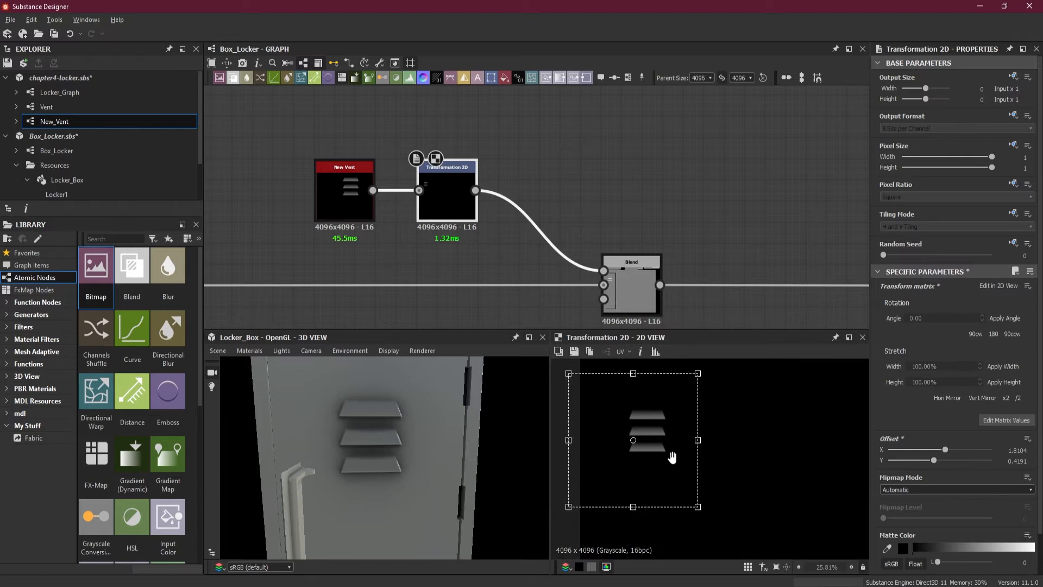
left_click_drag(586, 511, 622, 477)
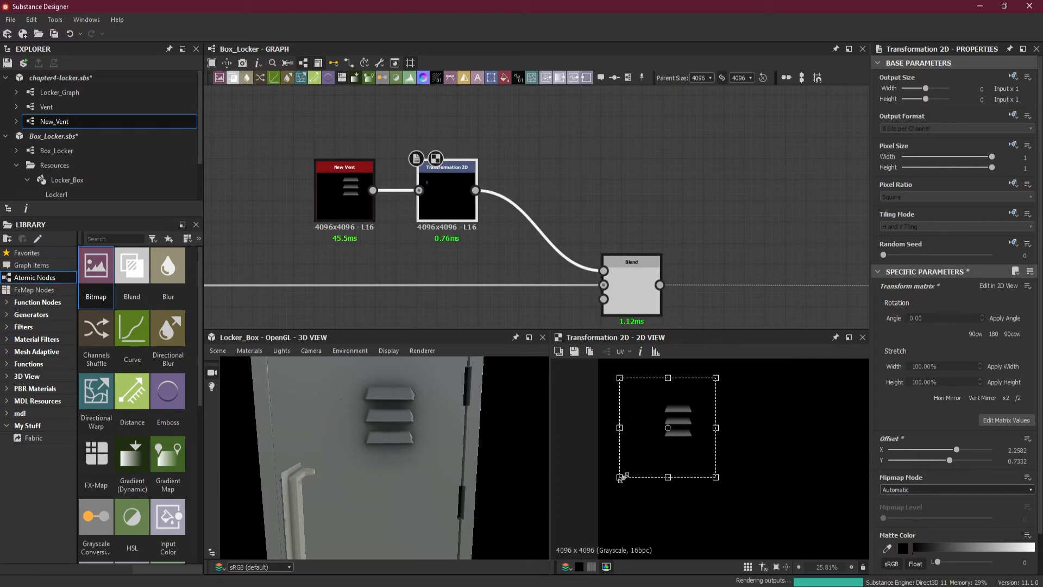
left_click_drag(688, 436, 665, 435)
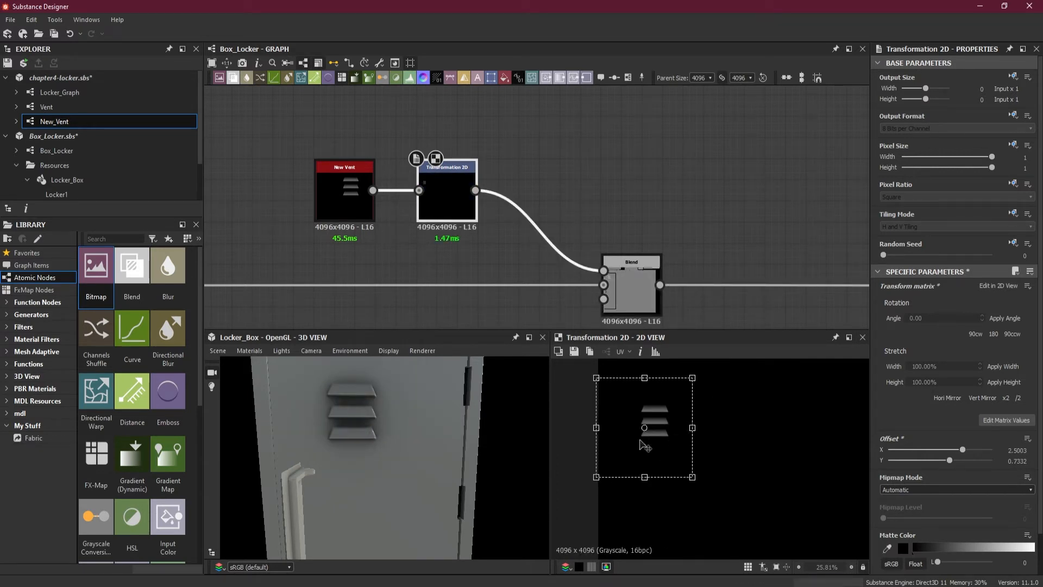
left_click_drag(428, 468, 379, 475)
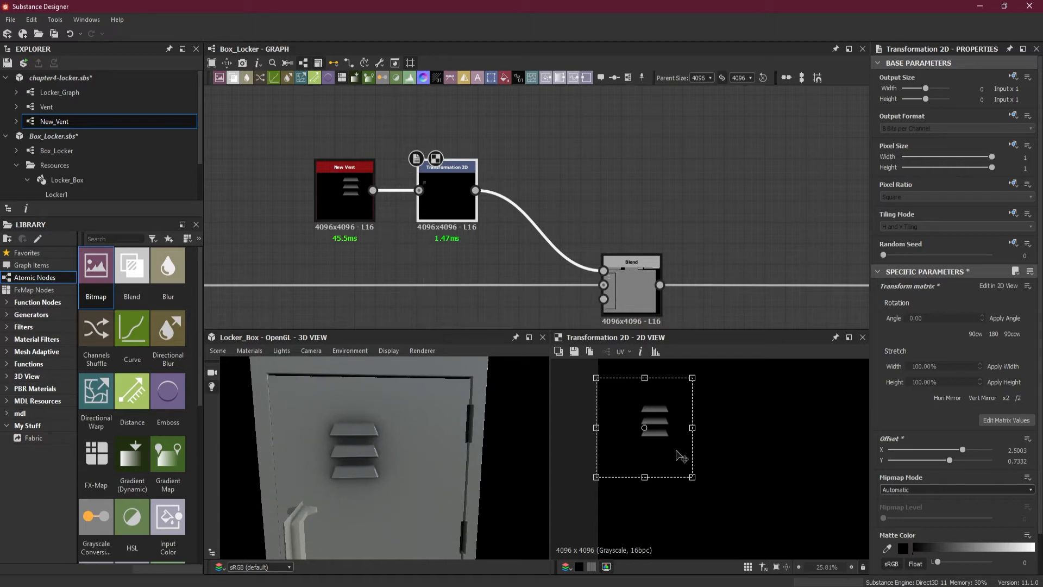
left_click_drag(662, 441, 658, 437)
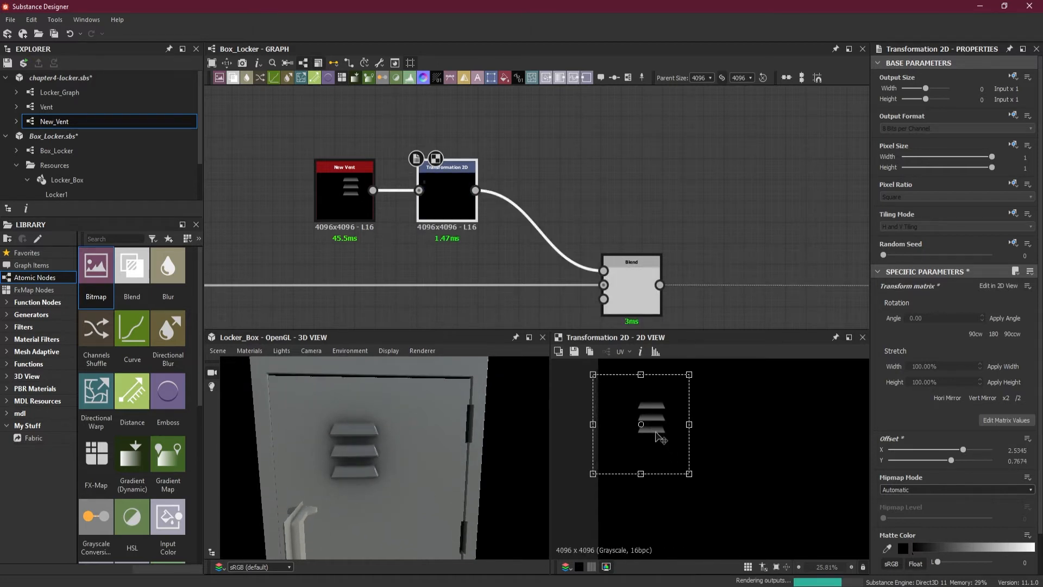
left_click_drag(659, 436, 660, 436)
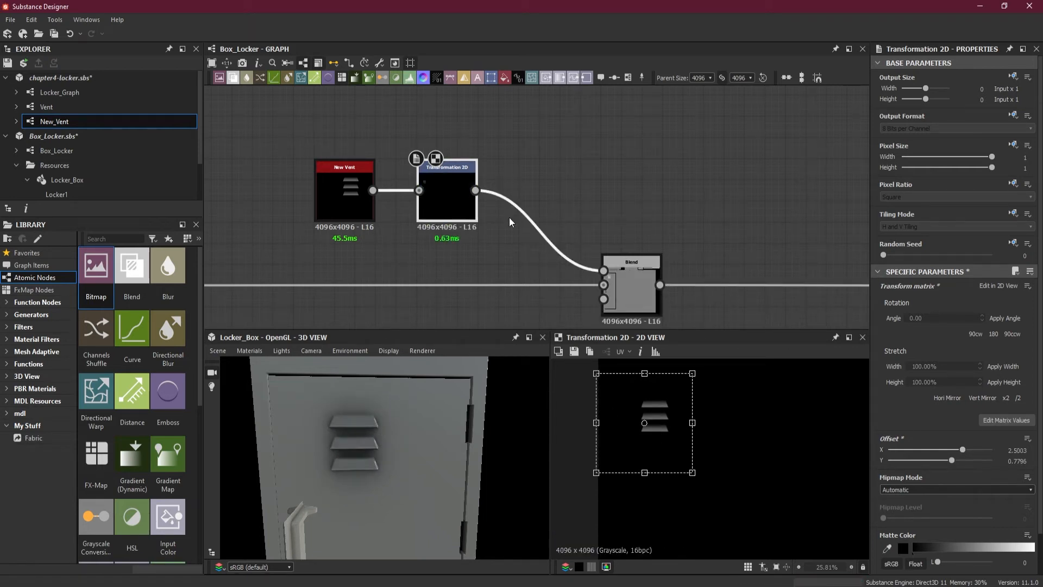
Insert a second Blend node after the Transformation 2D and move the New Vent and Transformation 2D nodes away from it to make room.
key("space")
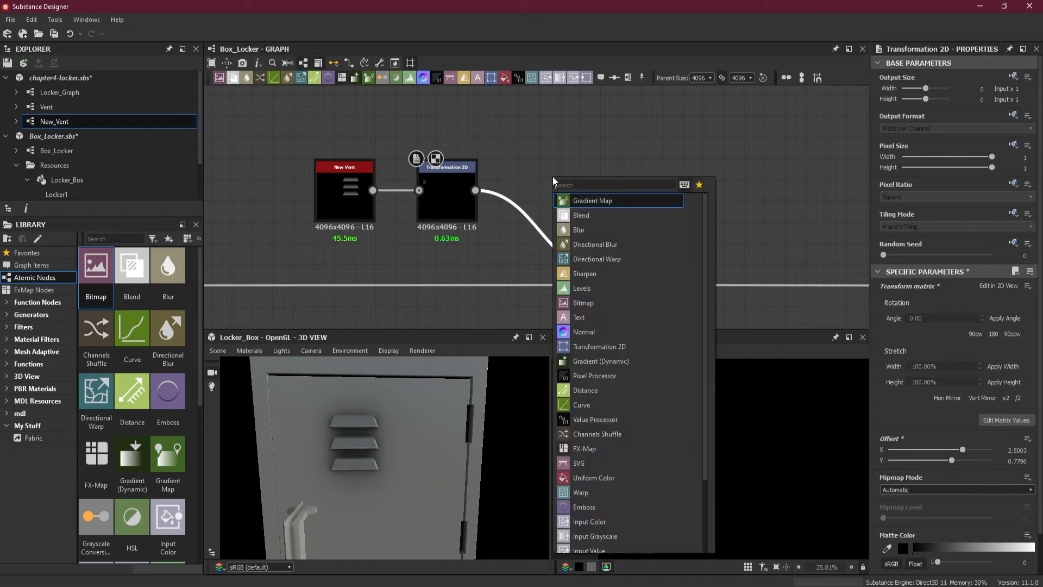
left_click(627, 216)
left_click_drag(559, 230, 555, 207)
left_click_drag(438, 192, 407, 193)
left_click_drag(304, 146, 399, 213)
left_click_drag(399, 213, 327, 215)
left_click(404, 232)
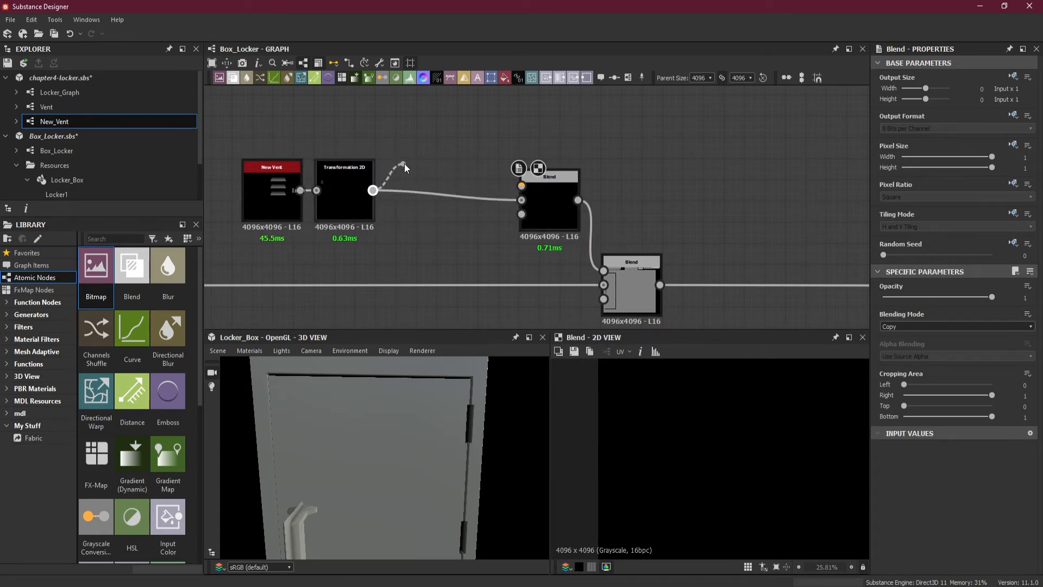
Branch a second Transformation 2D node off the first one and connect it to the new Blend node's foreground.
left_click_drag(413, 156, 414, 155)
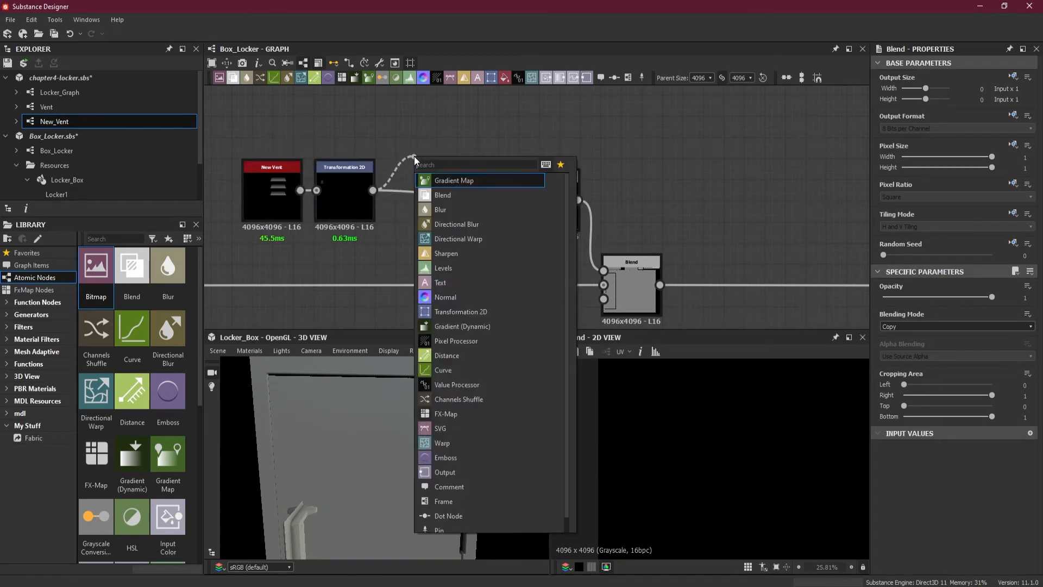
left_click(456, 310)
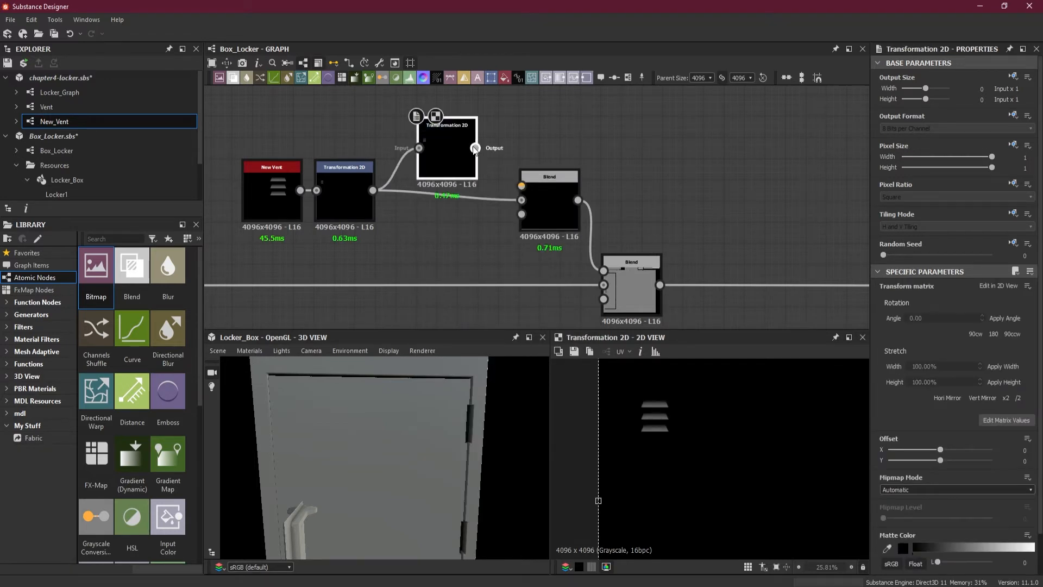
left_click_drag(499, 174, 521, 186)
Set the new Blend node's blending mode to Add (Linear Dodge) and examine the vents in the 2D view.
left_click(548, 196)
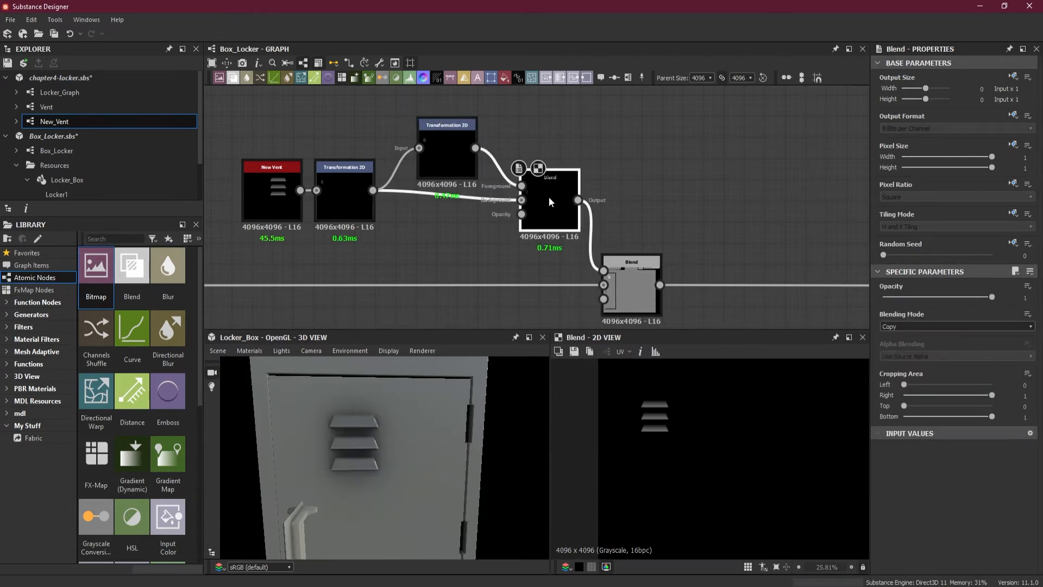
left_click(903, 328)
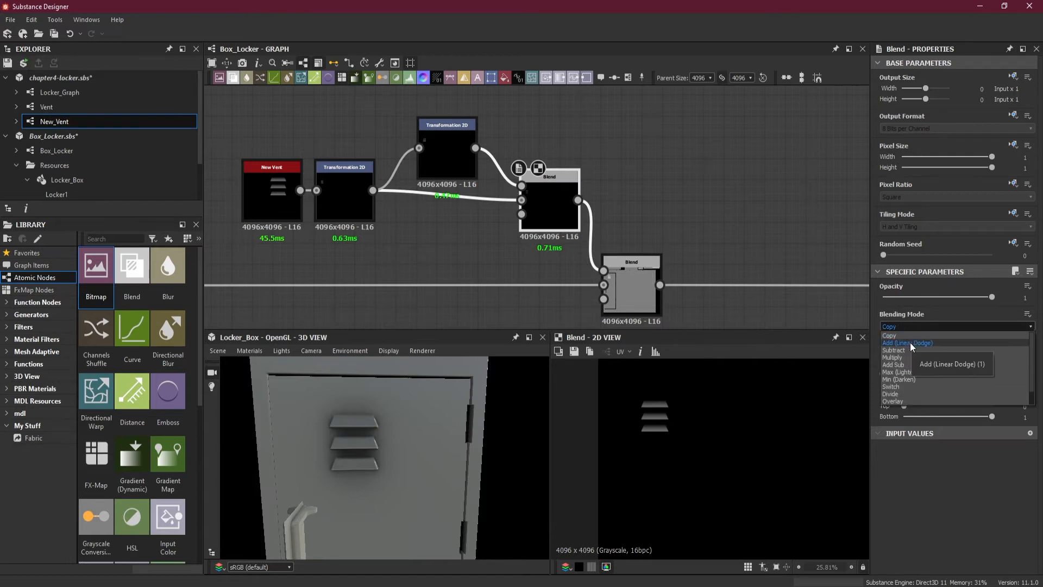
left_click(910, 342)
scroll(654, 407, "up", 2)
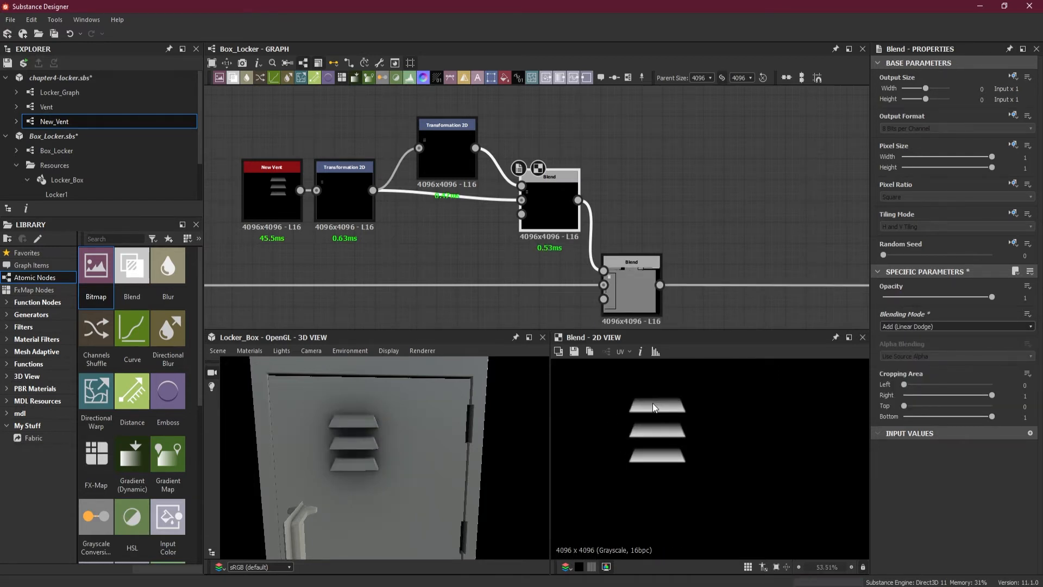
Offset the second Transformation 2D's vents to about X -0.0608 so they sit beside the original column on the door.
left_click(455, 158)
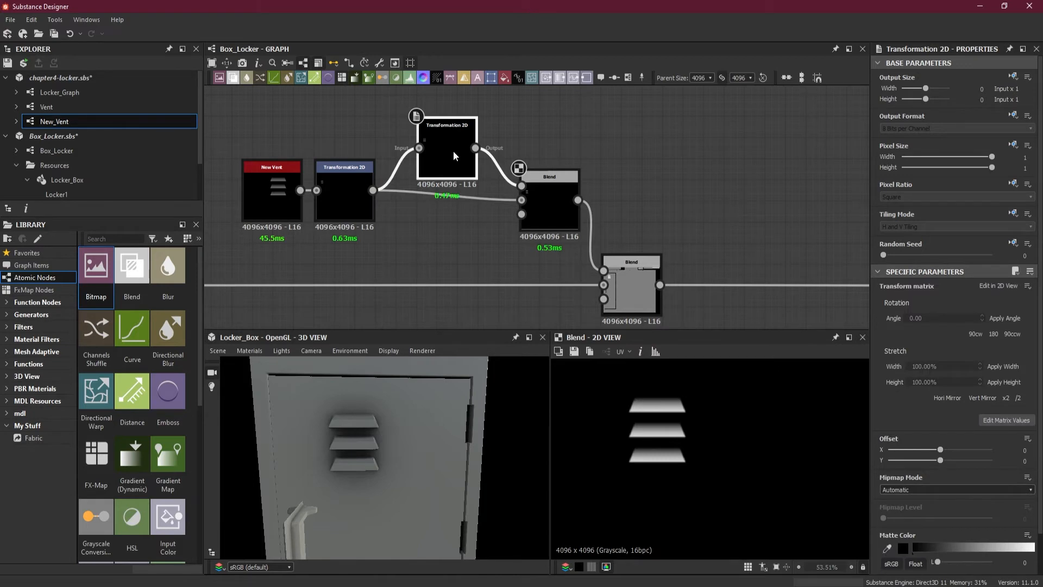
scroll(453, 151, "down", 2)
scroll(453, 151, "up", 1)
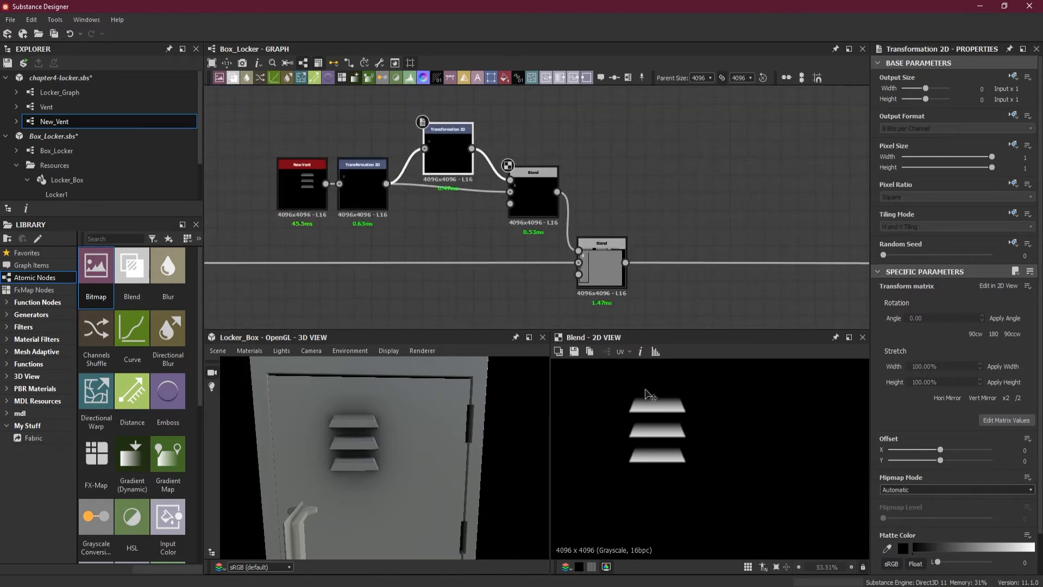
scroll(646, 394, "down", 3)
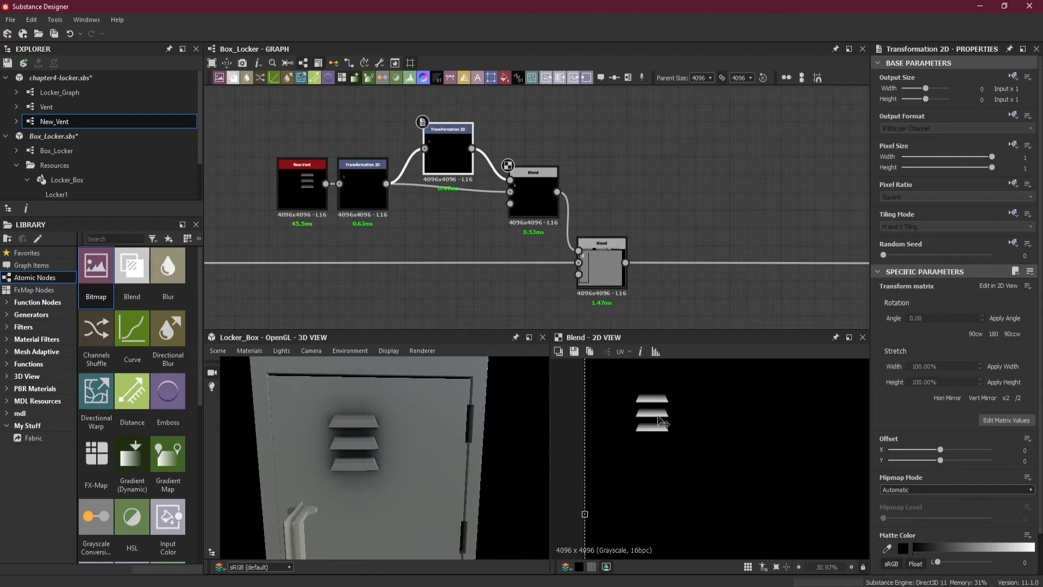
left_click_drag(659, 420, 701, 423)
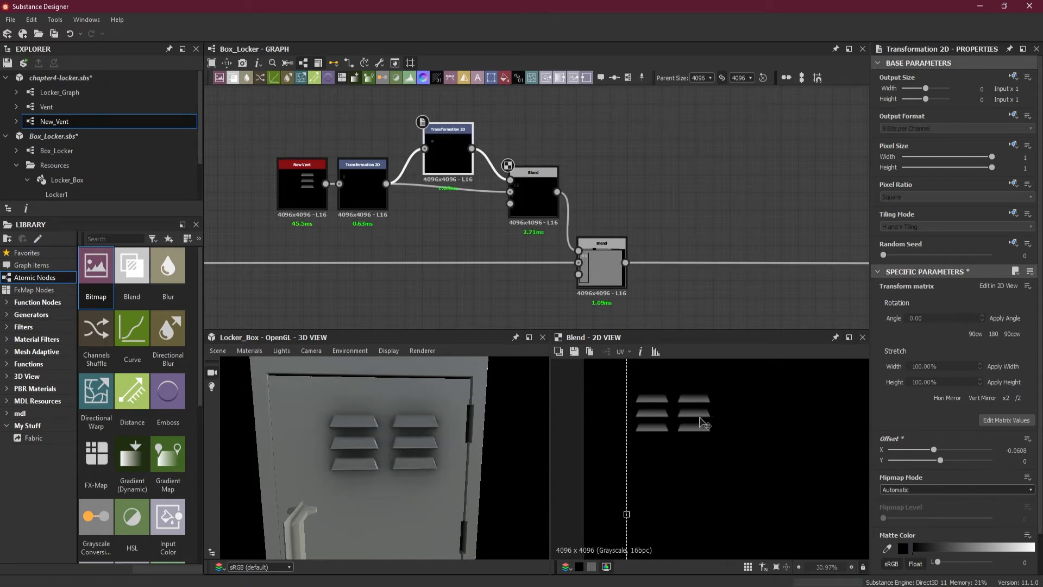
Shift both vent columns sideways through the first Transformation 2D to an offset of about X 2.59 and inspect the door in 3D.
left_click(374, 194)
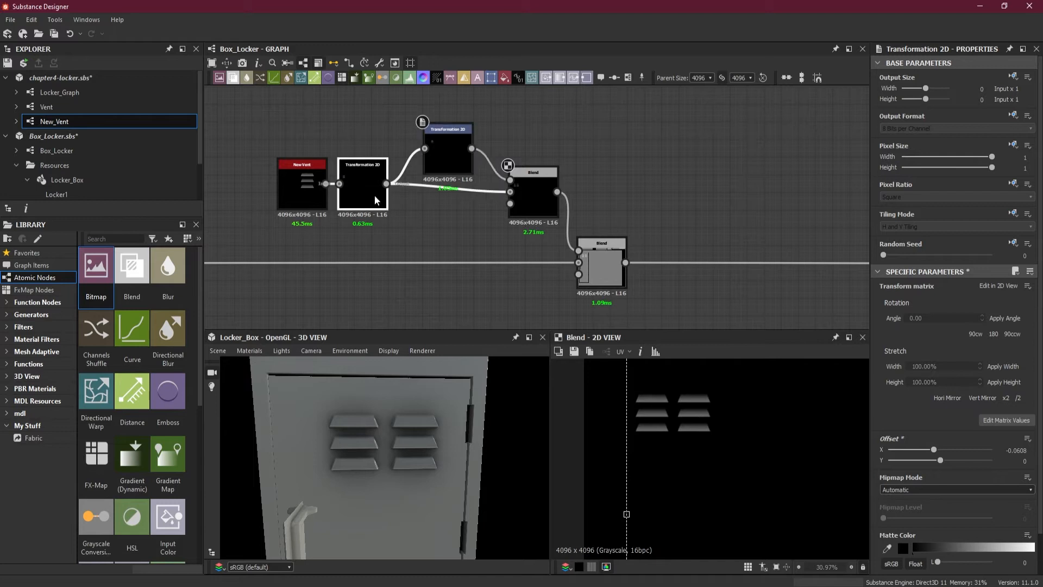
left_click_drag(660, 432, 658, 432)
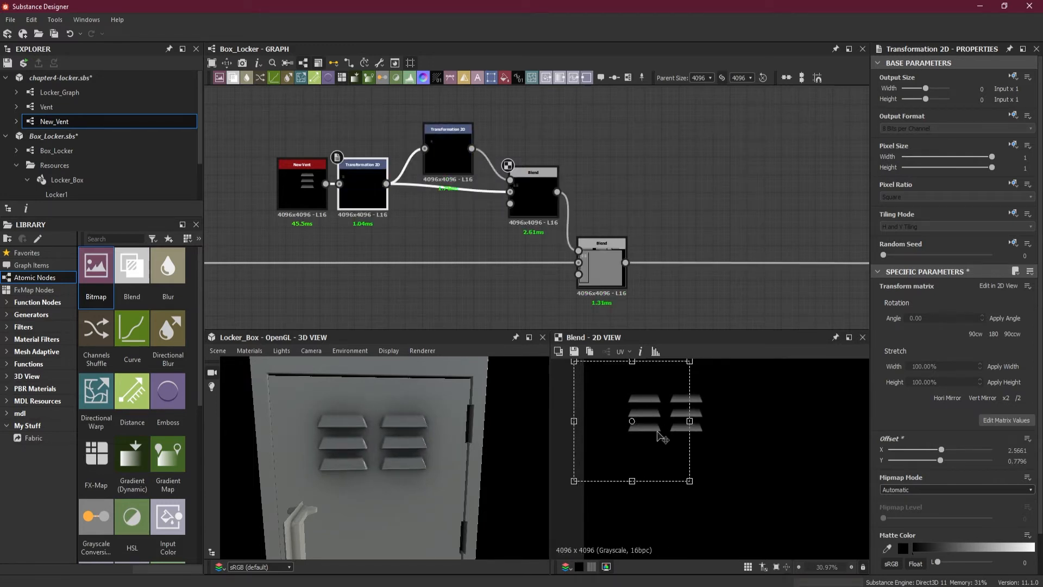
left_click_drag(657, 432, 655, 431)
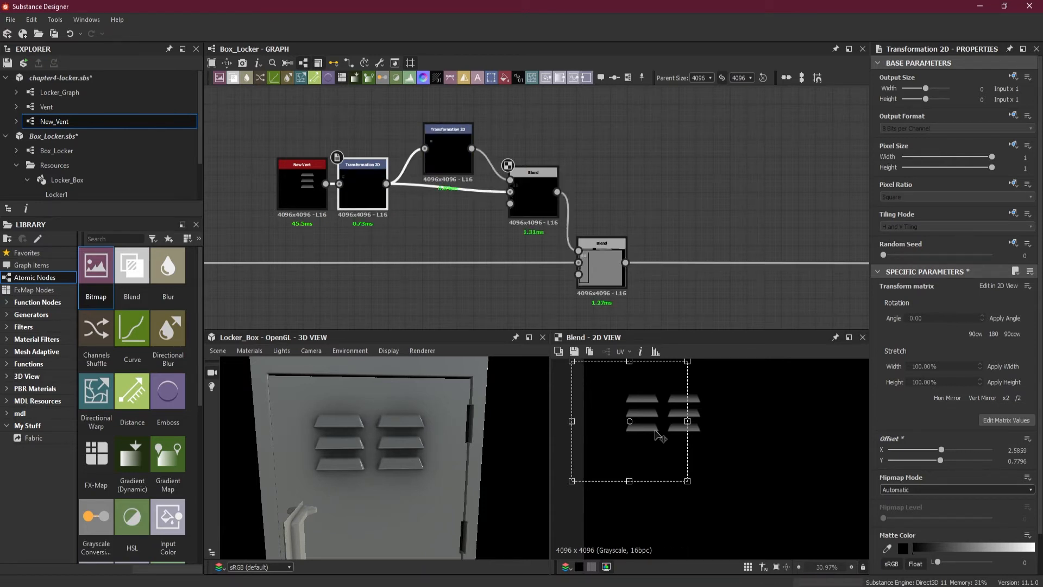
left_click_drag(656, 431, 655, 431)
left_click(487, 218)
scroll(428, 435, "down", 5)
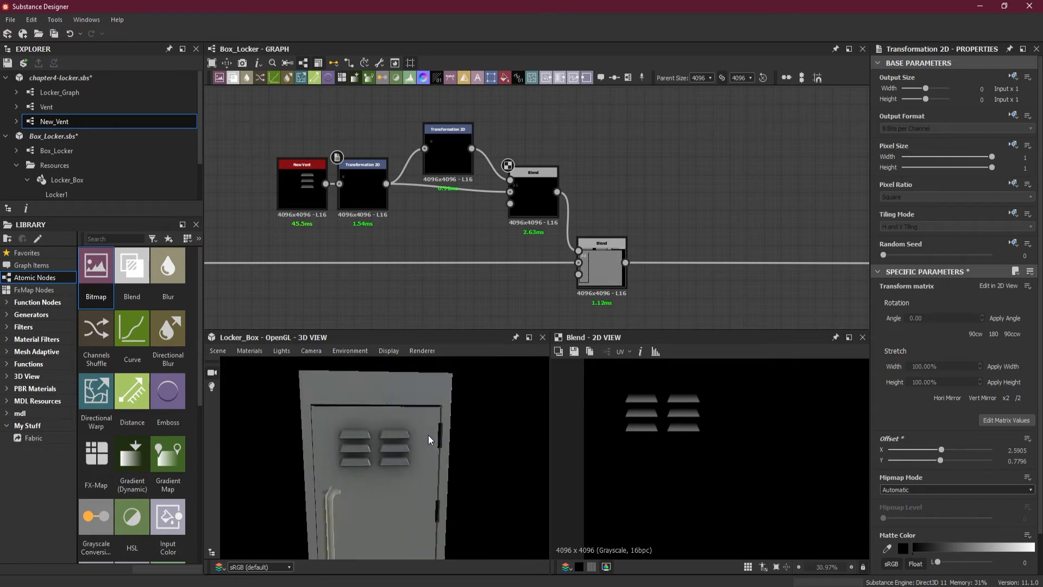
middle_click_drag(412, 496, 424, 454)
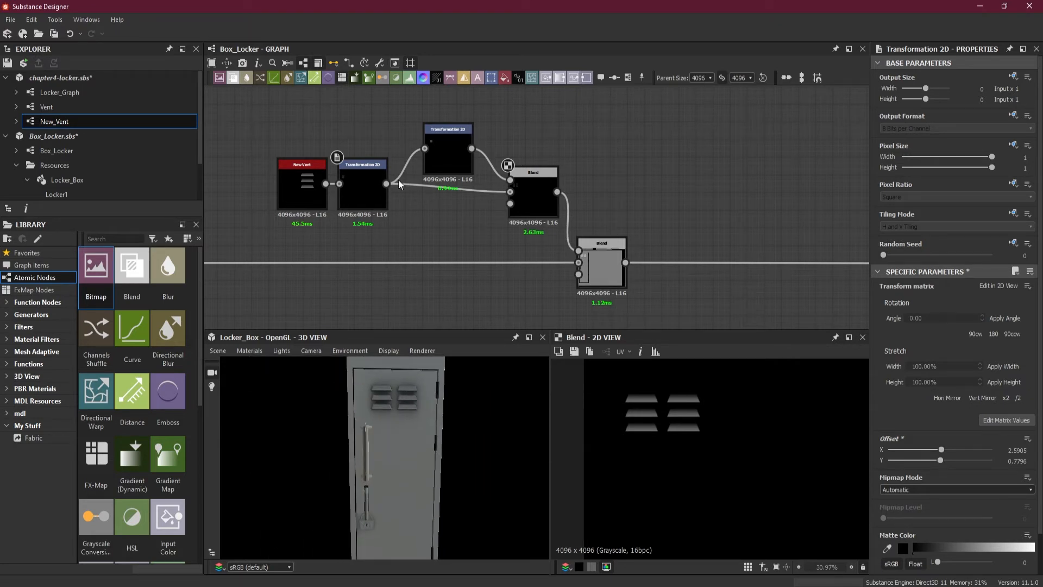
Preview the door Blend in 2D and center both vent columns with the first Transformation 2D at about X 2.5717.
scroll(399, 180, "up", 2)
left_click(356, 198)
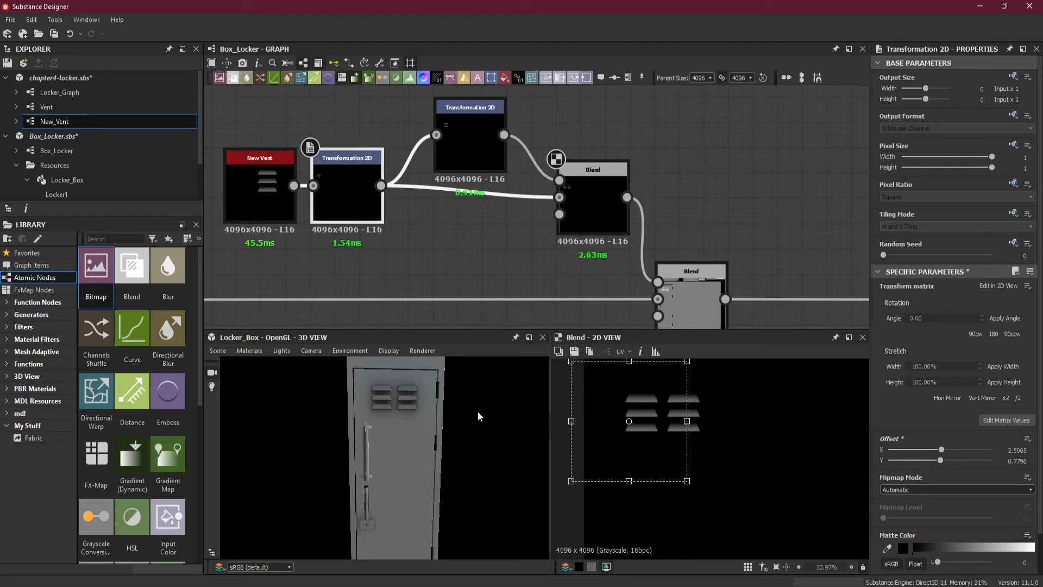
scroll(421, 370, "up", 1)
middle_click_drag(415, 411, 409, 425)
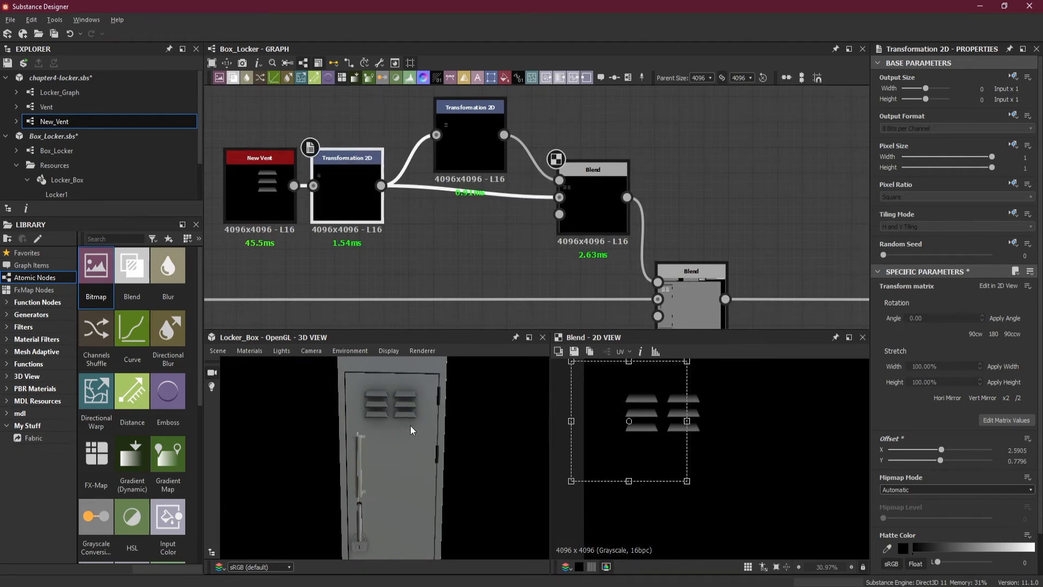
left_click(702, 292)
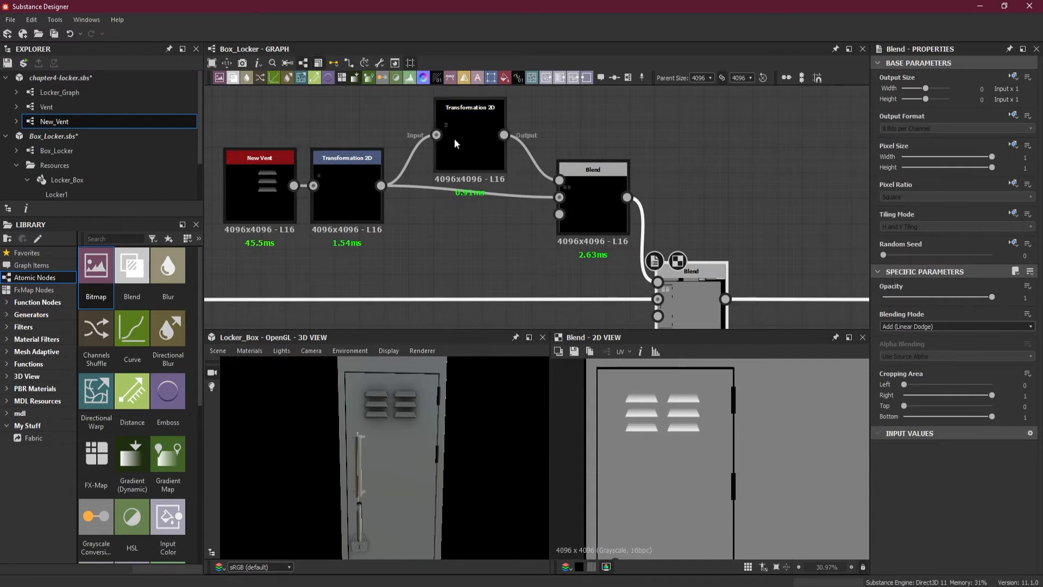
left_click(351, 183)
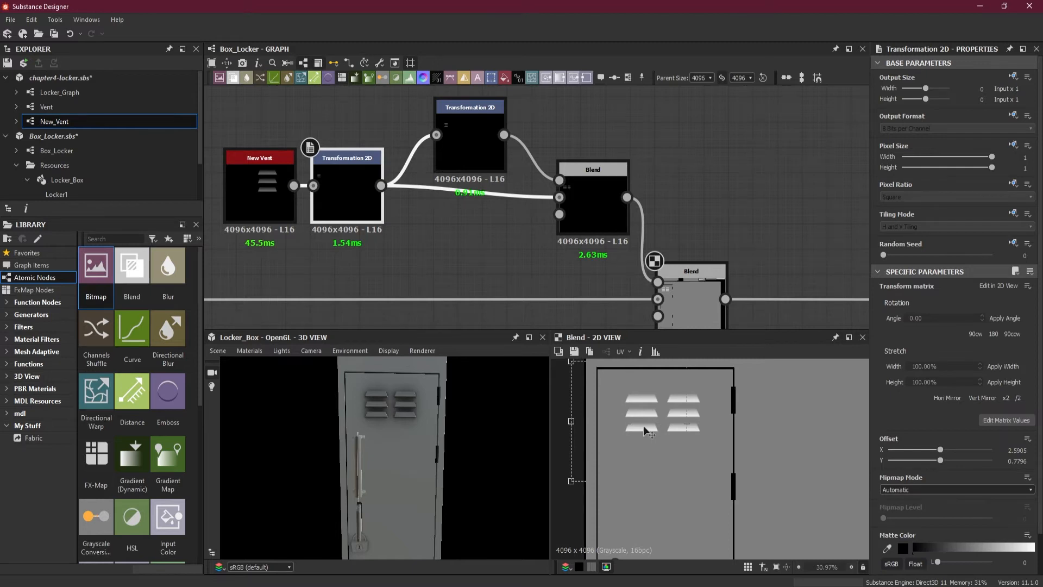
left_click_drag(643, 425, 646, 425)
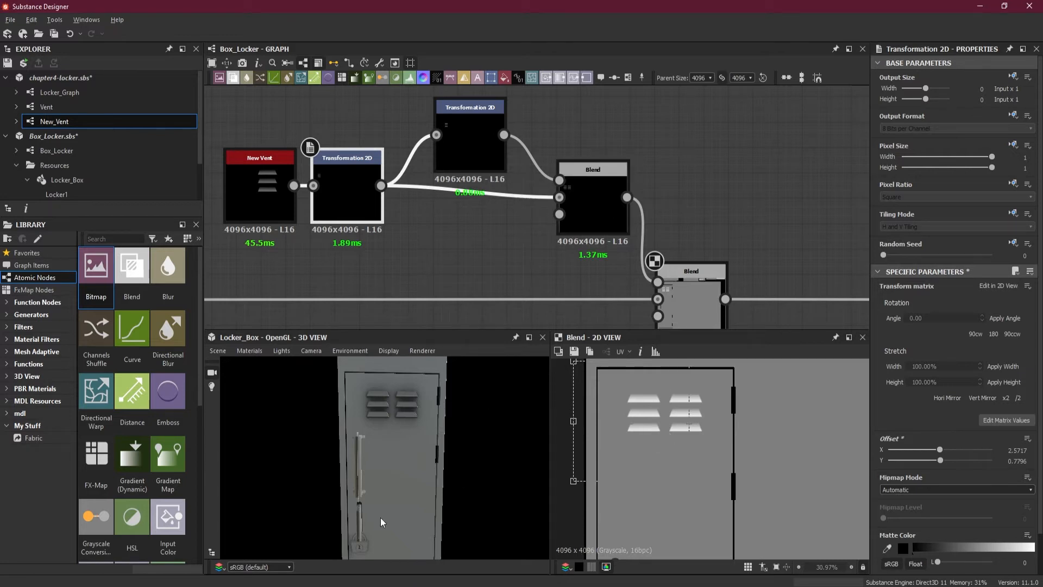
left_click_drag(400, 517, 400, 482)
Move the vent nodes up as a group and the door Blend node farther along the main line to make room.
scroll(615, 247, "down", 3)
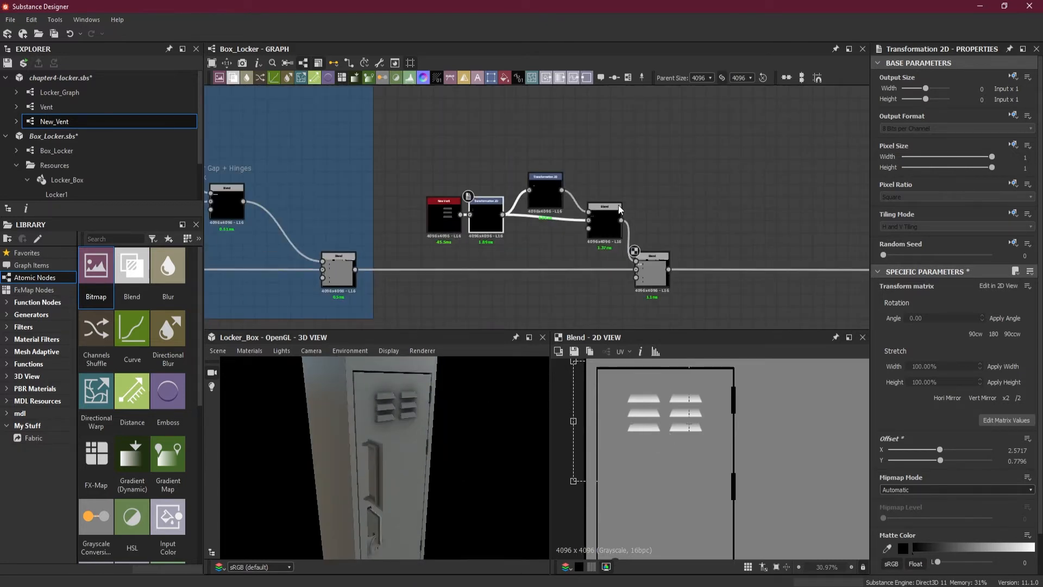
scroll(608, 202, "up", 1)
left_click_drag(400, 148, 608, 248)
left_click_drag(604, 239, 590, 188)
left_click_drag(658, 290, 788, 290)
scroll(473, 219, "down", 2)
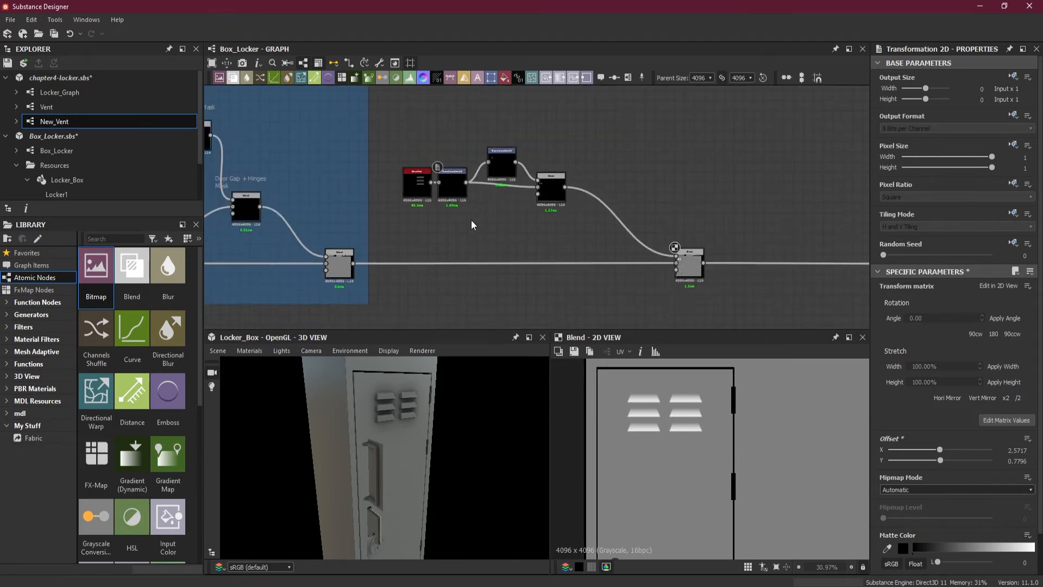
scroll(533, 220, "up", 2)
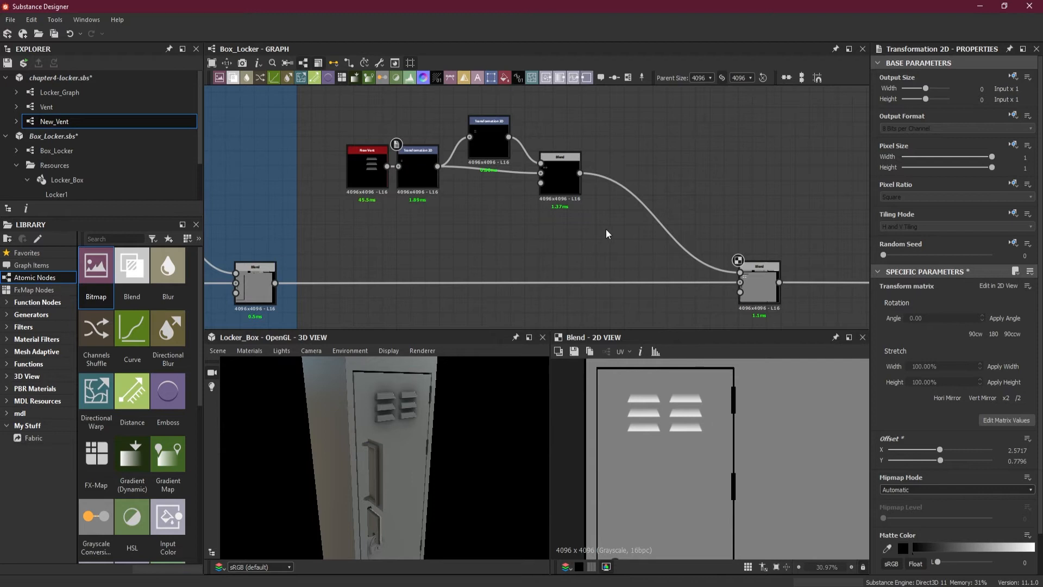
Insert another Blend node on the link between the vent Blend and the door Blend, and nudge the vent Blend aside.
left_click(634, 192)
key("space")
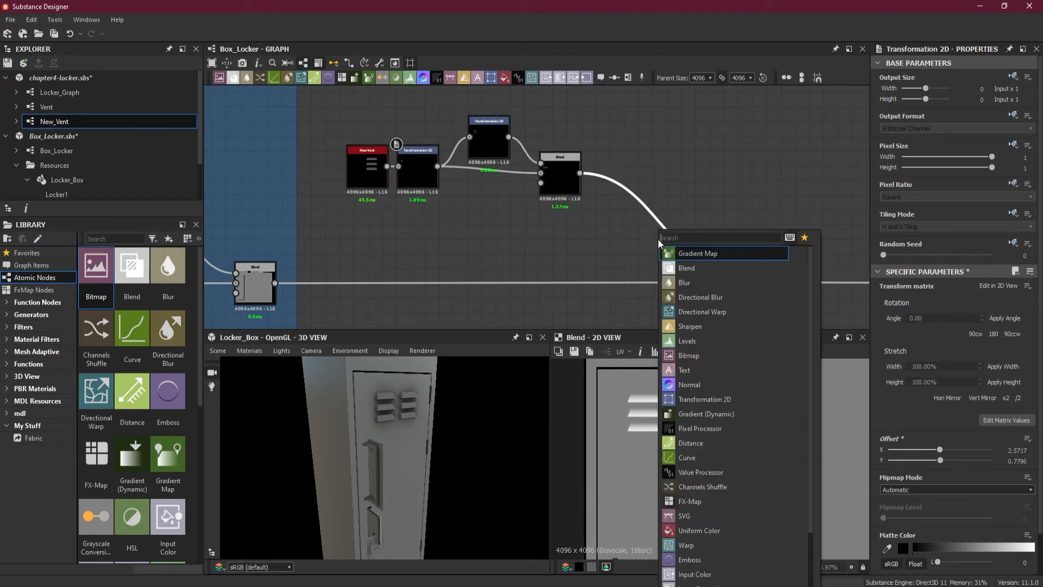
left_click(686, 267)
mouse_move(560, 194)
left_mouse_down()
mouse_move(552, 177)
mouse_move(542, 188)
left_mouse_up()
Branch a third Transformation 2D off the first and connect it to the new Blend's background, moving the vent pair's link to its foreground.
left_click_drag(437, 167, 484, 239)
left_click_drag(483, 239, 483, 239)
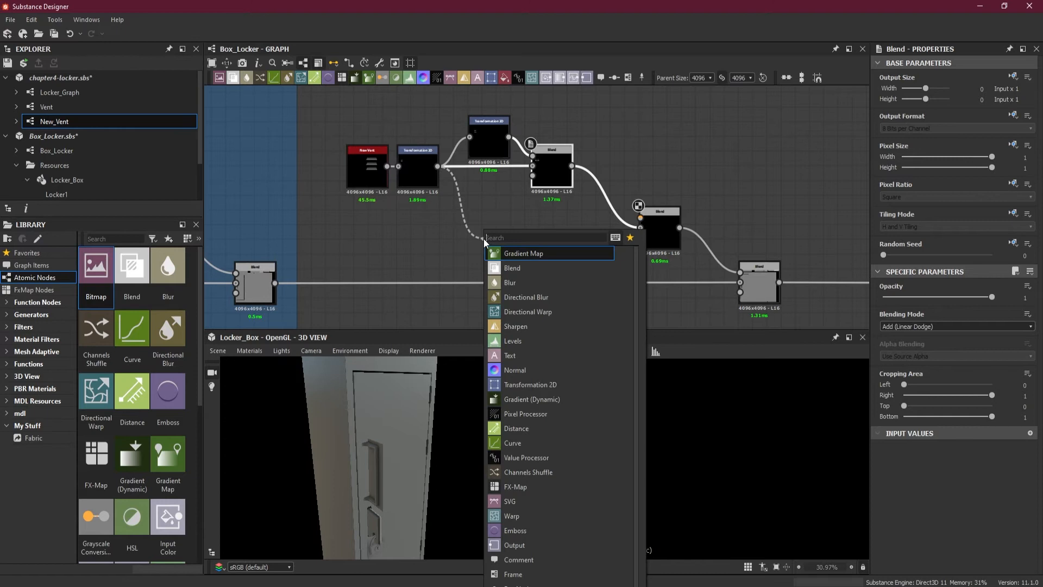
left_click(555, 385)
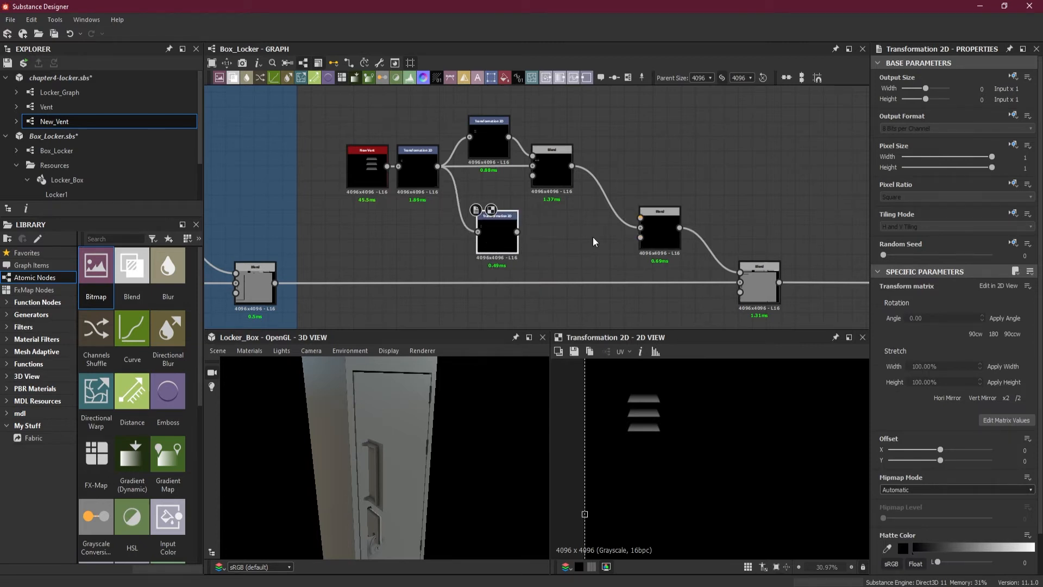
scroll(569, 236, "up", 2)
left_click_drag(672, 224, 672, 209)
left_click_drag(494, 229, 672, 224)
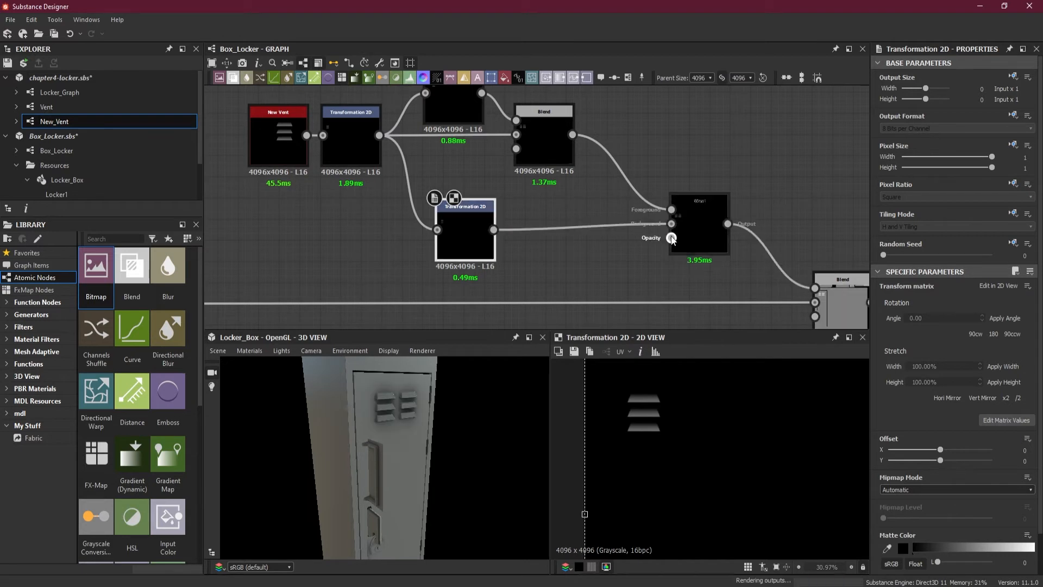
Align the new Blend node with the third Transformation 2D, preview it and set its blending mode to Add (Linear Dodge).
left_click(701, 227)
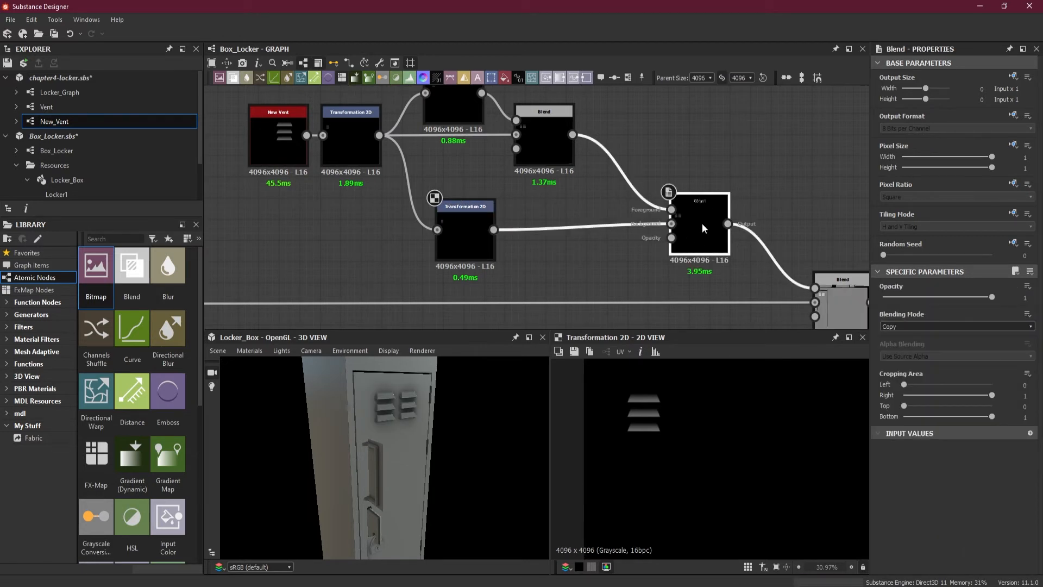
left_click_drag(701, 222, 703, 229)
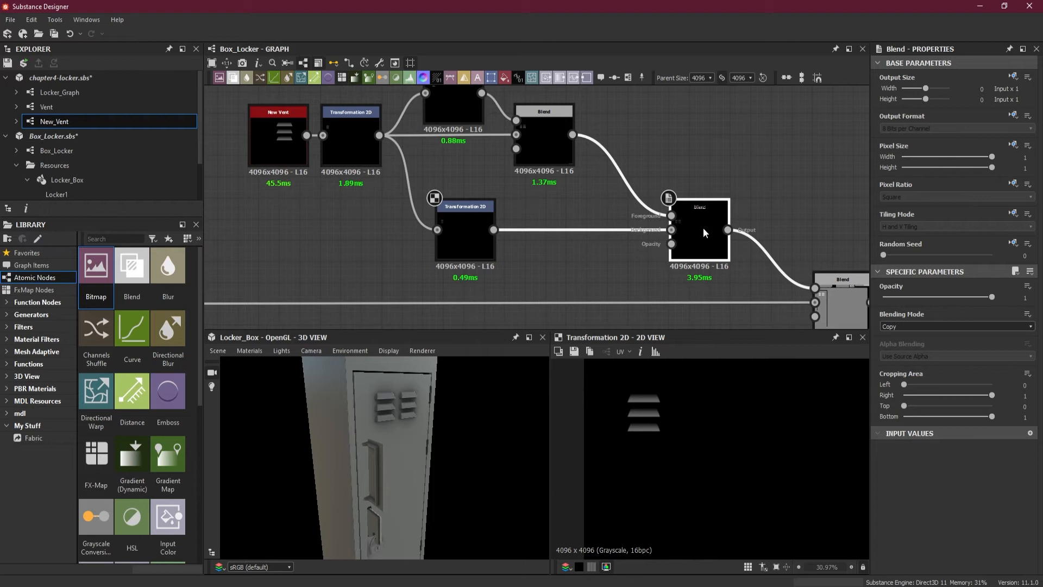
double_click(703, 230)
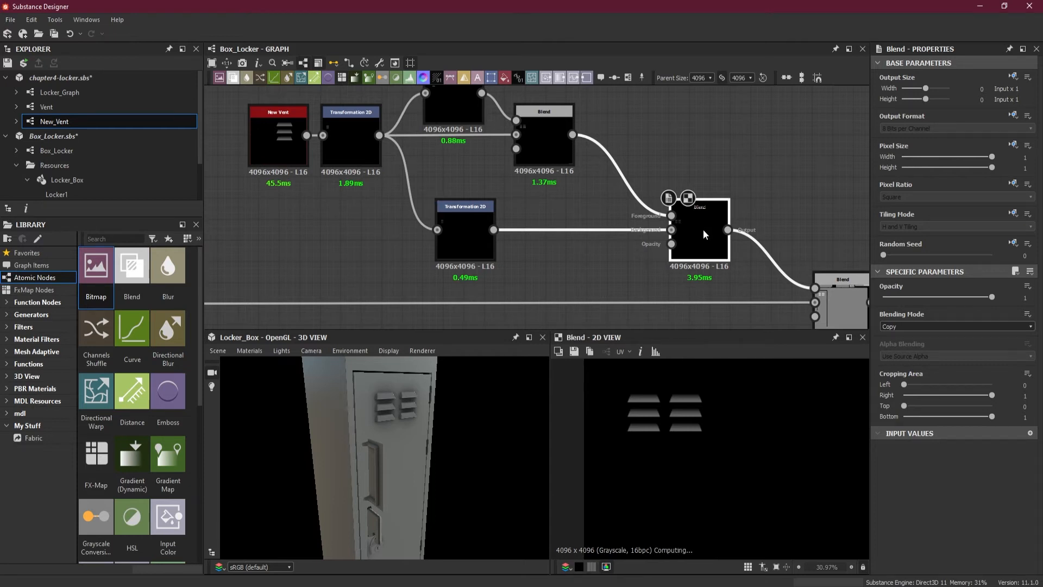
left_click(933, 327)
left_click(930, 341)
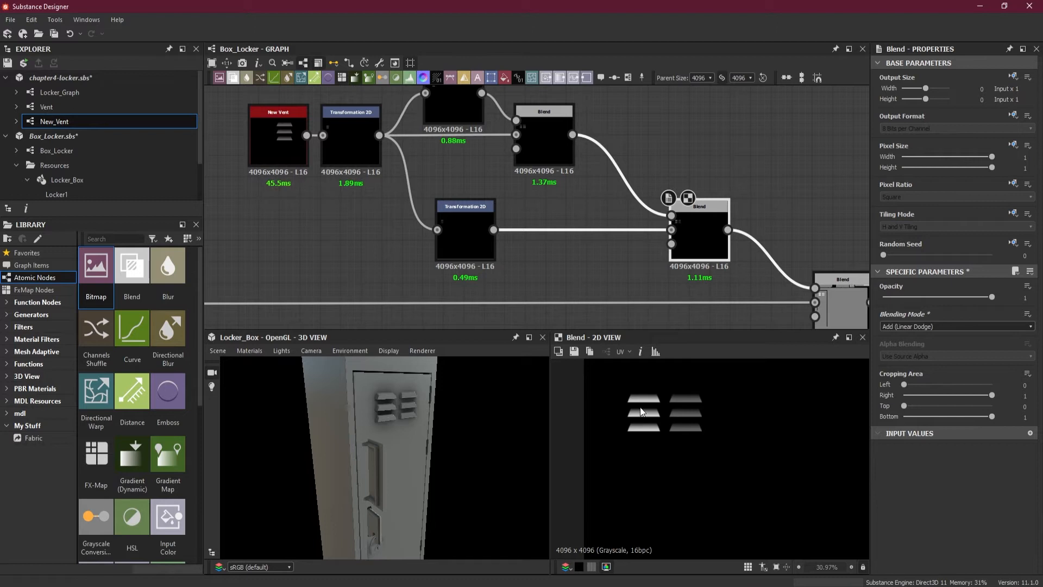
scroll(639, 407, "up", 3)
Offset the third Transformation 2D's vents down to about Y -0.3782 and inspect the lower part of the door in 3D.
left_click(462, 236)
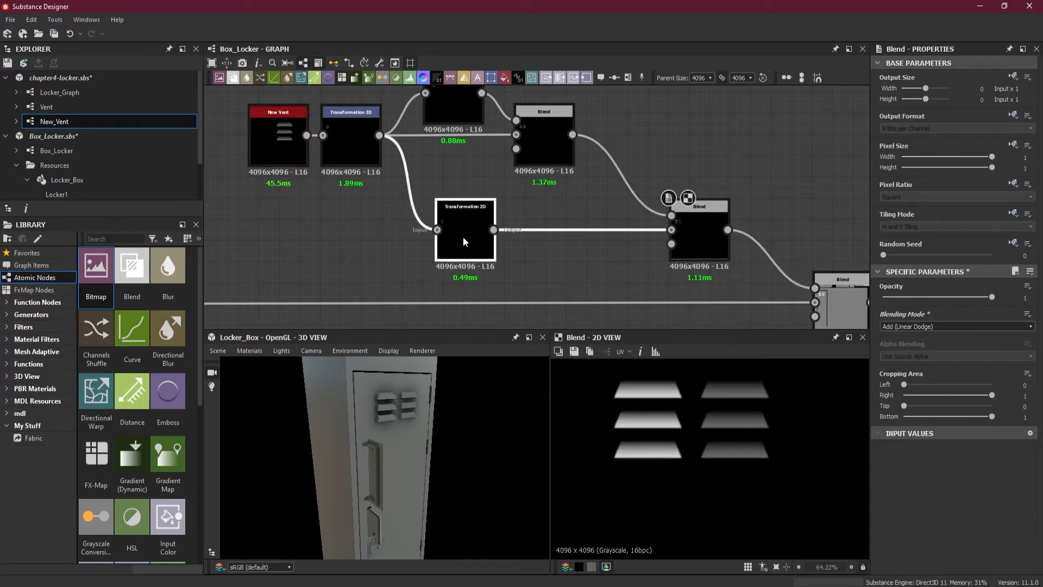
scroll(643, 383, "down", 3)
scroll(643, 386, "down", 2)
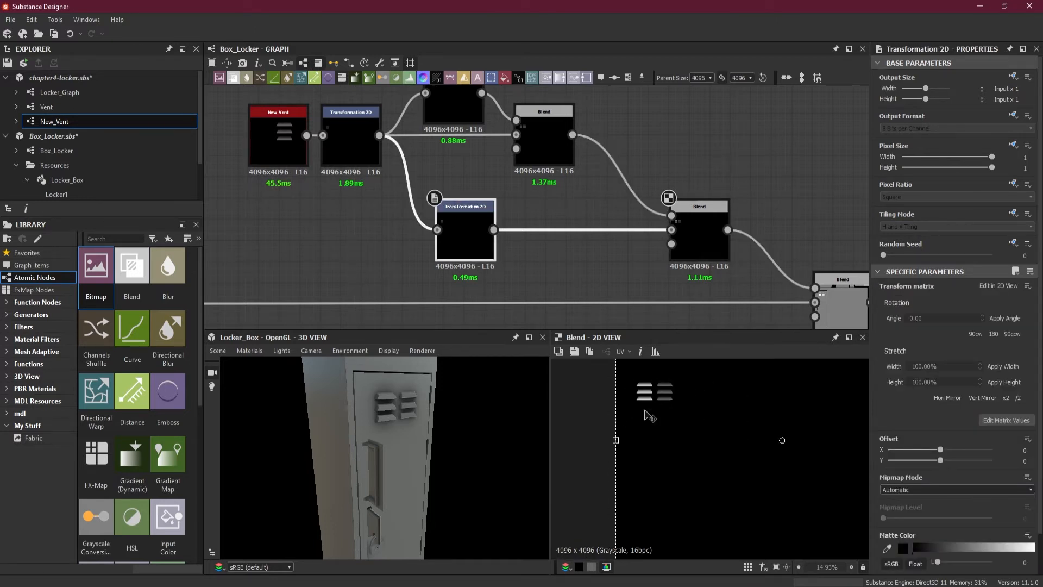
left_click_drag(646, 404, 655, 534)
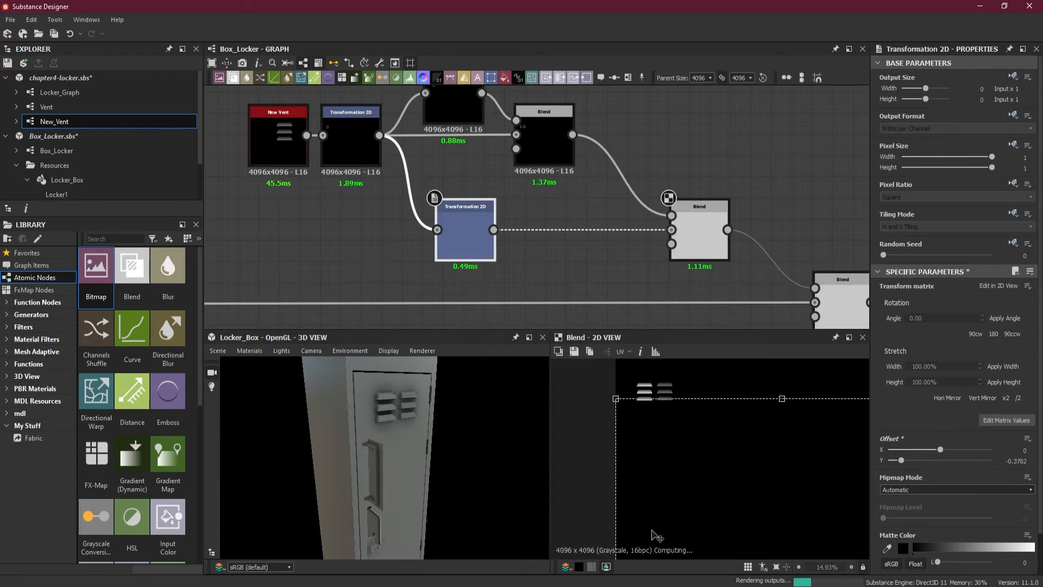
left_click_drag(418, 506, 389, 499)
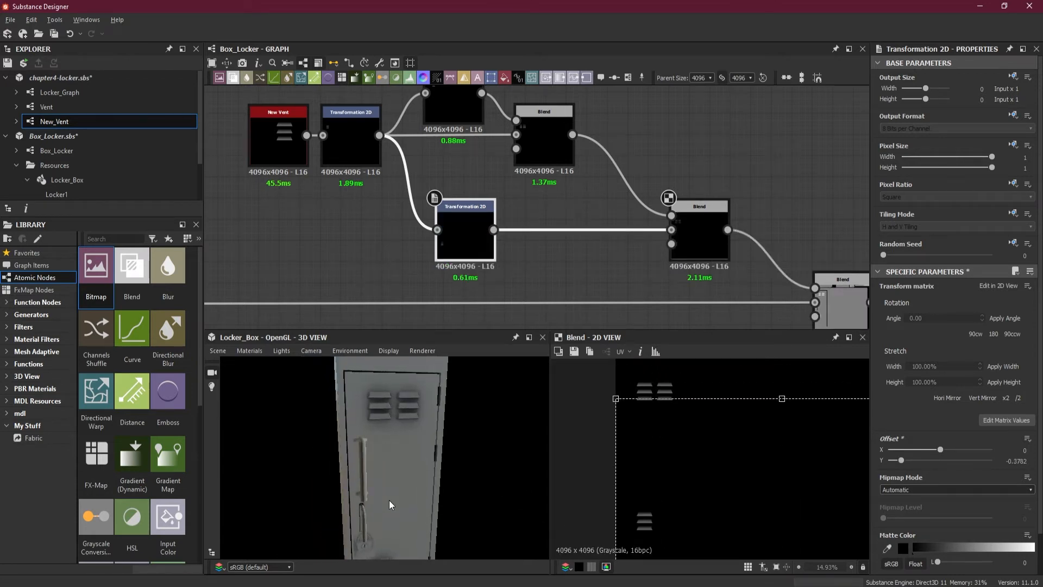
middle_click_drag(389, 500, 395, 392)
left_click_drag(395, 392, 406, 471)
middle_click_drag(406, 472, 407, 433)
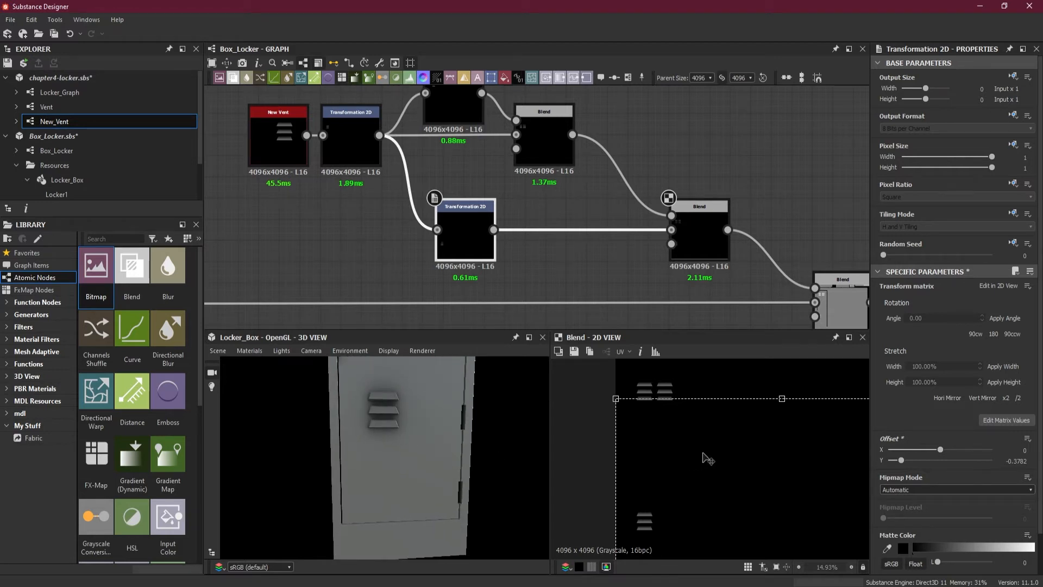
Lower the third Transformation 2D's vents further to an offset of about Y -0.4436 and check them against the whole door.
scroll(709, 468, "down", 3)
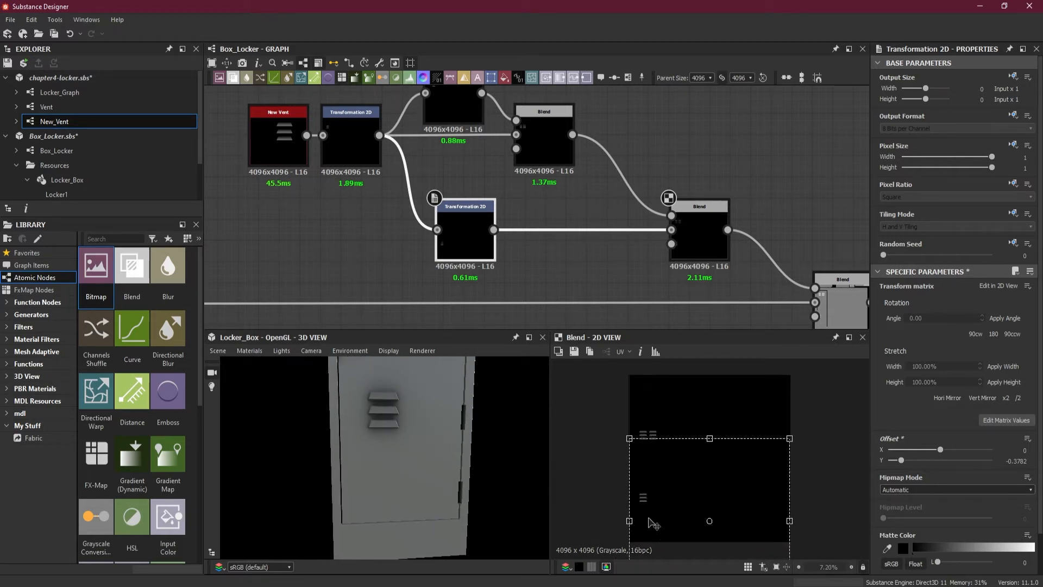
scroll(651, 523, "up", 5)
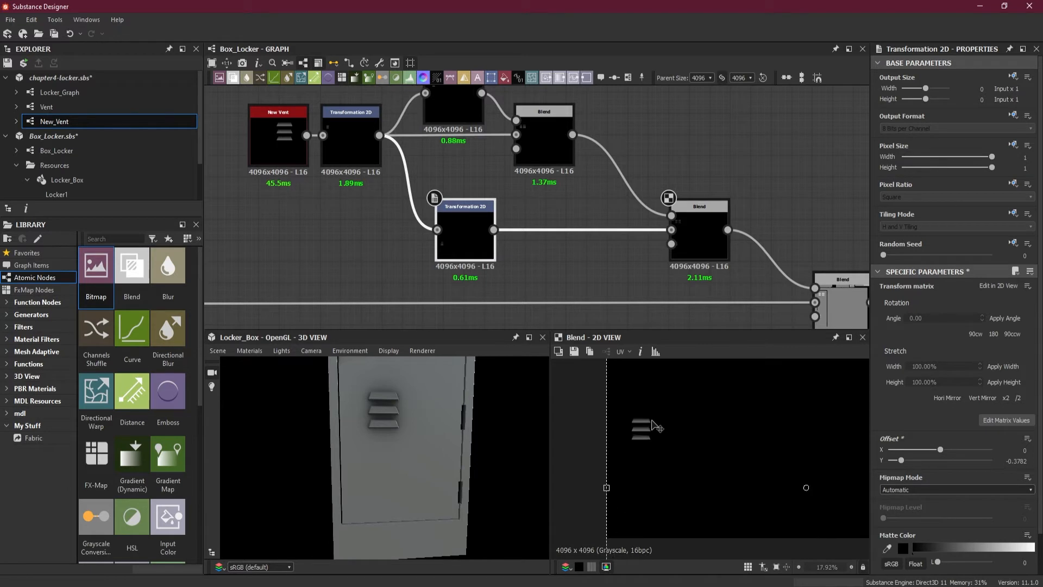
left_click_drag(644, 439, 644, 464)
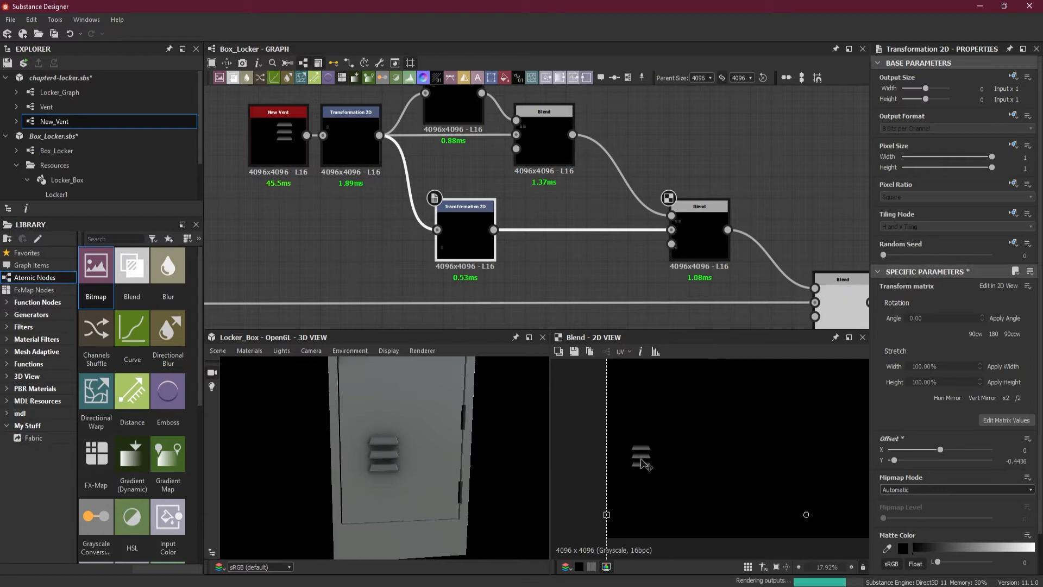
scroll(654, 439, "down", 3)
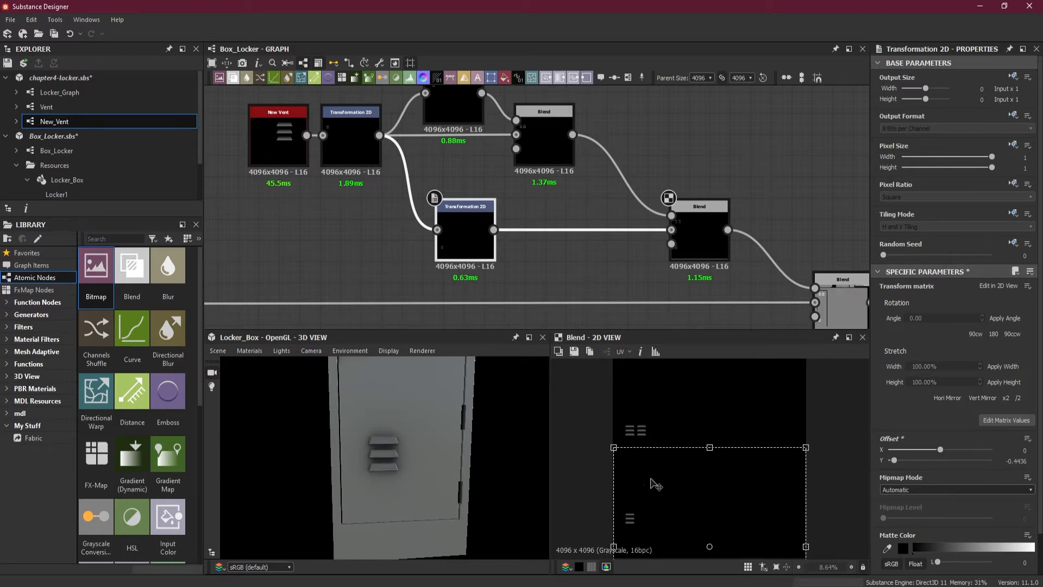
scroll(458, 447, "down", 3)
middle_click_drag(454, 474, 455, 559)
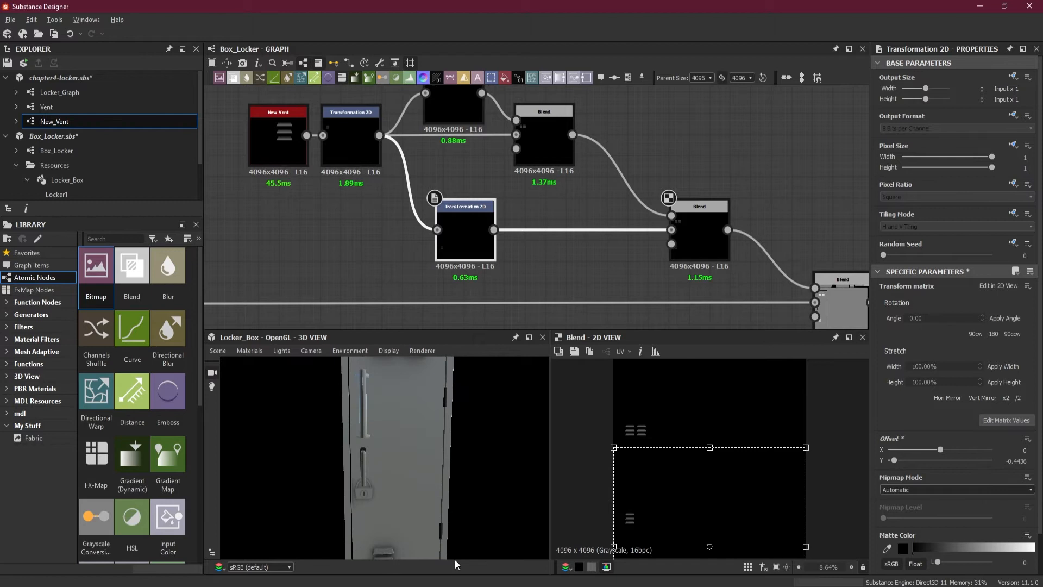
Lower the third Transformation 2D's vents to an offset of about Y -0.4642.
middle_click_drag(447, 380, 444, 431)
left_click_drag(444, 431, 459, 464)
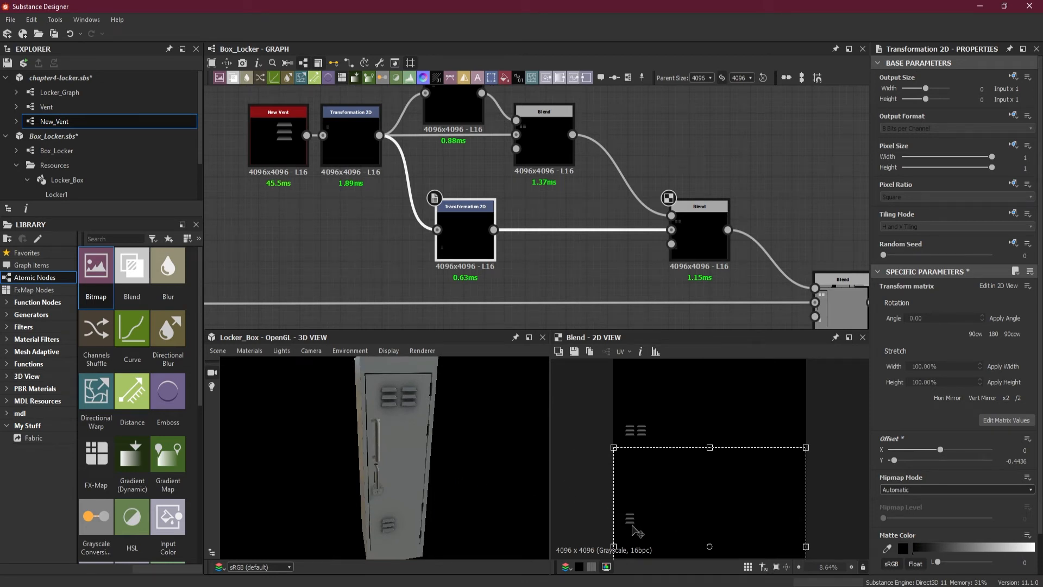
scroll(636, 531, "up", 4)
left_click_drag(636, 517, 634, 526)
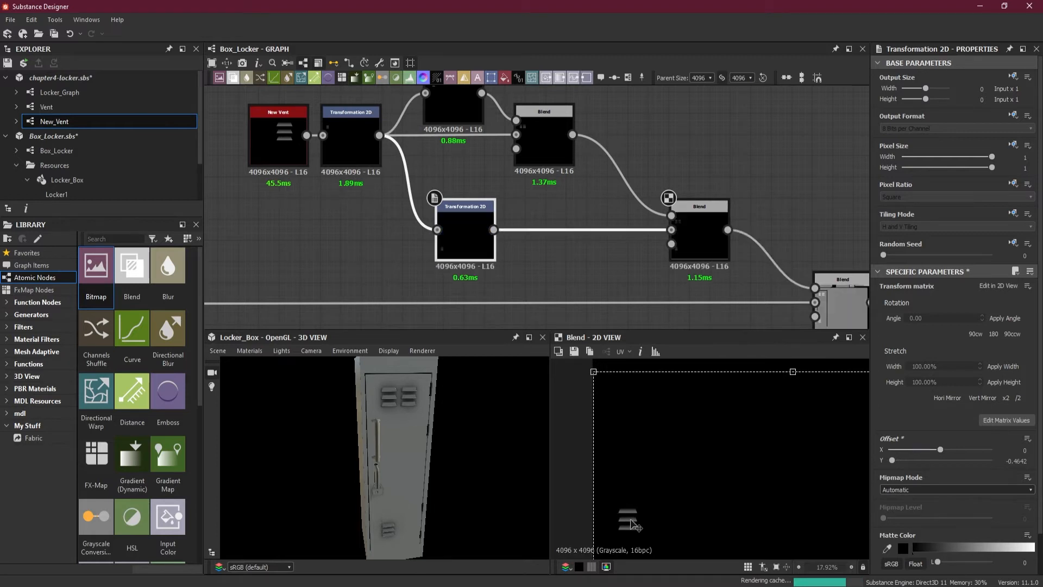
Examine the lower vents up close on the door in 3D, checking their placement and width.
left_click_drag(439, 527, 419, 504)
middle_click_drag(419, 503, 440, 435)
scroll(434, 464, "up", 4)
mouse_move(438, 477)
left_mouse_down()
mouse_move(462, 485)
mouse_move(444, 467)
left_mouse_up()
scroll(444, 467, "up", 4)
middle_click_drag(441, 470, 407, 465)
left_click_drag(406, 467, 442, 469)
middle_click_drag(442, 469, 425, 469)
scroll(418, 475, "up", 2)
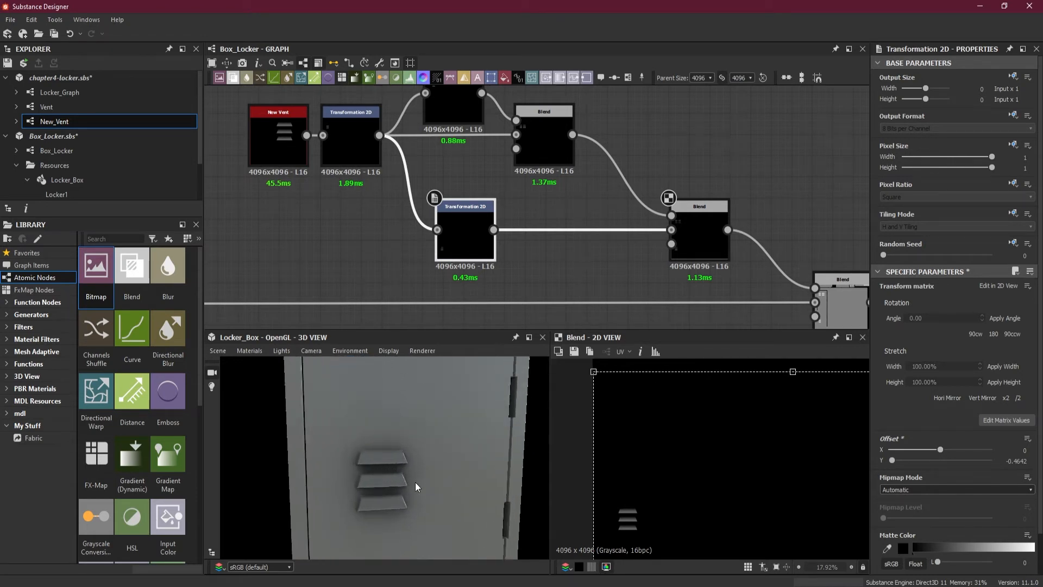
scroll(409, 481, "up", 1)
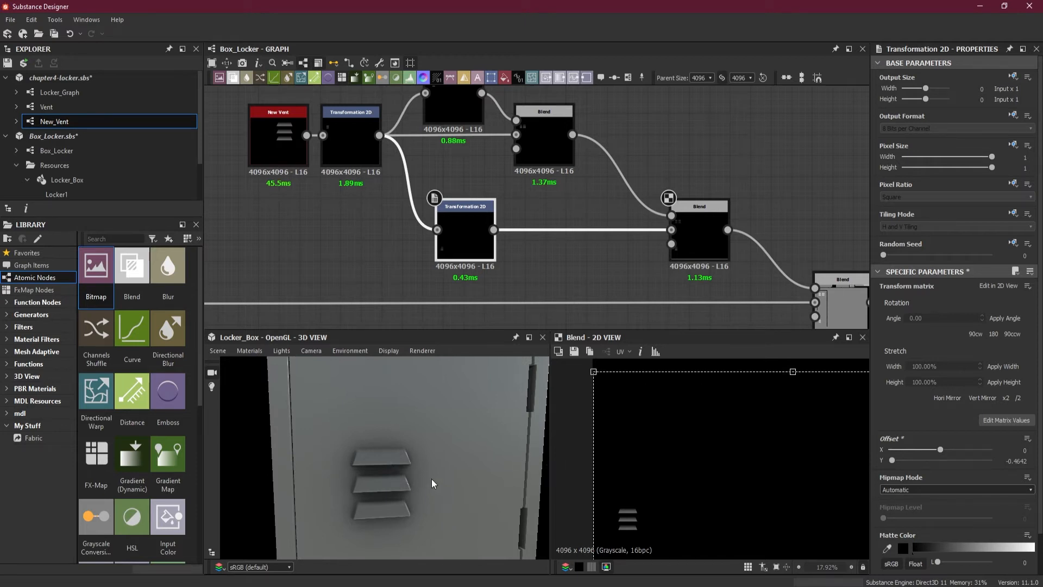
Stretch the third Transformation 2D's vents horizontally so they are wider, with an offset of about X -0.104.
scroll(530, 224, "up", 4)
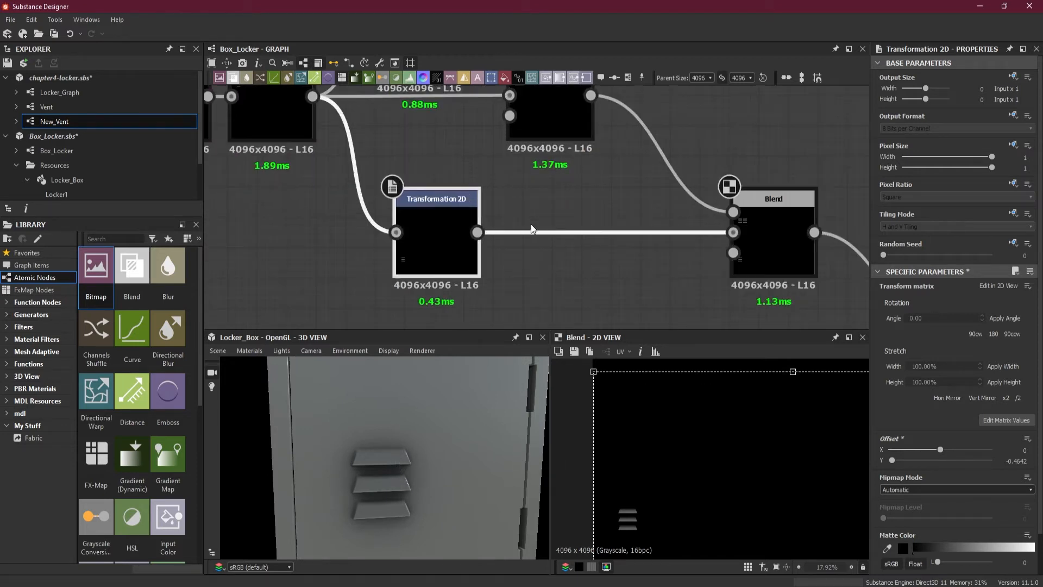
scroll(530, 224, "down", 2)
scroll(654, 437, "down", 3)
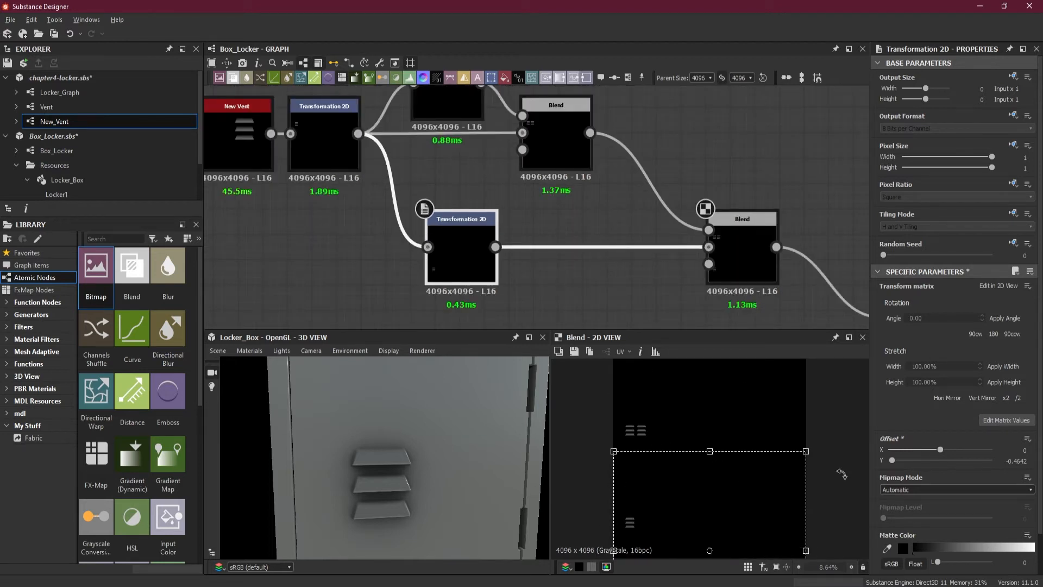
left_click_drag(806, 550, 856, 550)
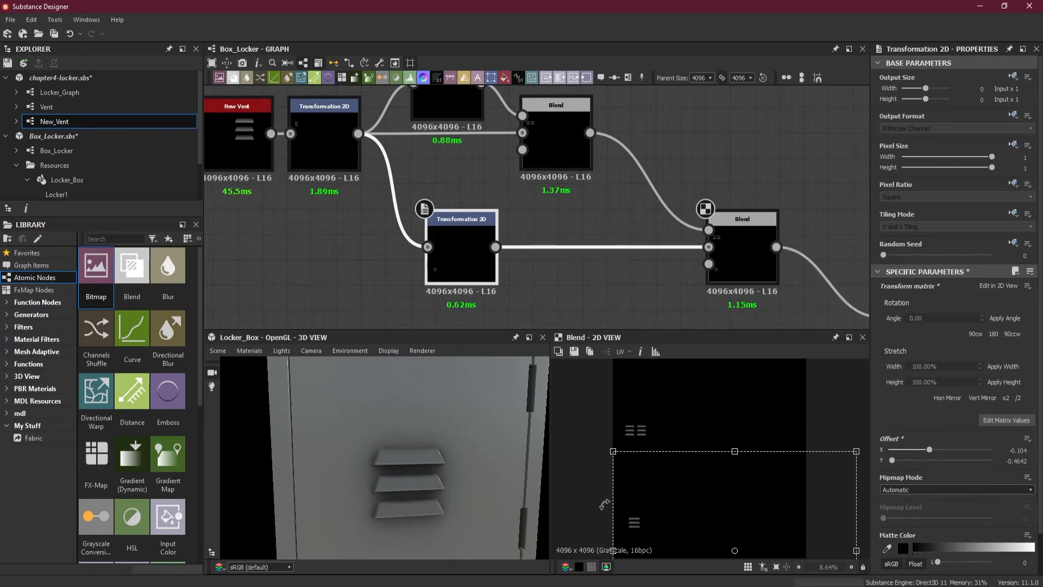
Try to stretch the lower vents even wider with the third Transformation 2D and undo that change.
scroll(650, 511, "down", 1)
left_click_drag(630, 535, 591, 535)
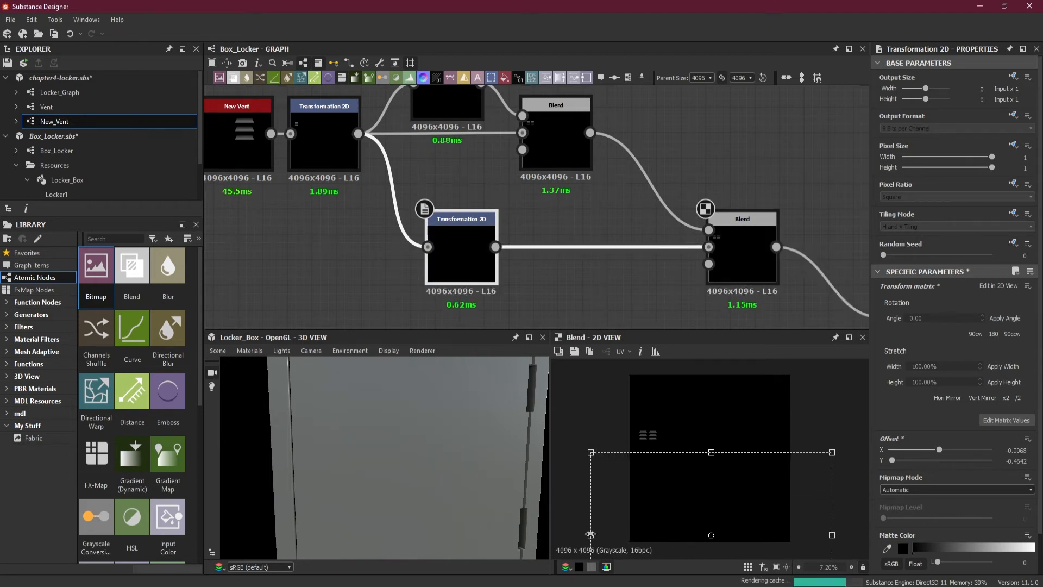
left_click_drag(666, 535, 698, 535)
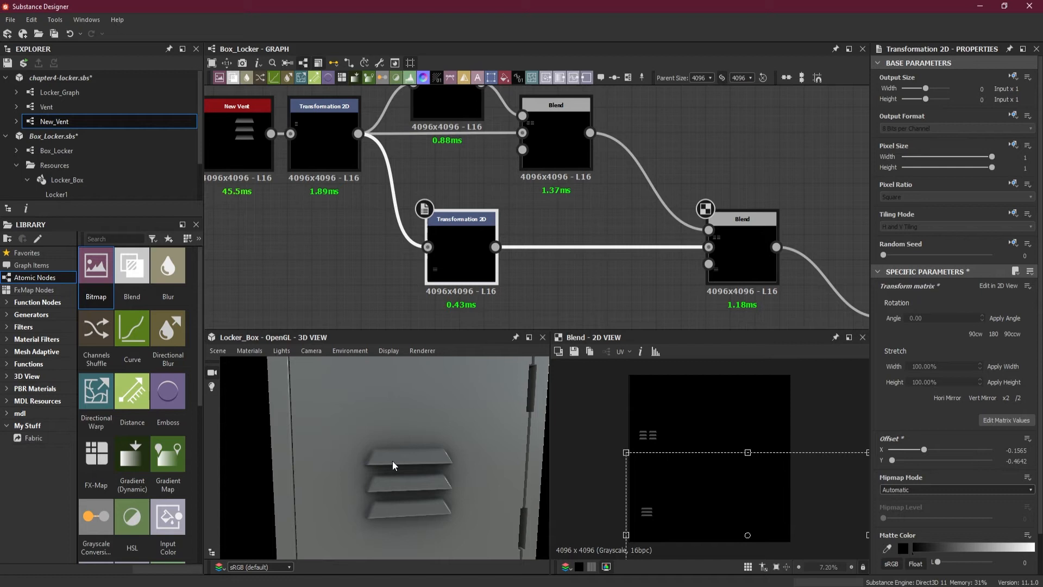
key("ctrl+z")
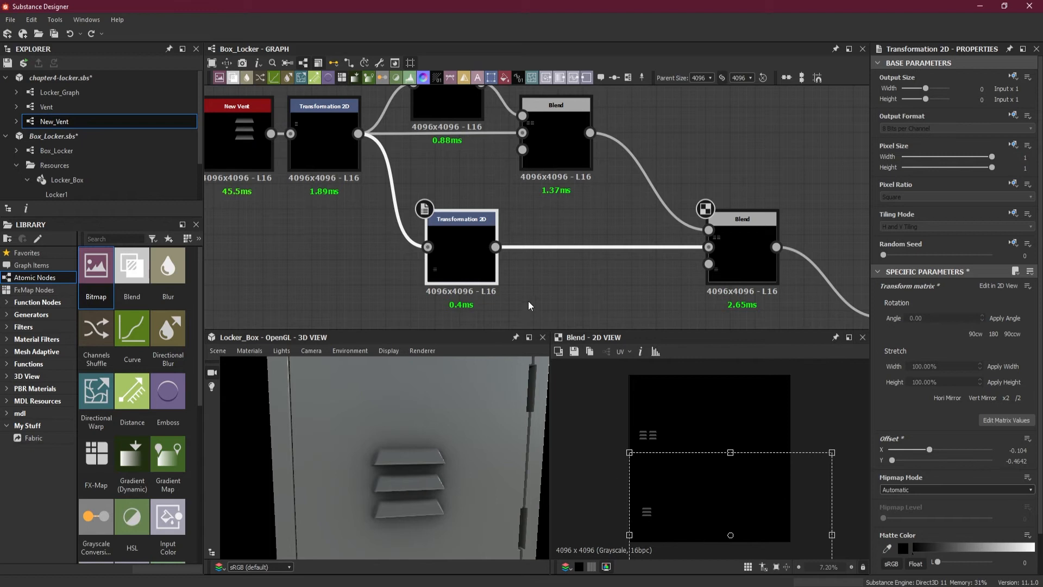
Insert a Mirror Grayscale node on the link between the third Transformation 2D and the Blend, placed beside the Transformation 2D.
left_click(526, 231)
left_click(533, 247)
key("space")
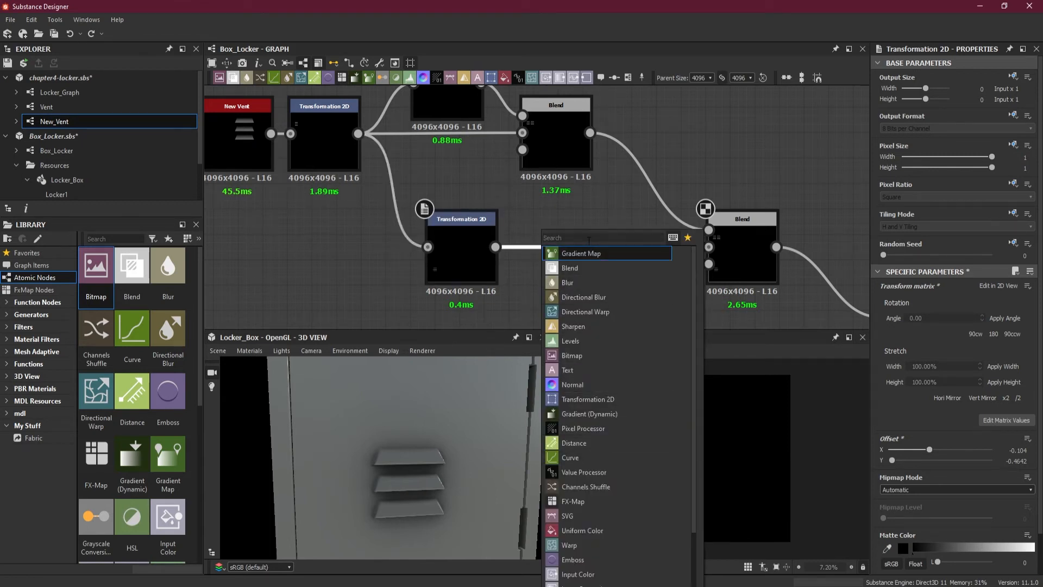
type("mirr")
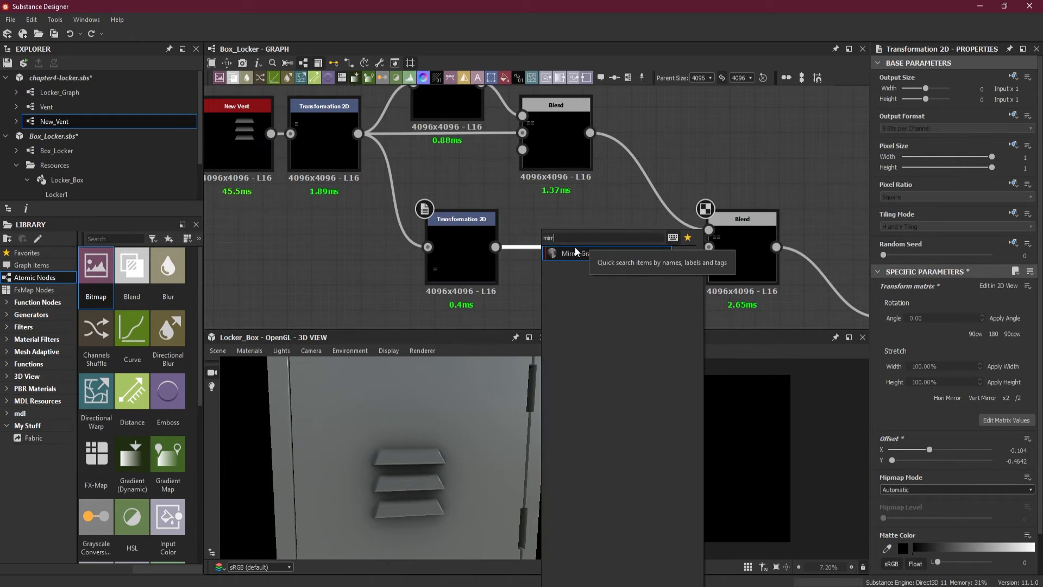
left_click(575, 253)
left_click_drag(584, 255, 553, 255)
Set the Mirror Grayscale's Axis X Offset to about 0.13 and check the mirrored vents on the door's lower part.
left_click_drag(348, 487, 285, 482)
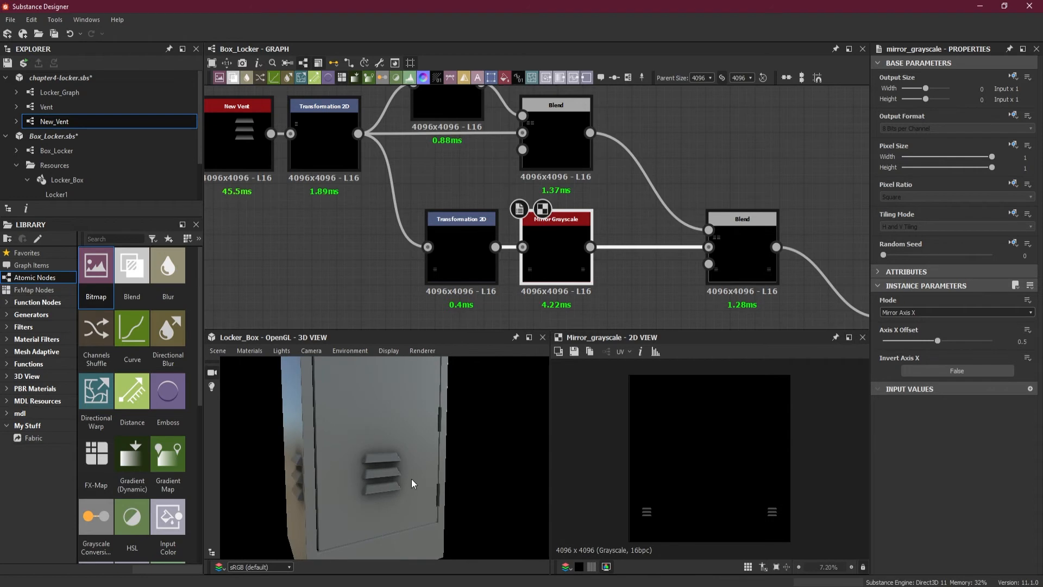
scroll(411, 479, "up", 2)
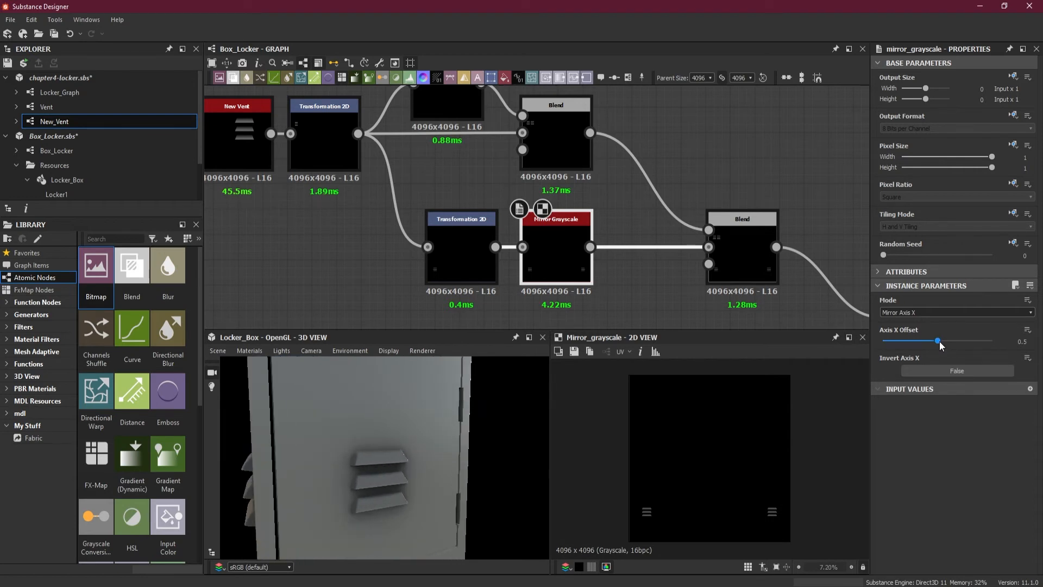
left_click_drag(939, 345, 914, 341)
scroll(659, 535, "up", 4)
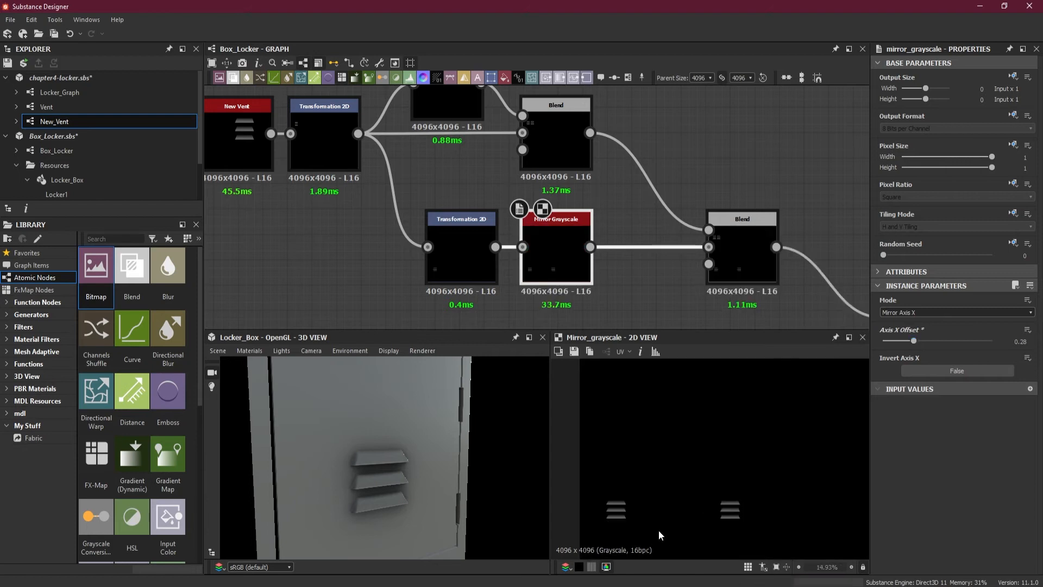
left_click_drag(911, 341, 901, 340)
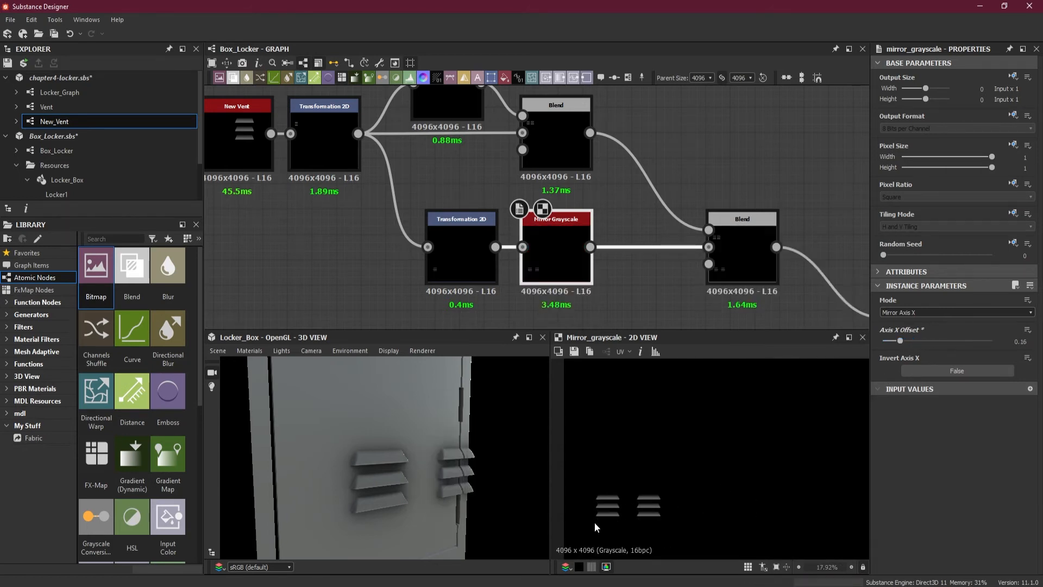
scroll(598, 519, "up", 4)
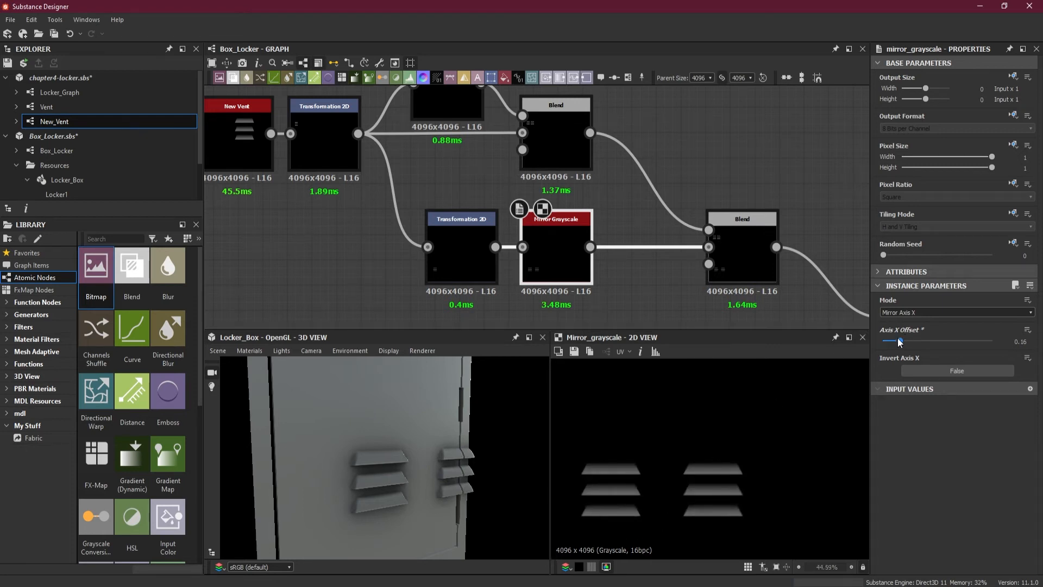
left_click_drag(899, 341, 897, 341)
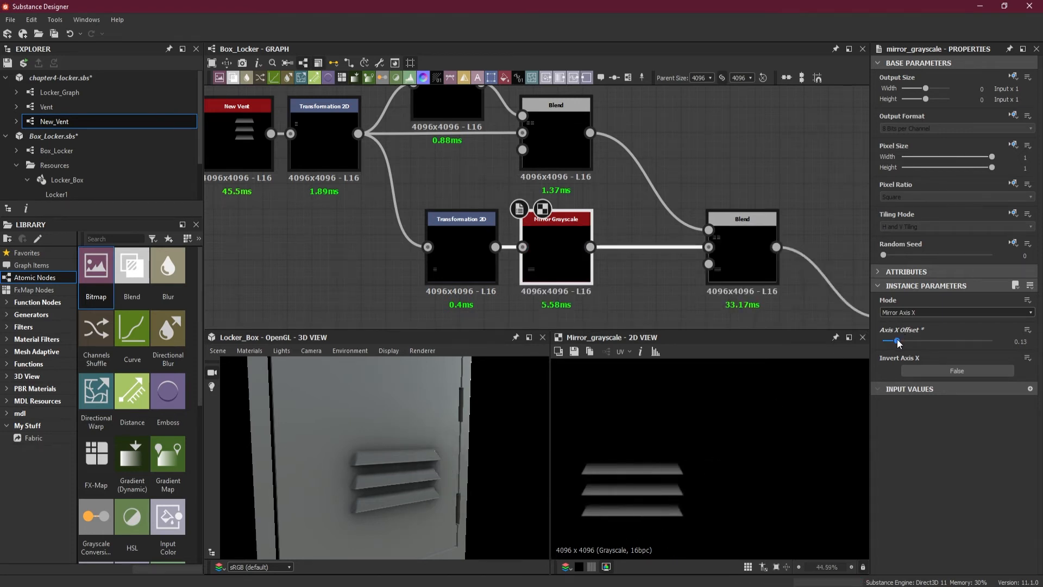
left_click_drag(396, 477, 439, 483)
scroll(439, 483, "down", 3)
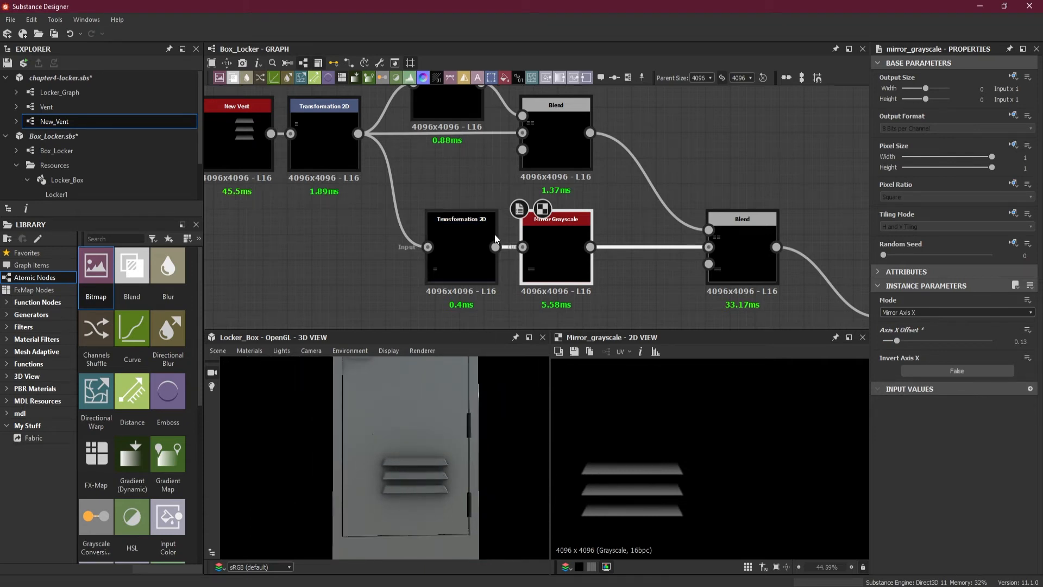
Shift the third Transformation 2D's vents sideways and set the Mirror Grayscale's Axis X Offset to 0.1.
left_click(470, 246)
scroll(631, 461, "down", 5)
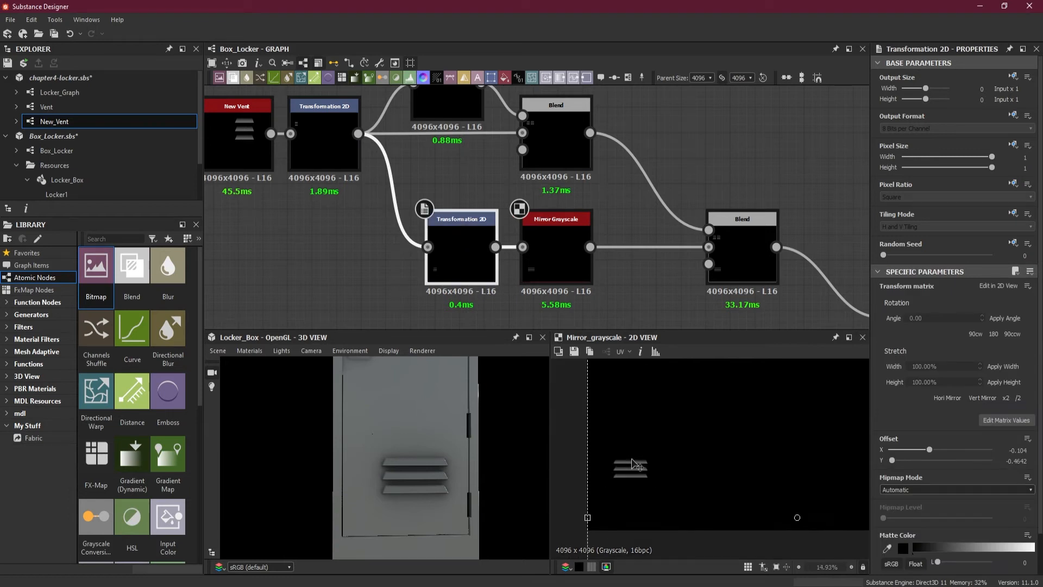
left_click_drag(630, 471, 619, 471)
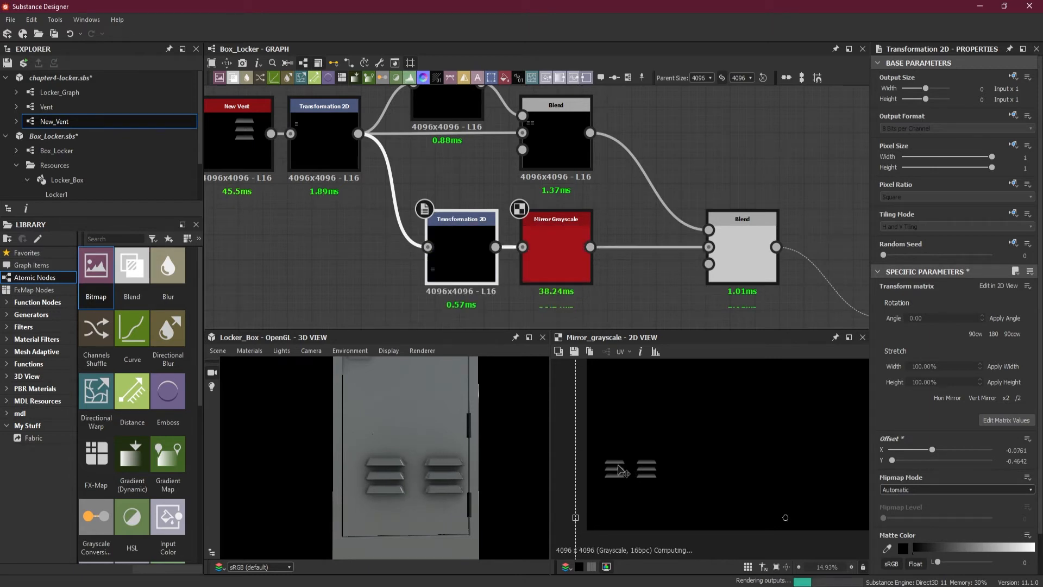
left_click(556, 260)
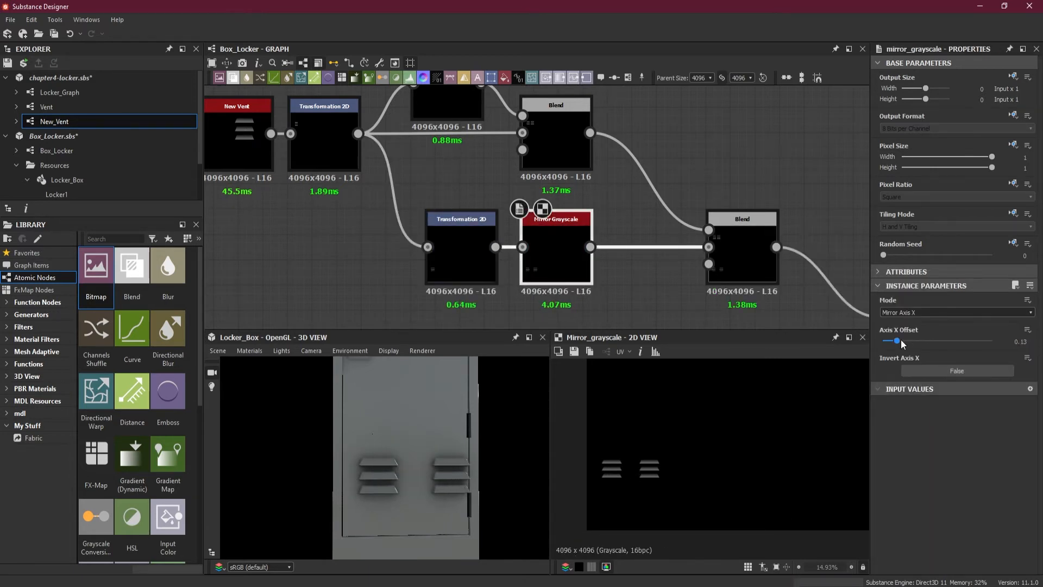
left_click_drag(898, 343, 894, 344)
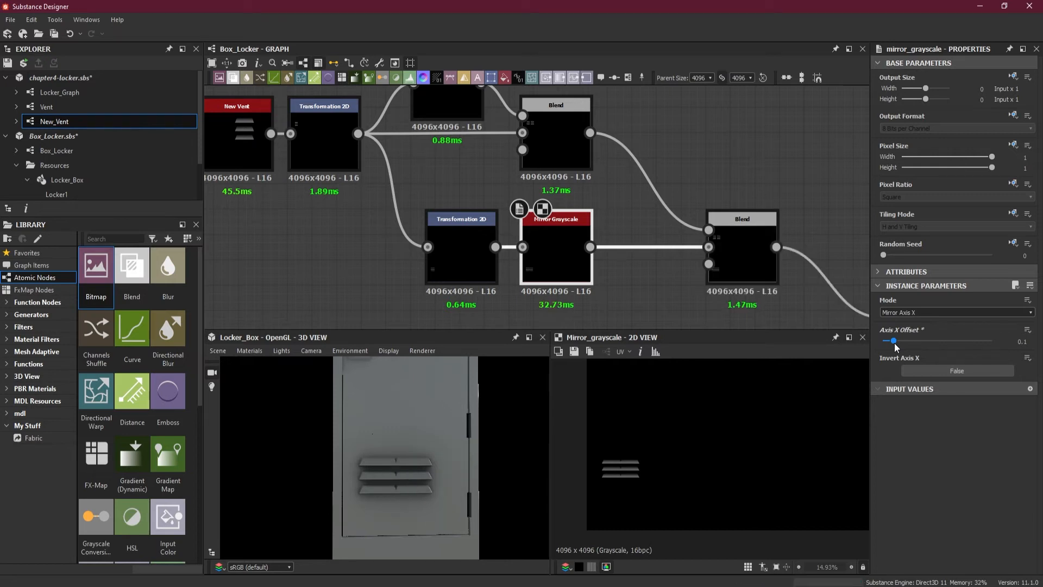
Bring the mirrored lower vents together by nudging the third Transformation 2D horizontally and setting the Mirror Grayscale's Axis X Offset to about 0.12.
left_click(466, 260)
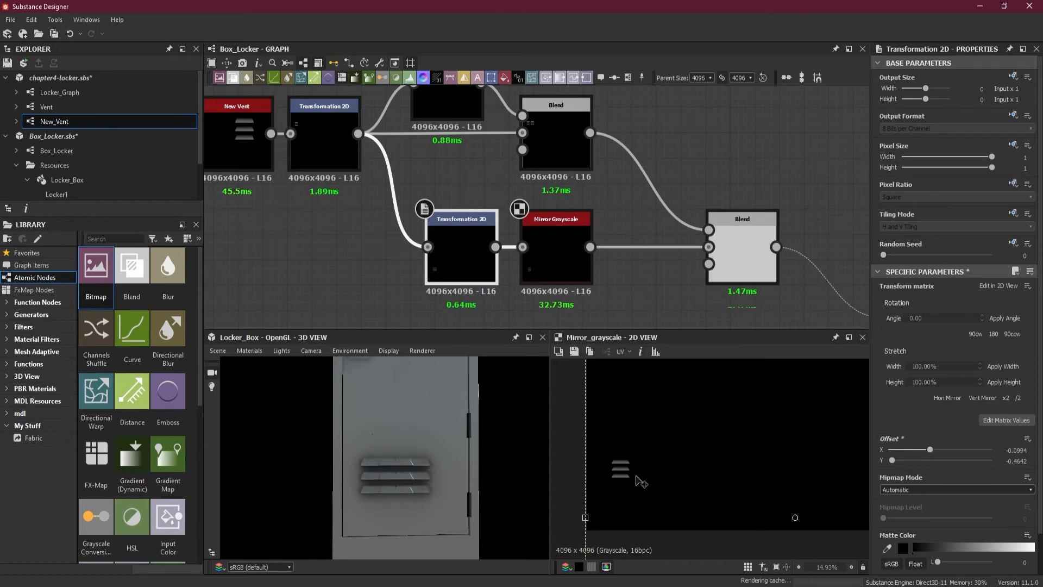
left_click(580, 255)
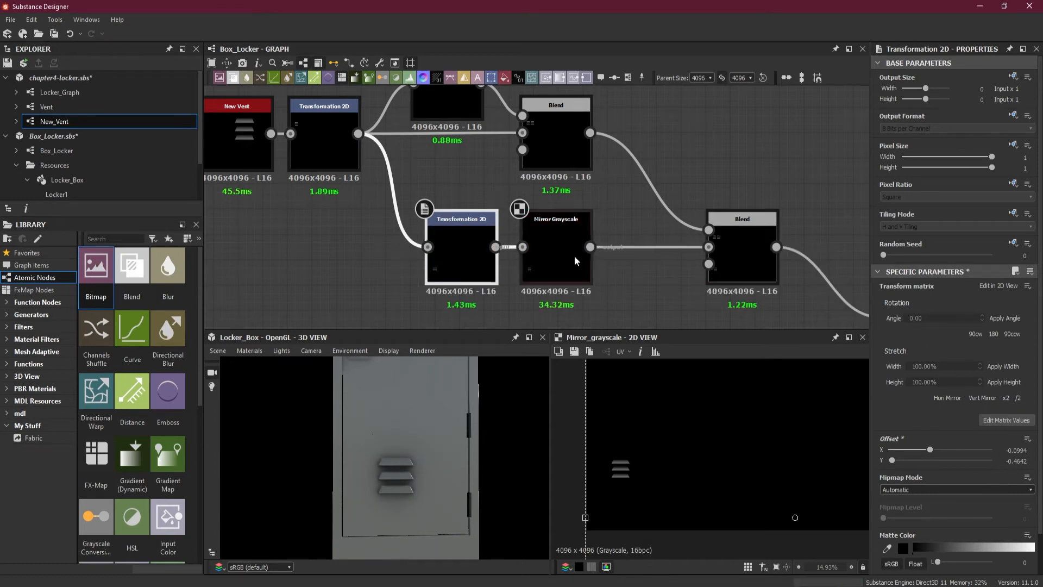
left_click_drag(895, 340, 896, 341)
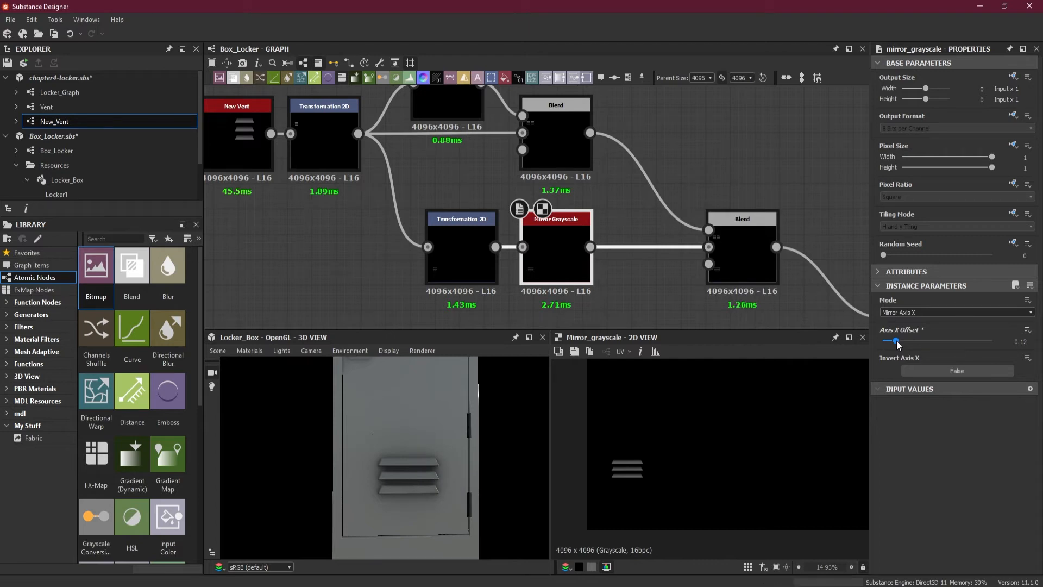
left_click(455, 256)
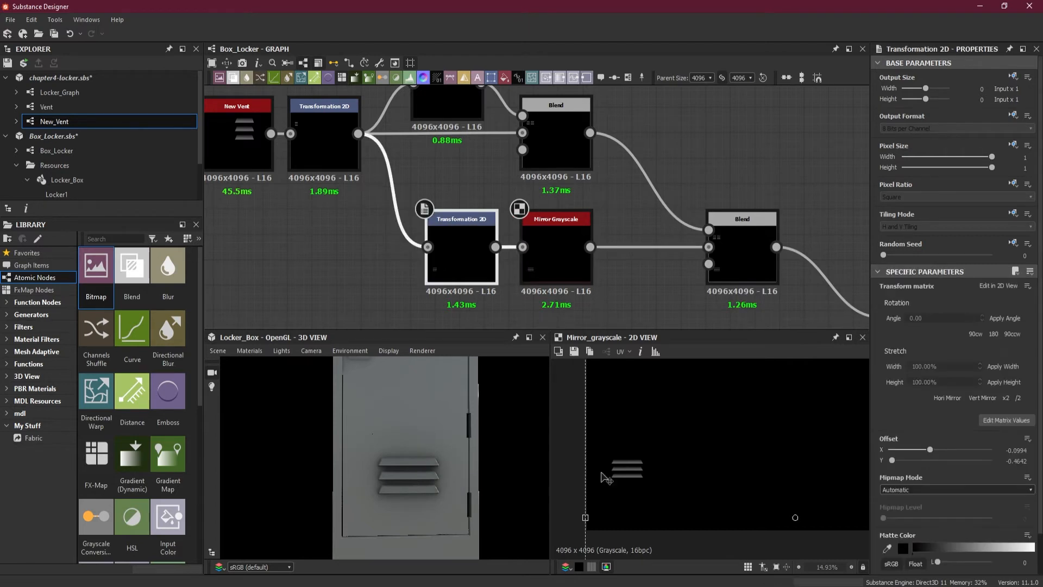
left_click_drag(630, 478, 632, 478)
left_click(565, 256)
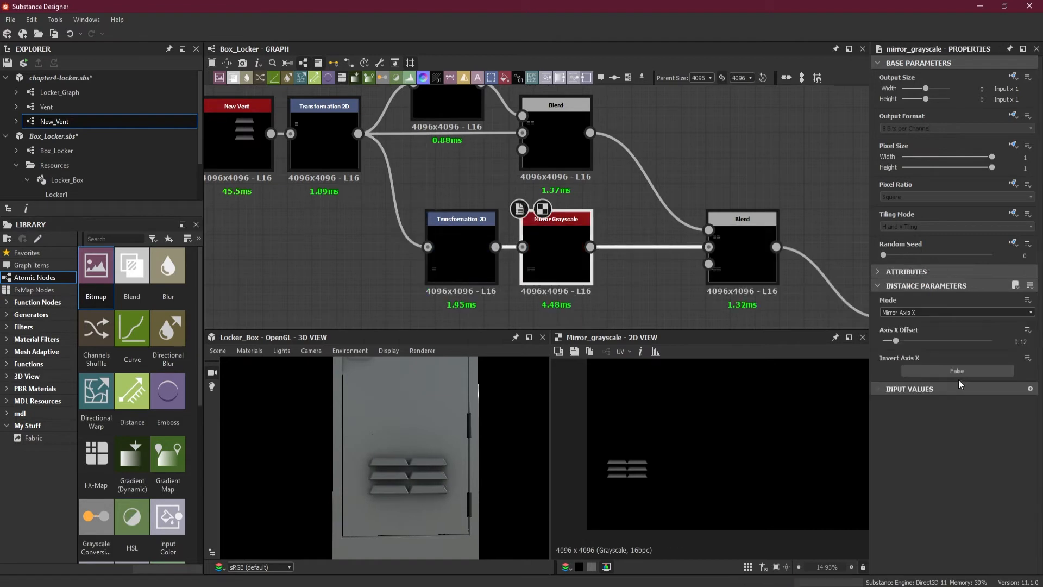
left_click_drag(894, 340, 897, 341)
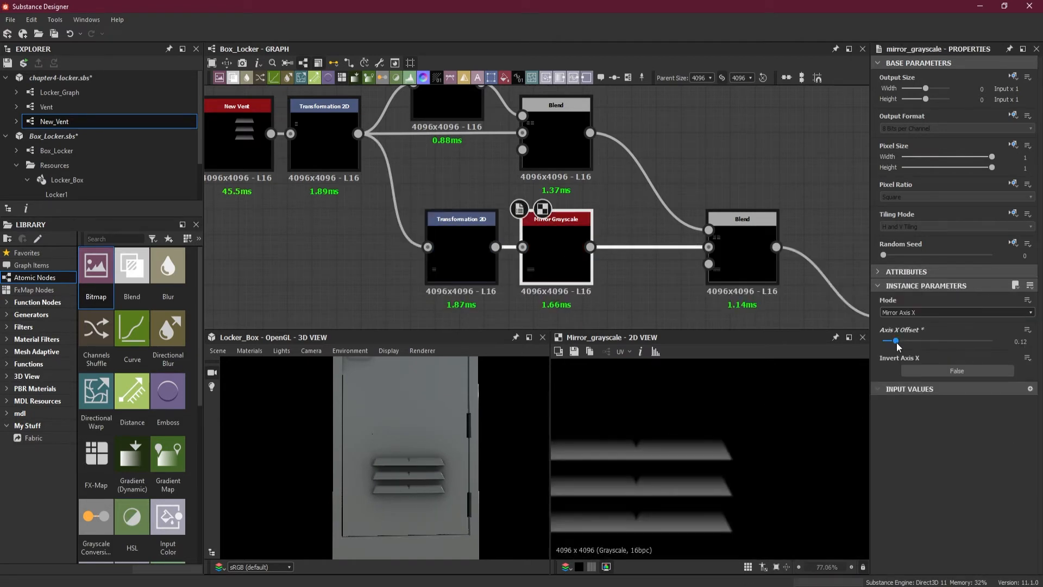
Try an Axis X Offset of 0.15 on the Mirror Grayscale.
left_click_drag(895, 341, 894, 341)
double_click(1015, 342)
type(".")
type("15")
key("Return")
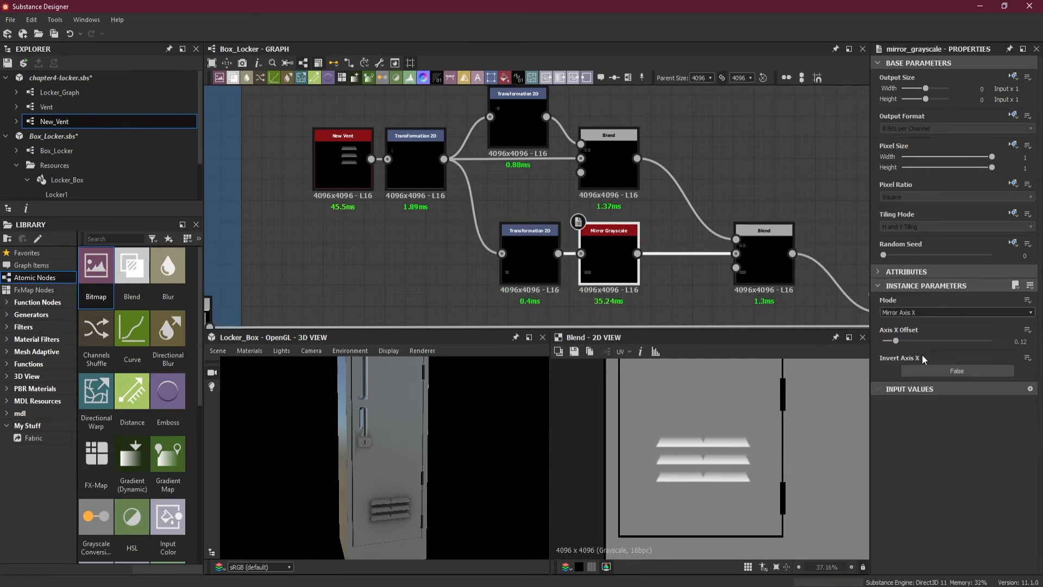
Set the Mirror Grayscale's Axis X Offset to 0.115 and check the merged lower vents on the whole locker in 3D.
left_click(1017, 341)
double_click(1016, 338)
type(".1108")
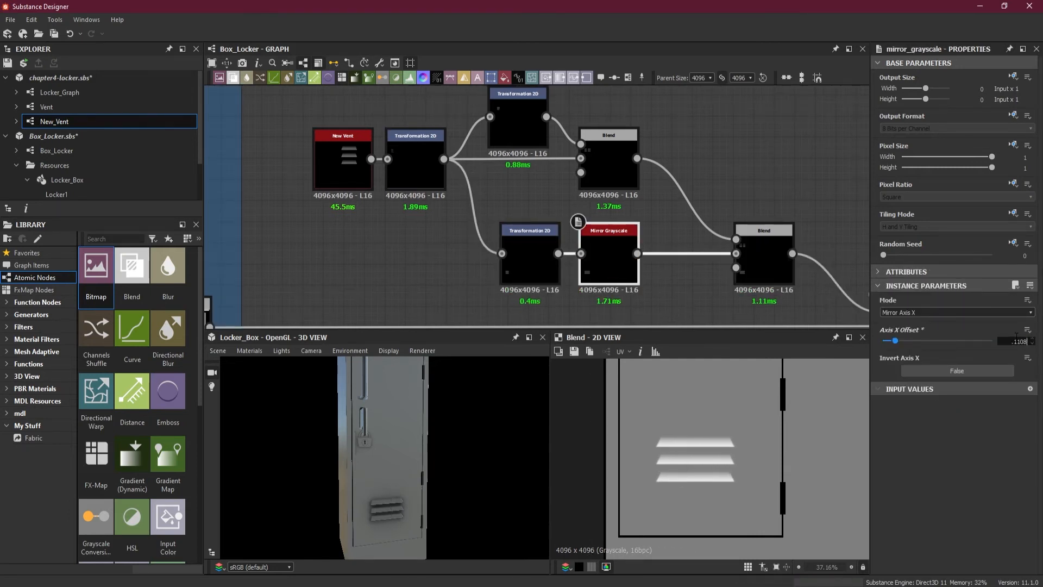
scroll(661, 493, "up", 1)
left_click(1030, 340)
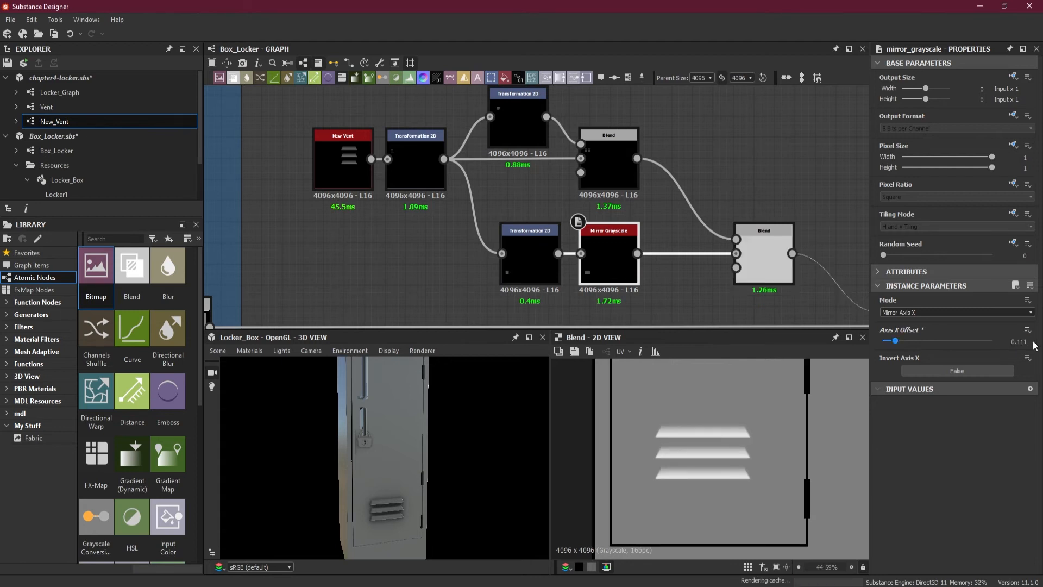
left_click(1029, 340)
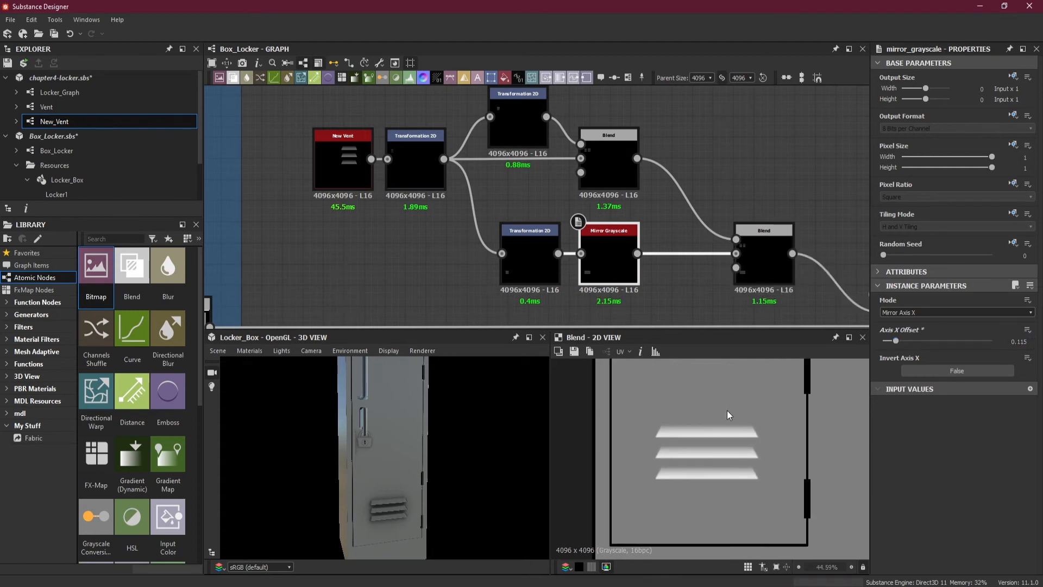
scroll(725, 431, "down", 4)
left_click_drag(434, 484, 367, 378)
left_click_drag(367, 361, 374, 447)
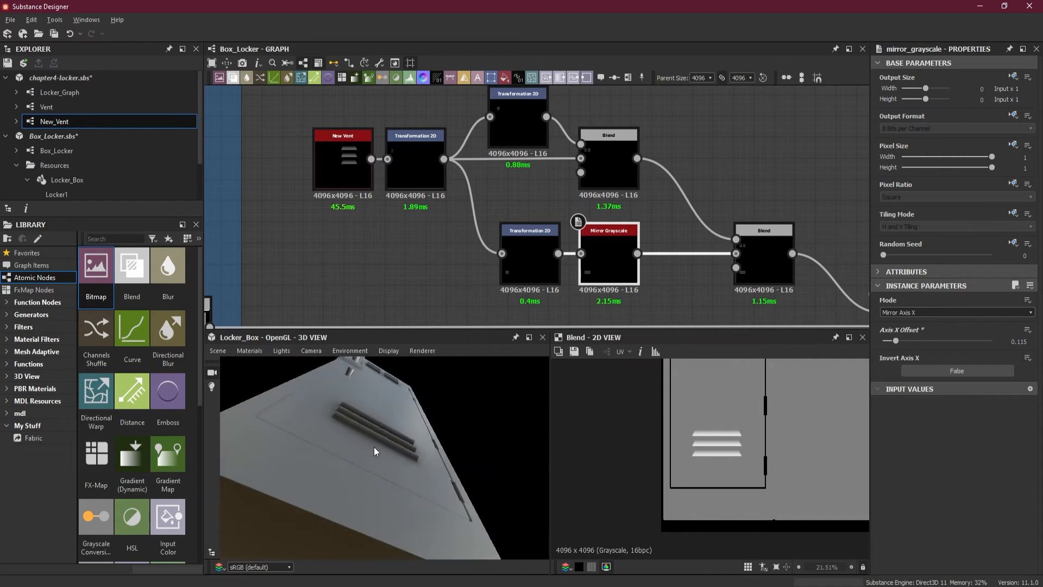
left_click_drag(392, 404, 389, 442)
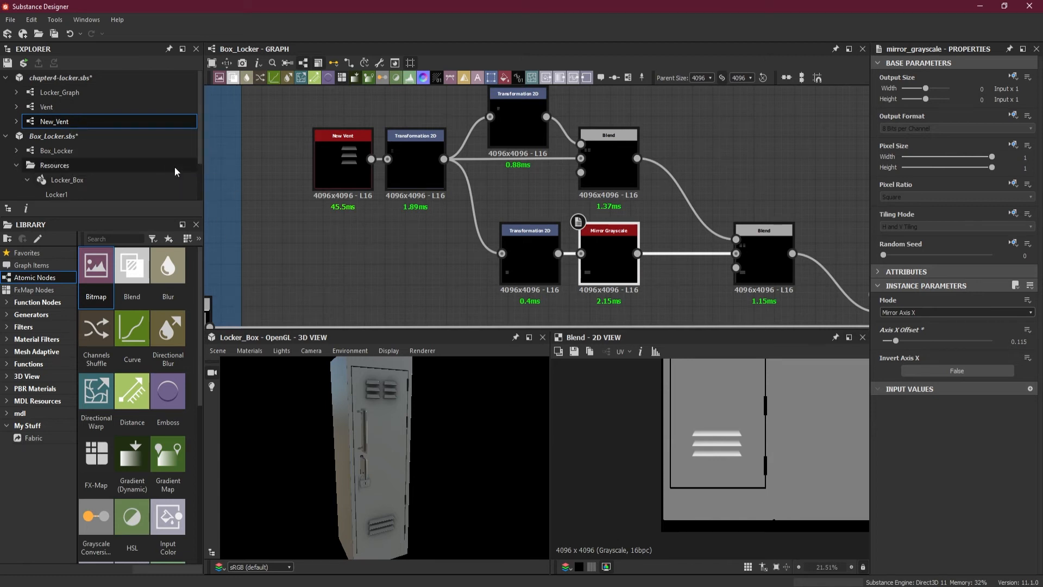
Save all modified packages.
left_click(54, 33)
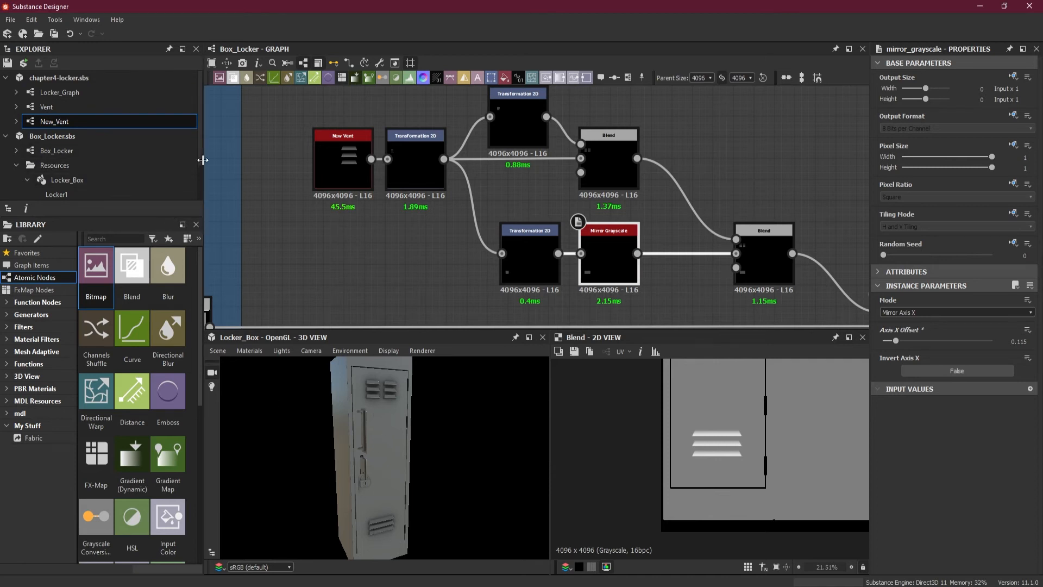
scroll(198, 153, "down", 1)
scroll(201, 158, "up", 1)
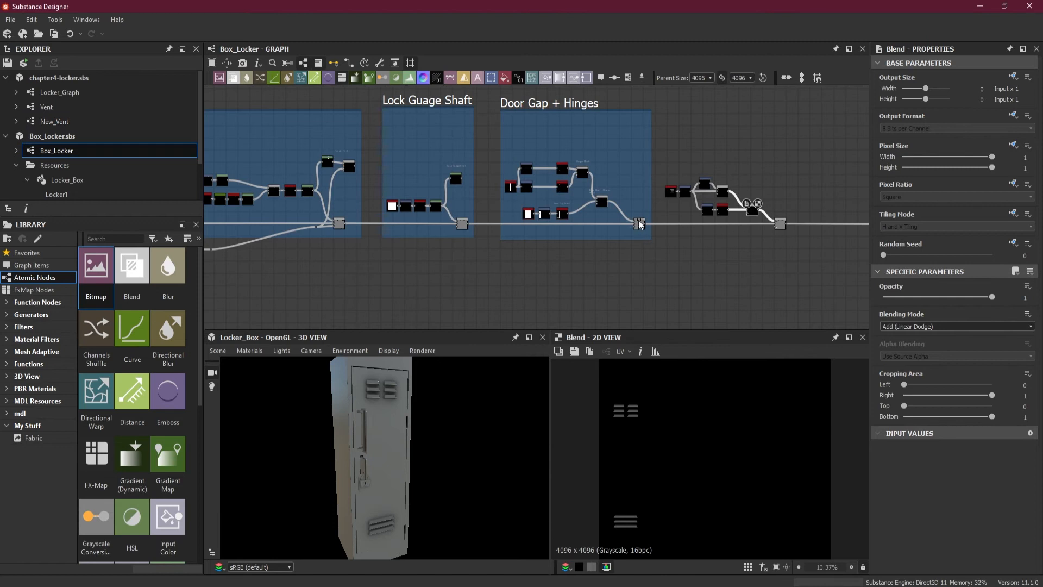
Branch a Levels node off the final vent Blend and place it above the main-line Blend.
scroll(823, 216, "up", 4)
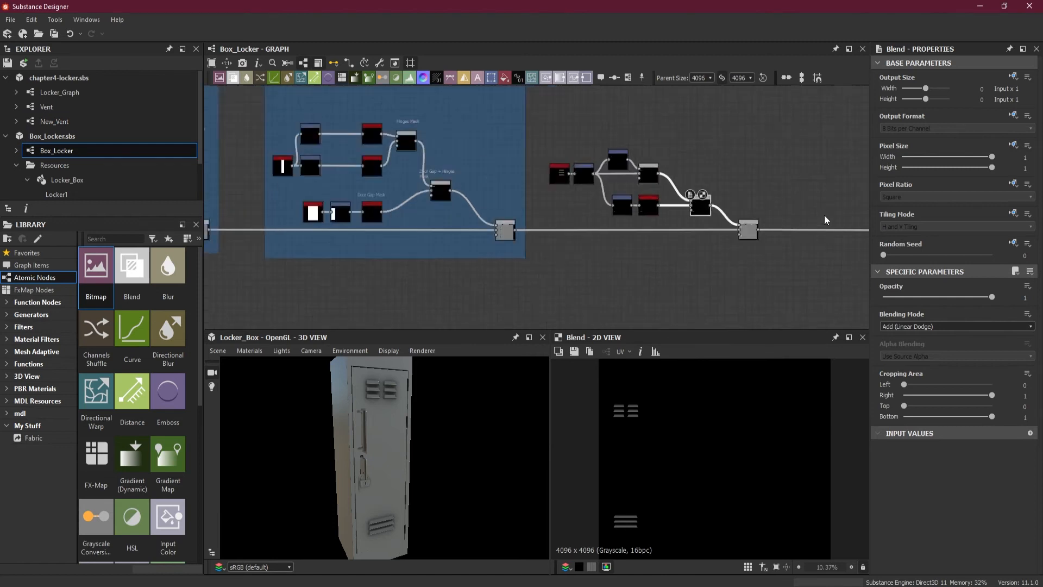
scroll(701, 200, "up", 3)
scroll(608, 215, "up", 3)
left_click_drag(580, 197, 667, 96)
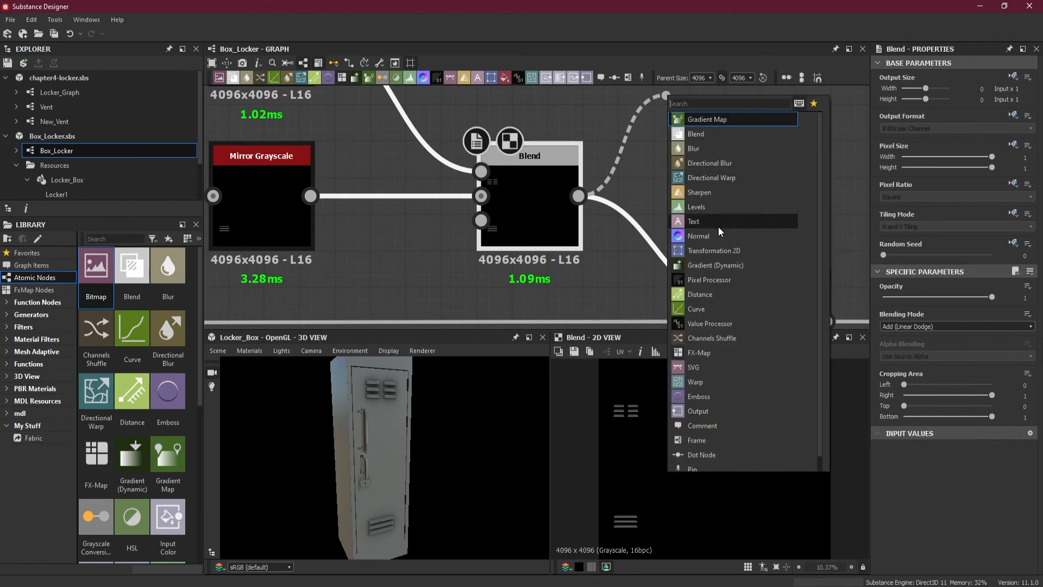
left_click(712, 205)
scroll(700, 200, "down", 2)
scroll(706, 201, "down", 2)
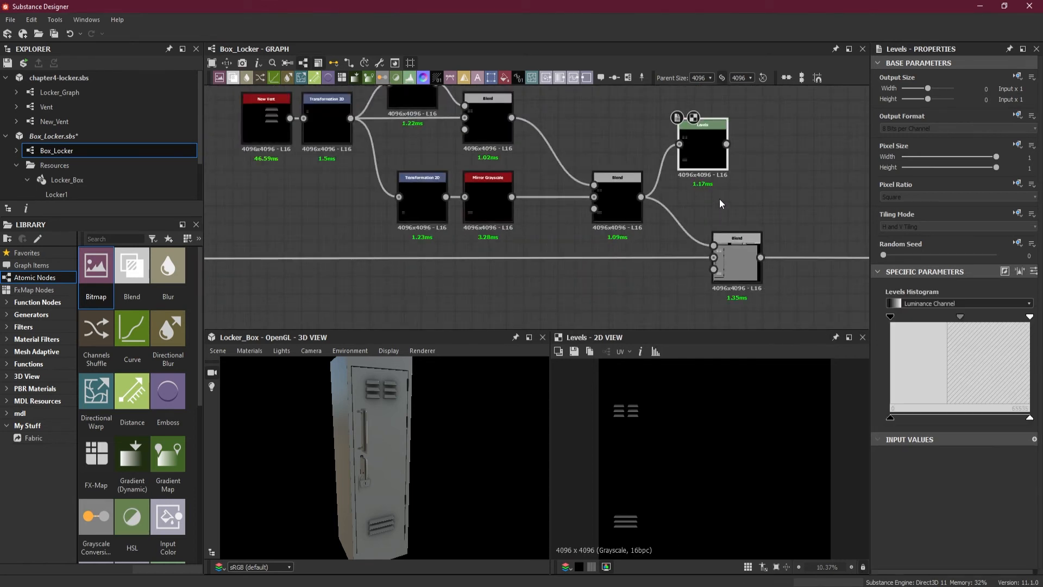
scroll(728, 249, "down", 4)
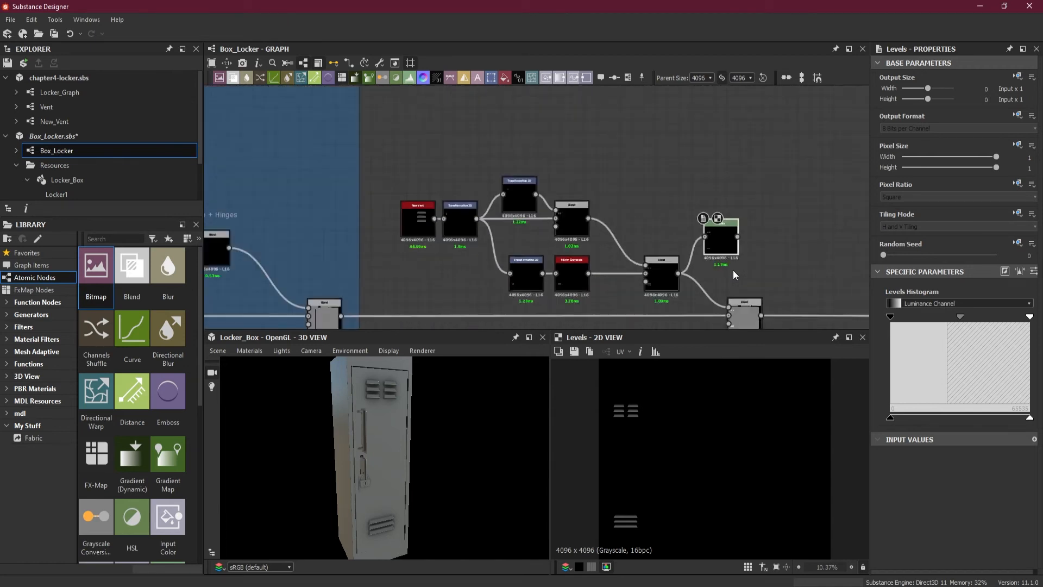
middle_click_drag(767, 260, 697, 258)
left_click_drag(658, 248, 674, 239)
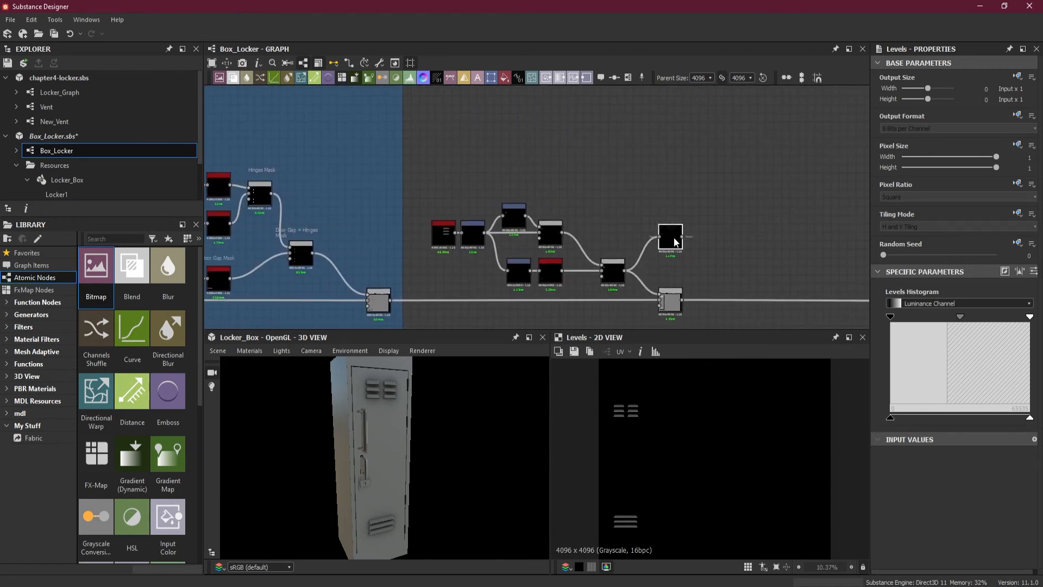
Lower the Levels node's white input point almost to black to turn all the vents into a solid white mask.
scroll(603, 394, "up", 6)
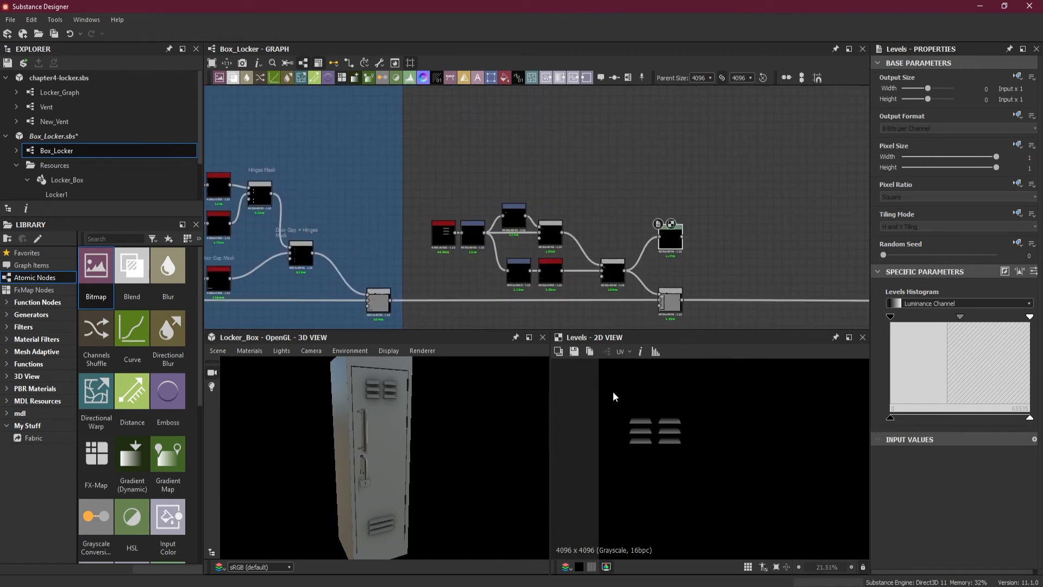
scroll(637, 450, "up", 3)
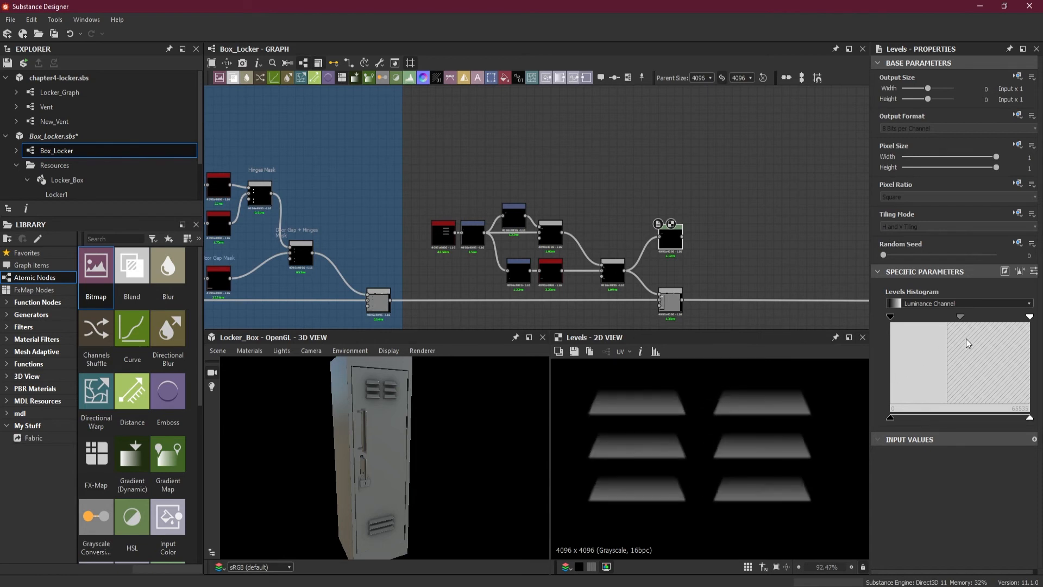
left_click_drag(1028, 318, 894, 318)
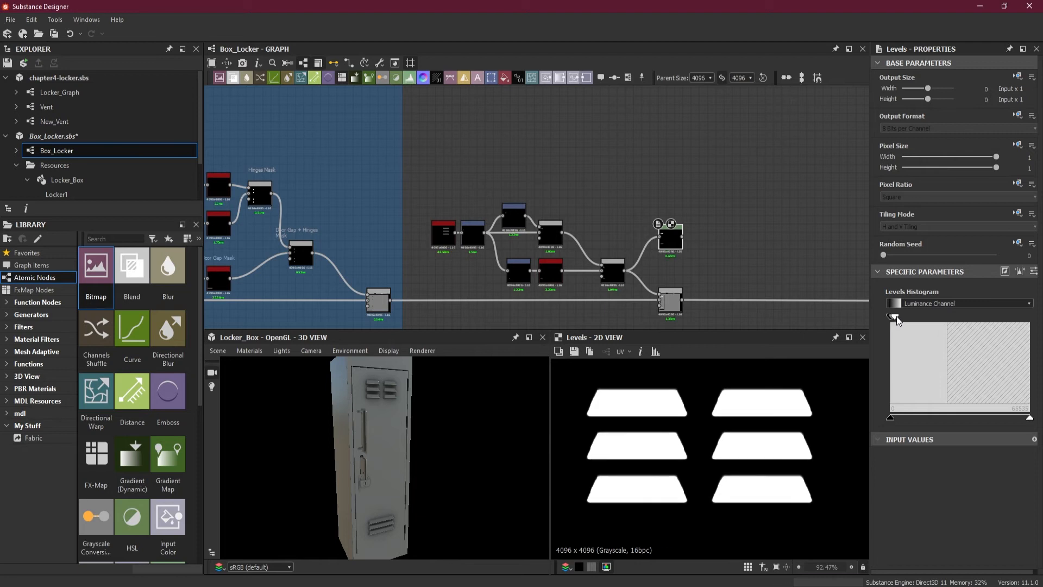
scroll(699, 400, "down", 10)
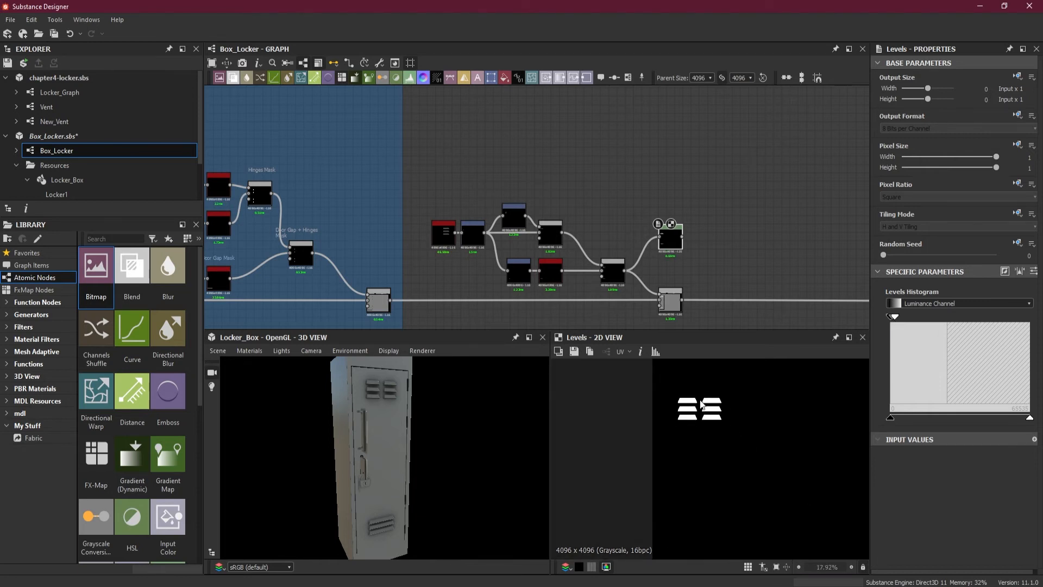
scroll(698, 393, "up", 3)
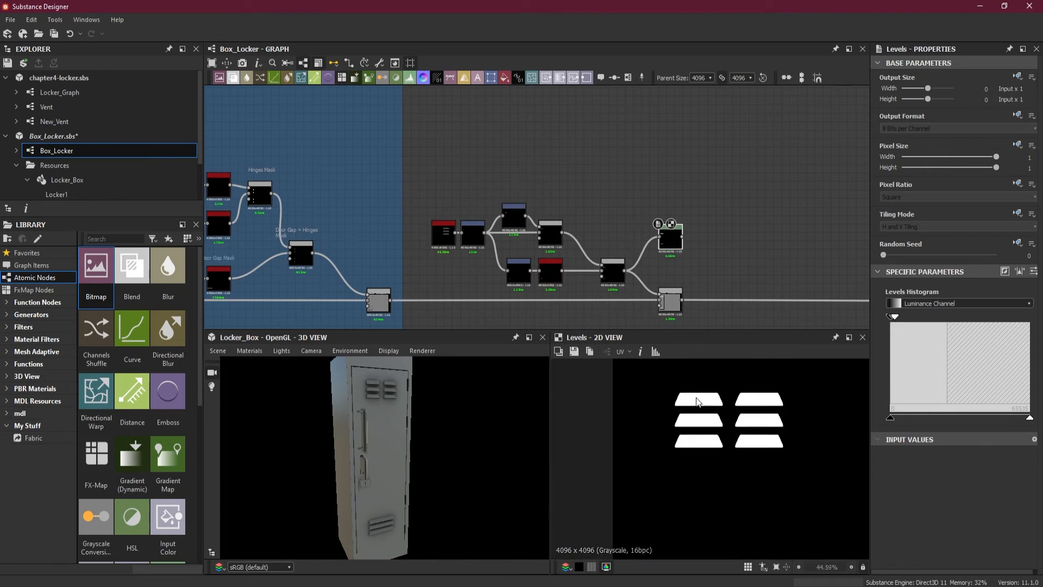
scroll(699, 400, "down", 3)
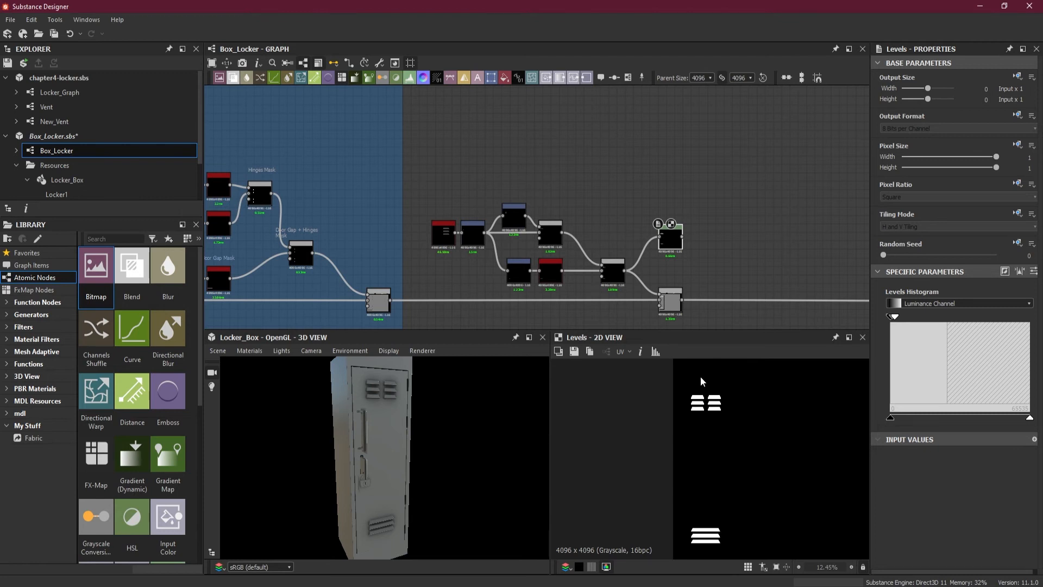
scroll(699, 376, "up", 1)
scroll(707, 396, "down", 1)
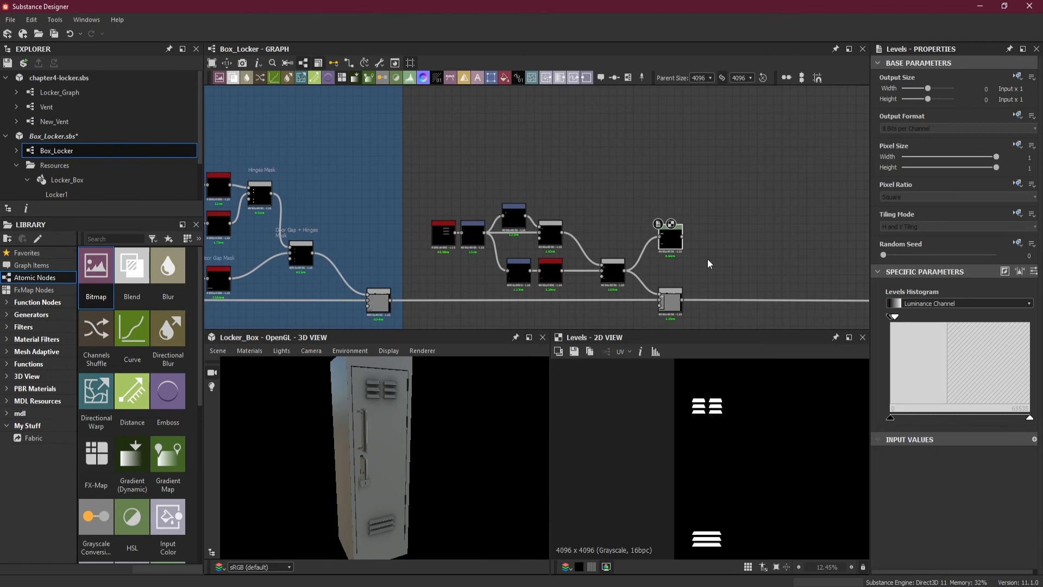
Move the Levels node aside and branch a second Levels node off the same vent Blend.
scroll(673, 229, "up", 5)
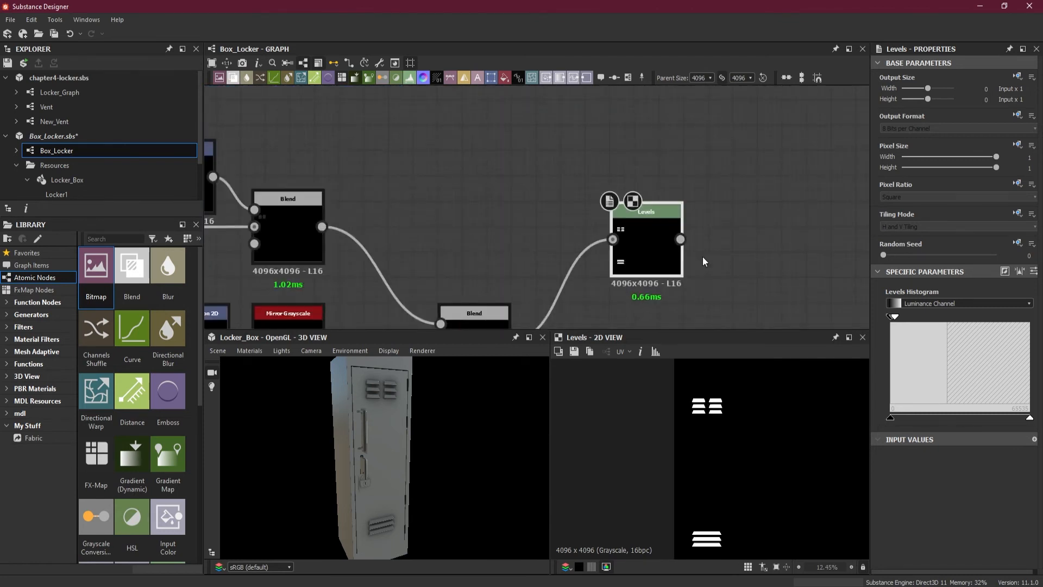
scroll(663, 190, "down", 5)
middle_click_drag(713, 230, 689, 240)
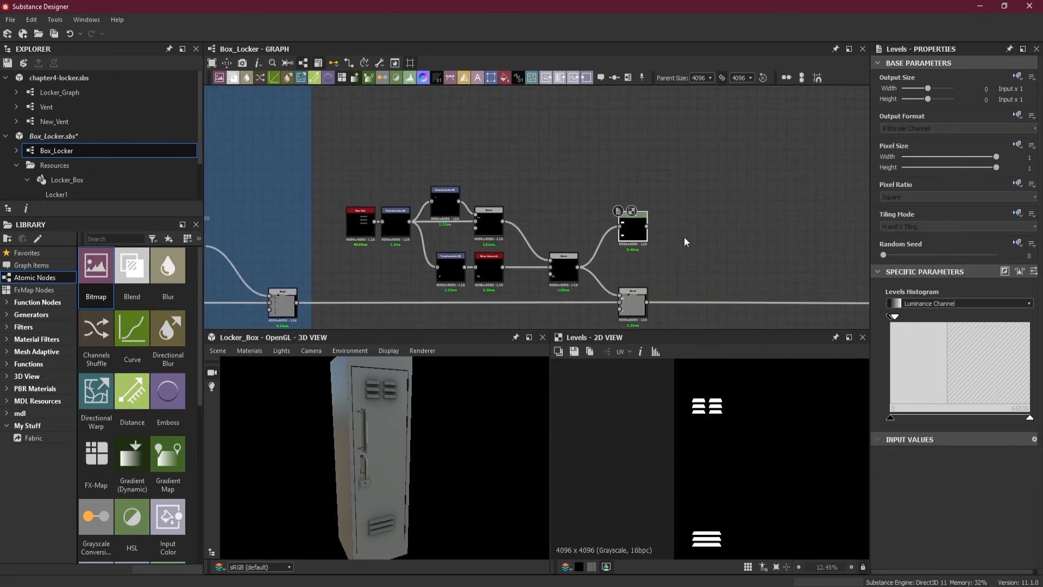
left_click_drag(634, 234, 597, 204)
left_click_drag(577, 267, 636, 205)
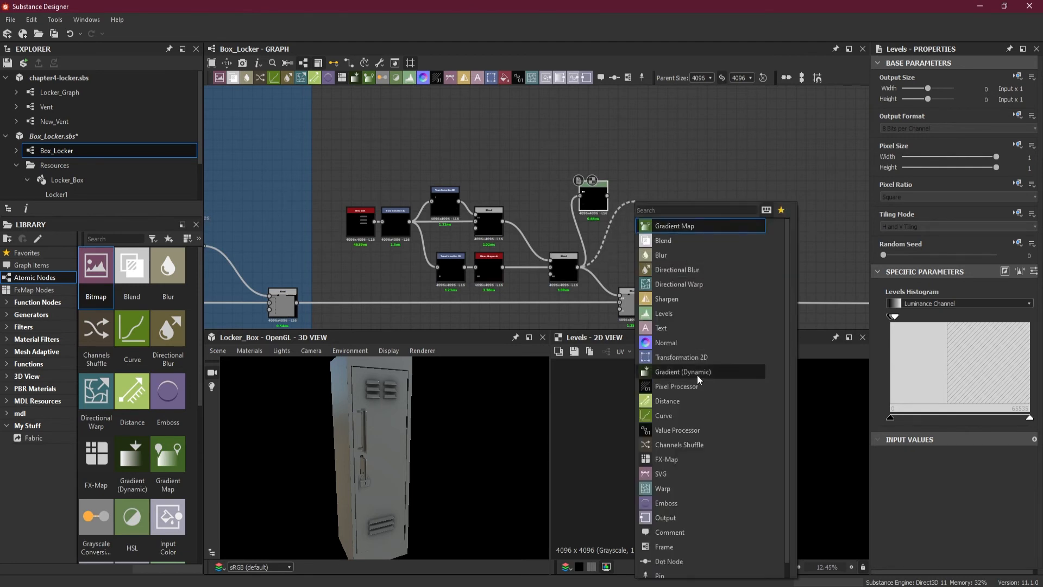
left_click(679, 313)
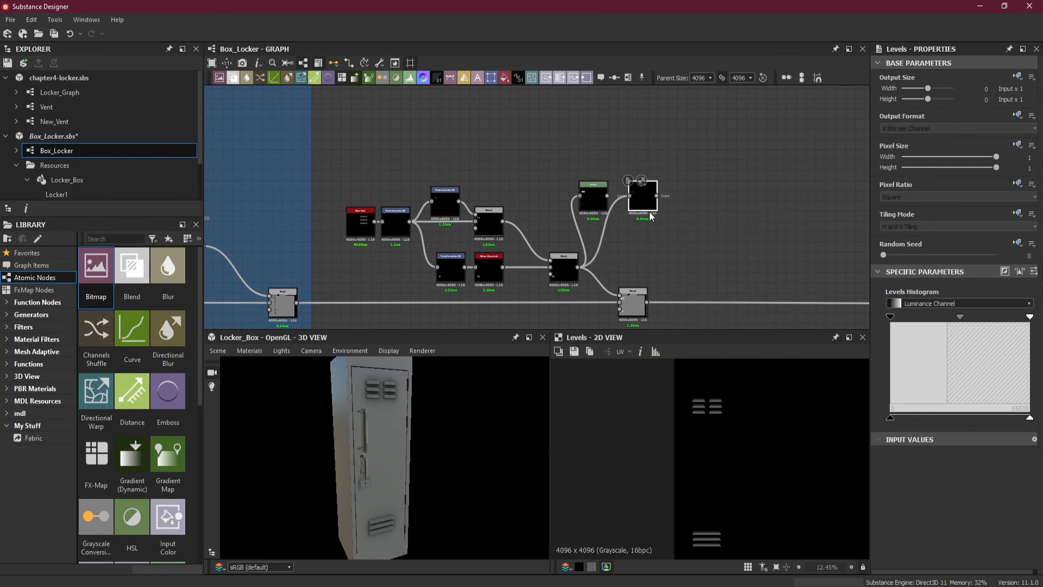
Lower the second Levels node's white input point to a little over a quarter of the range for a brighter, still faded vent mask.
scroll(787, 407, "up", 10)
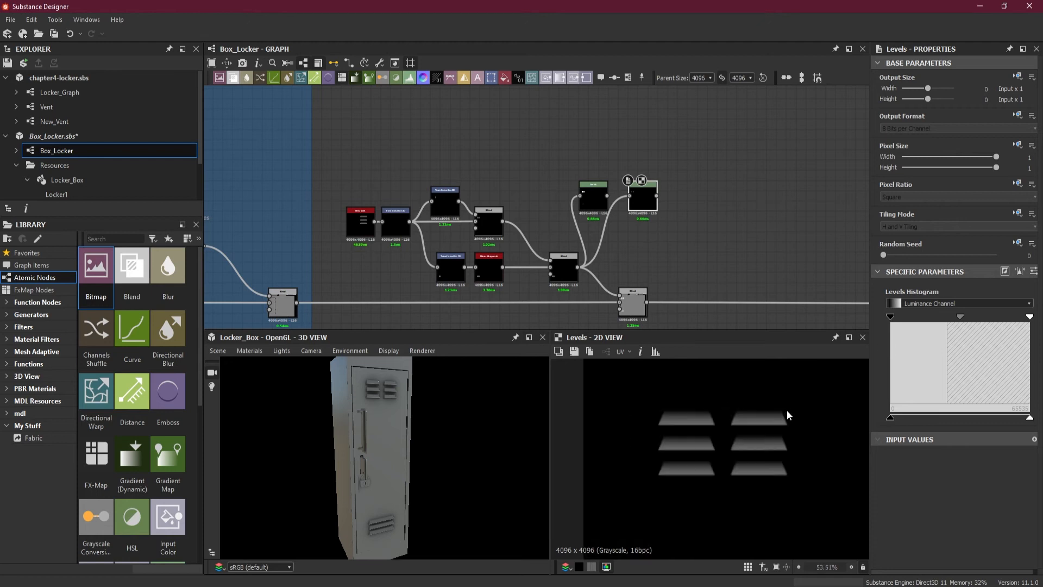
left_click_drag(1030, 316, 936, 317)
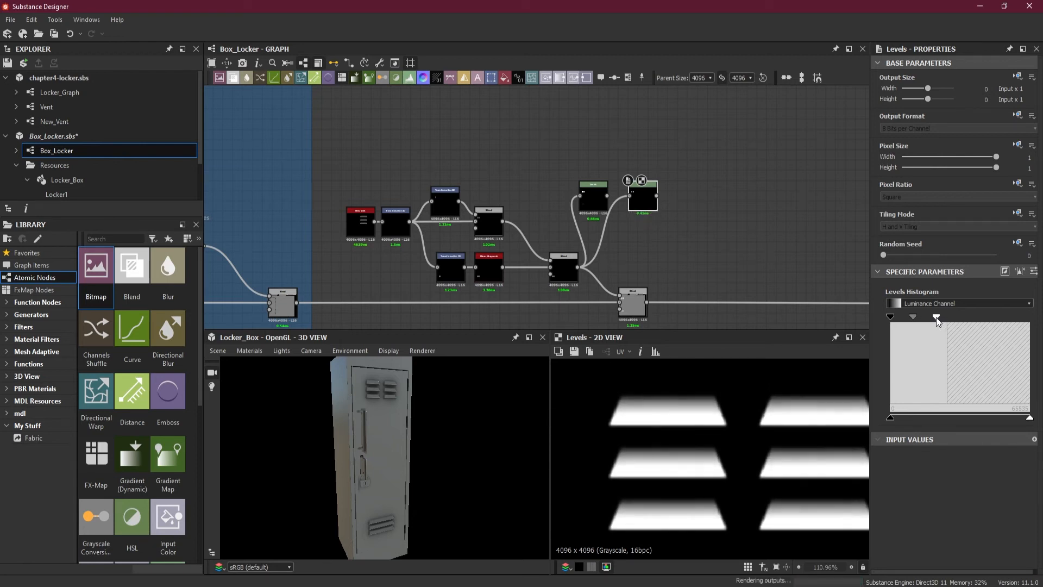
left_click_drag(936, 319, 930, 320)
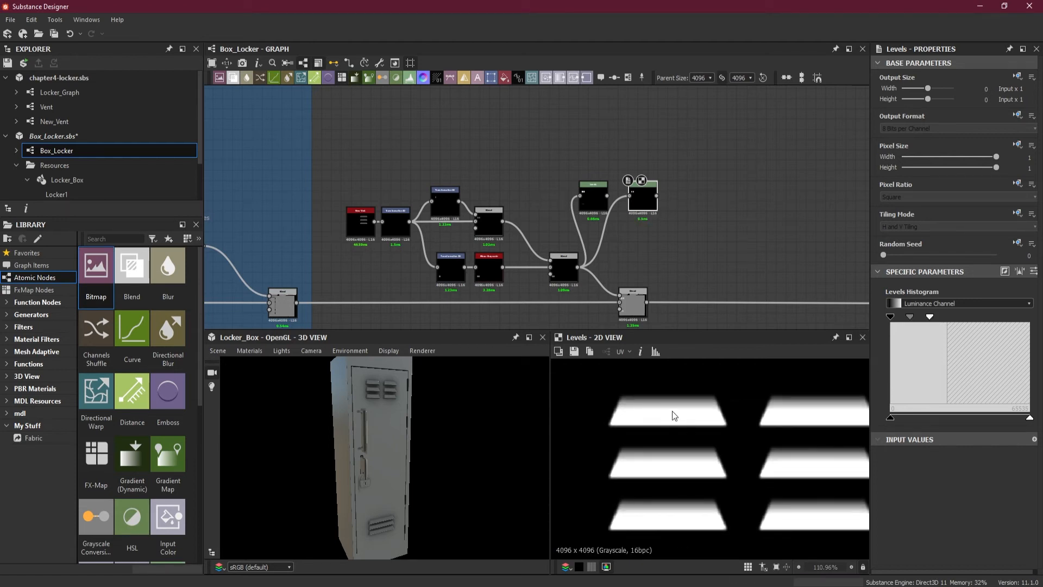
Add a comment to the graph and place it above the first Levels node.
scroll(576, 169, "up", 6)
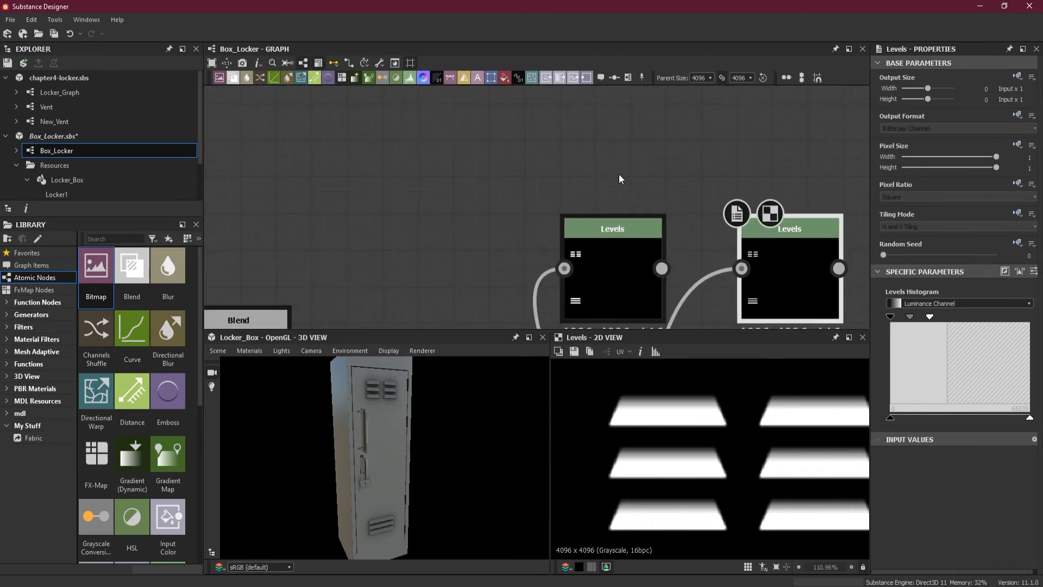
right_click(611, 159)
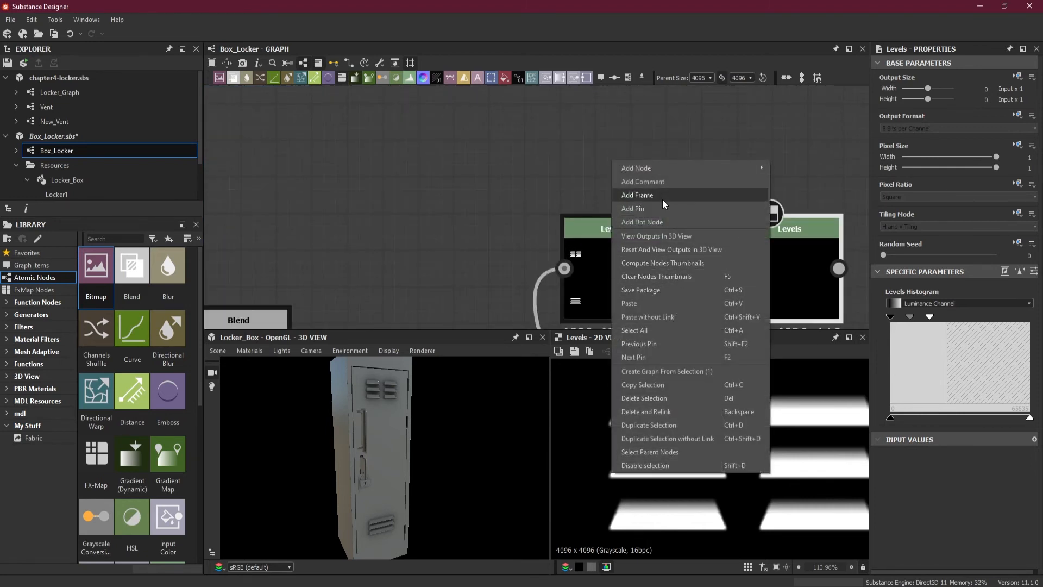
left_click(662, 183)
scroll(689, 255, "down", 8)
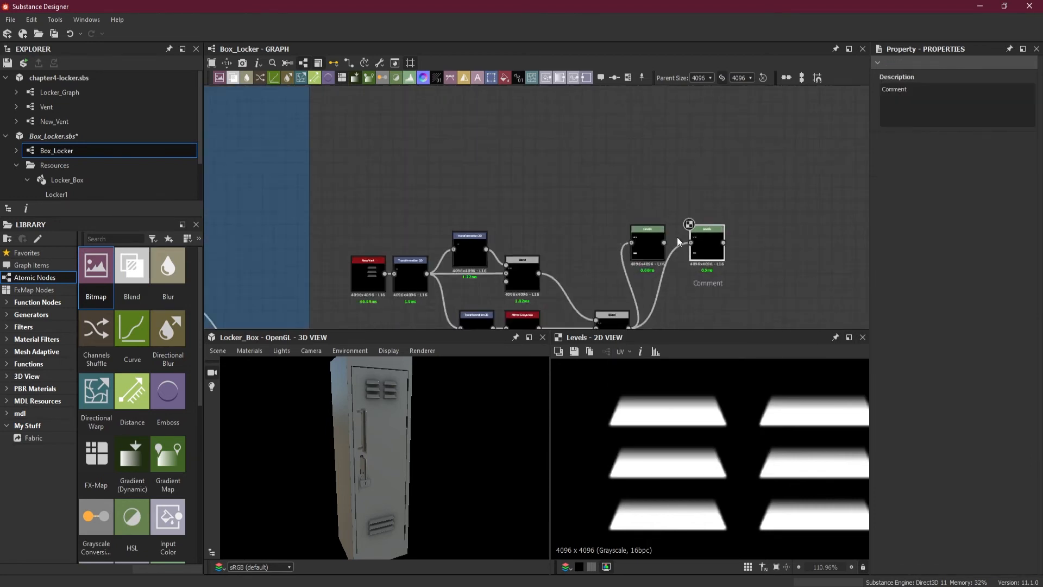
scroll(664, 227, "up", 8)
left_click_drag(662, 226, 664, 228)
Change the comment's text to "Vents Mask Non-Faded" and reposition it above the first Levels node.
left_click(930, 92)
key("ctrl+a")
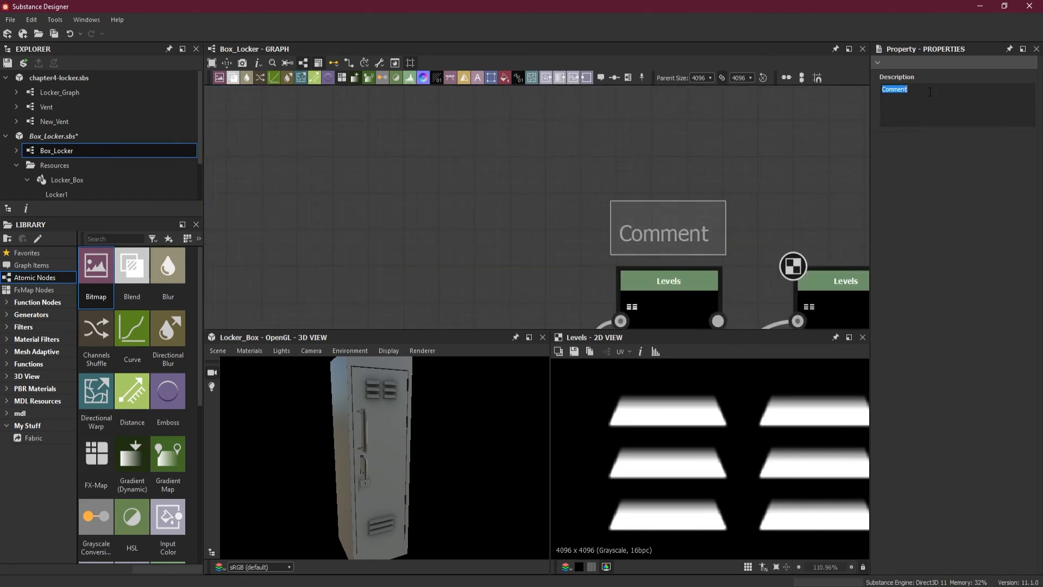
type("V")
left_click(670, 189)
left_click_drag(694, 236, 650, 213)
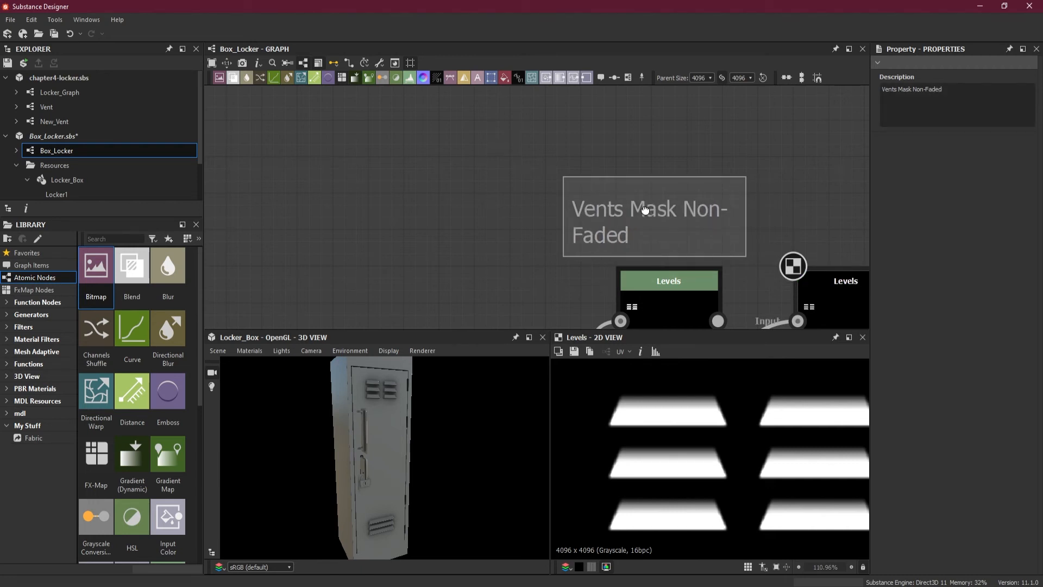
Try to duplicate the "Vents Mask Non-Faded" comment and look for the copy in the graph.
right_click(646, 208)
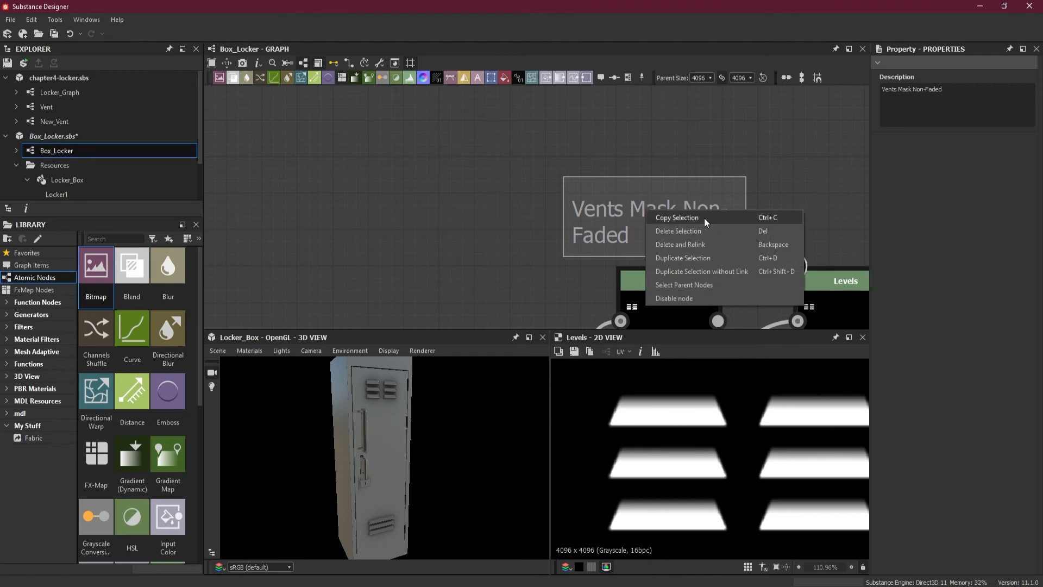
left_click(717, 259)
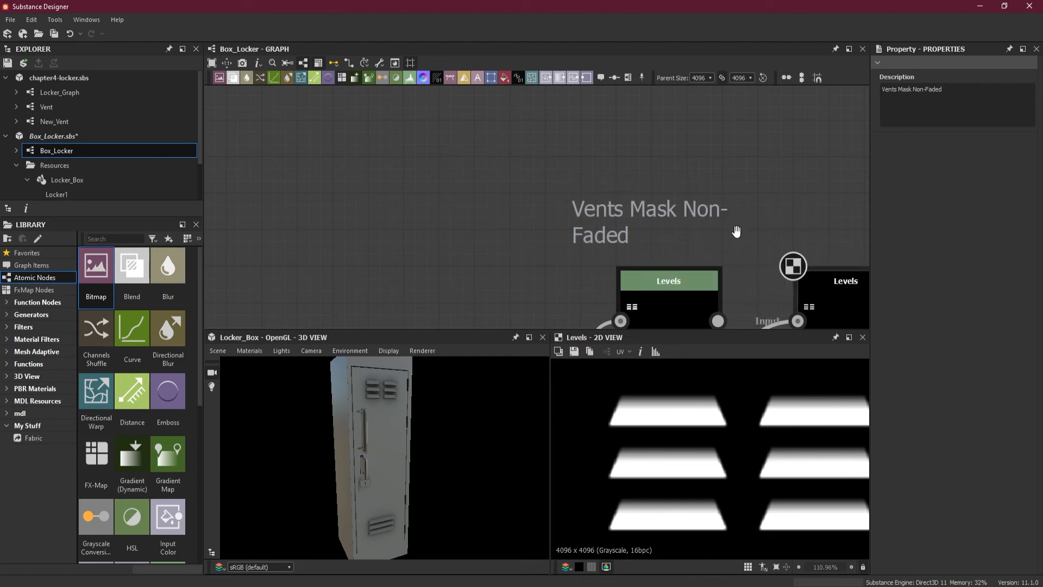
scroll(737, 229, "down", 10)
scroll(720, 229, "up", 6)
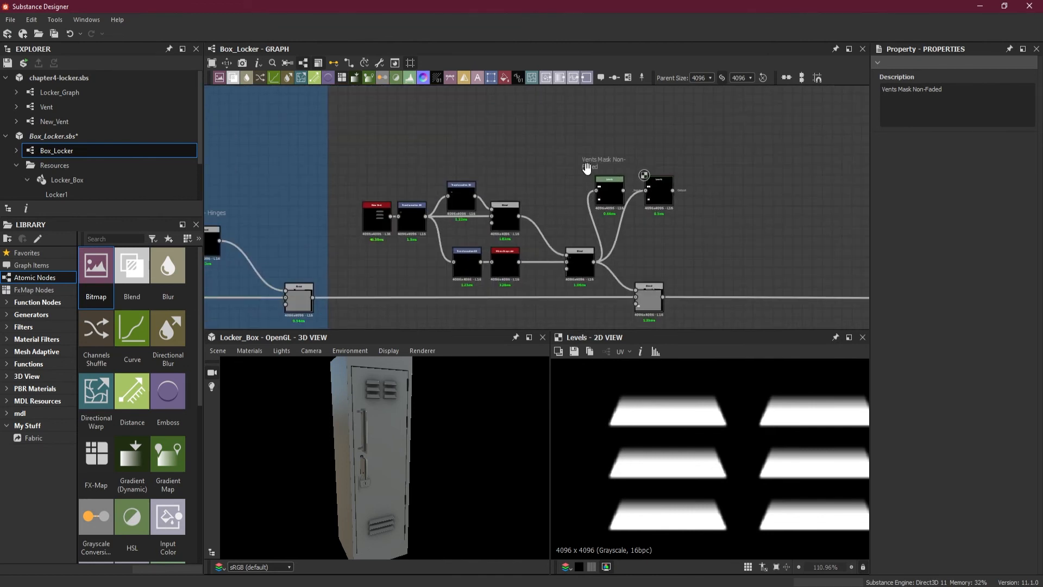
scroll(590, 169, "down", 6)
middle_click_drag(541, 170, 589, 220)
scroll(618, 222, "up", 6)
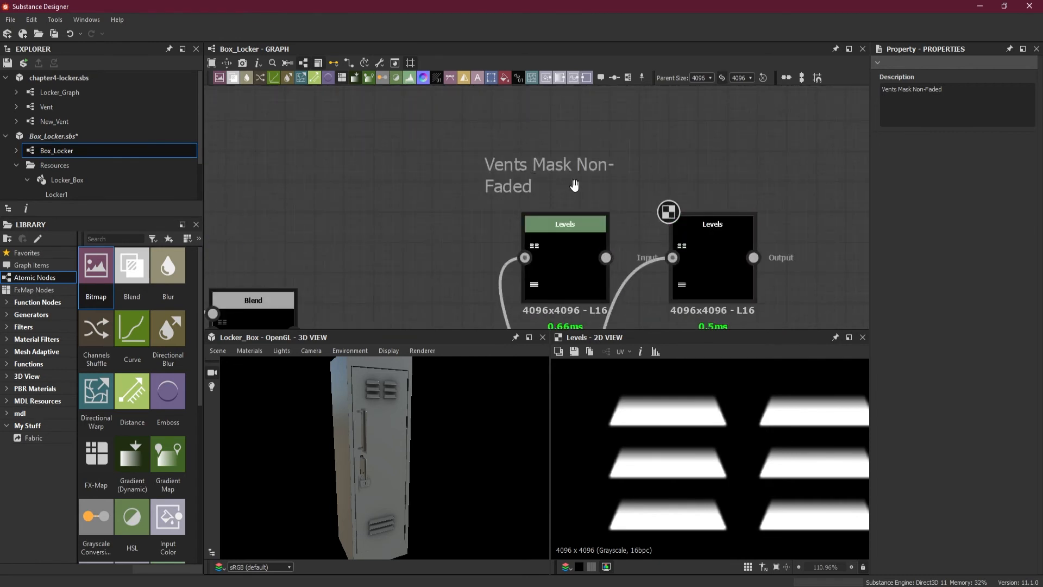
scroll(575, 194, "down", 6)
scroll(575, 195, "up", 2)
scroll(572, 182, "down", 4)
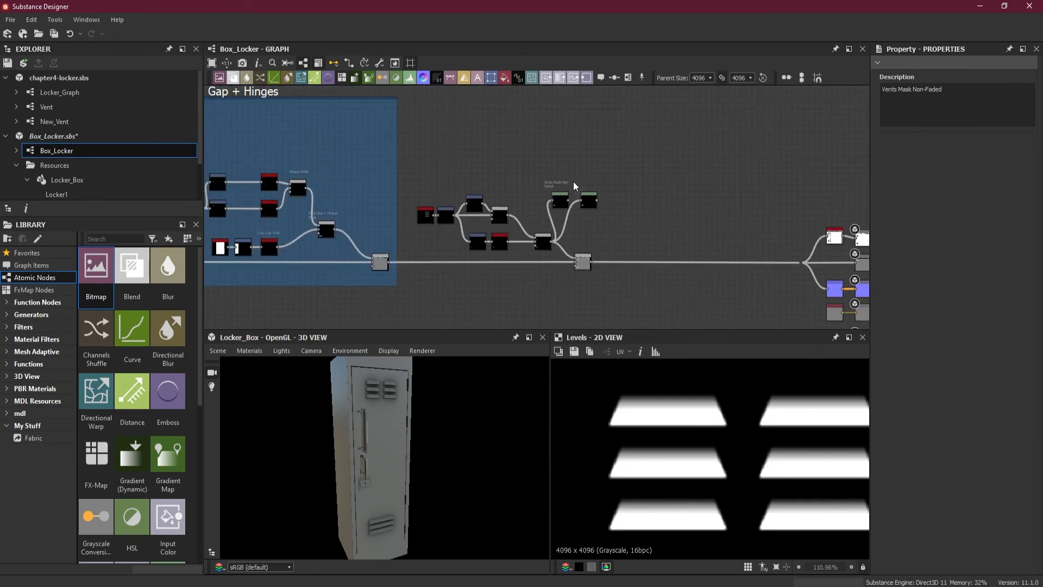
scroll(578, 176, "up", 5)
scroll(577, 175, "up", 2)
Copy the "Vents Mask Non-Faded" comment's text and add a new comment near the second Levels node.
right_click(601, 184)
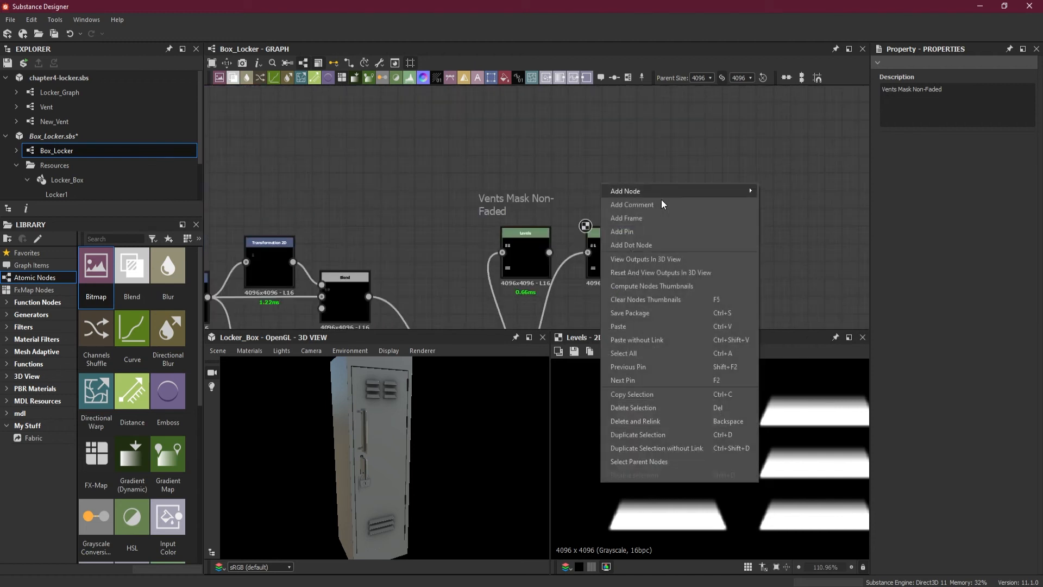
left_click(507, 211)
left_click_drag(966, 93, 802, 92)
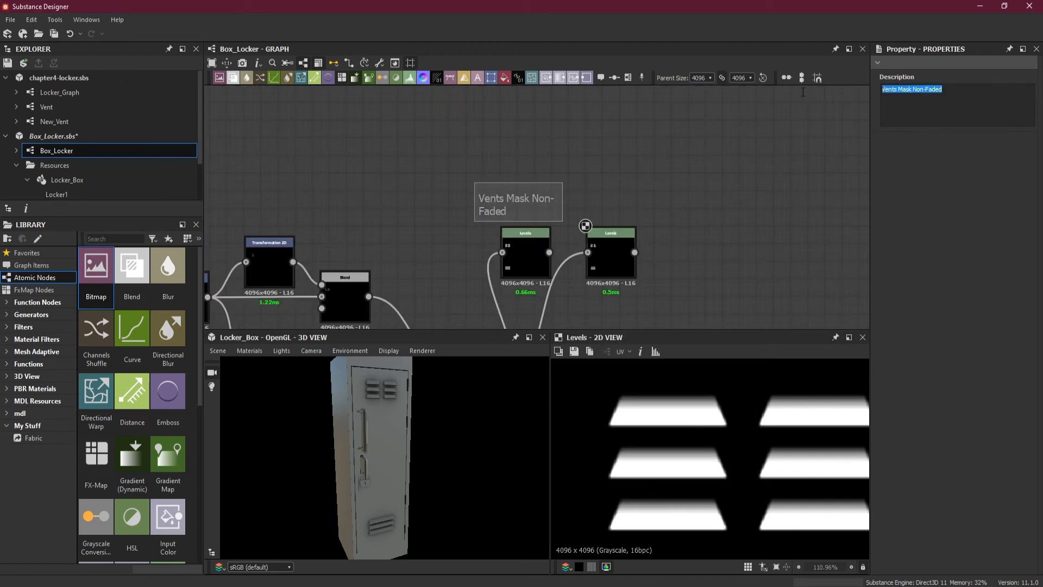
left_click(937, 99)
left_click_drag(913, 89, 823, 90)
key("ctrl+c")
right_click(647, 156)
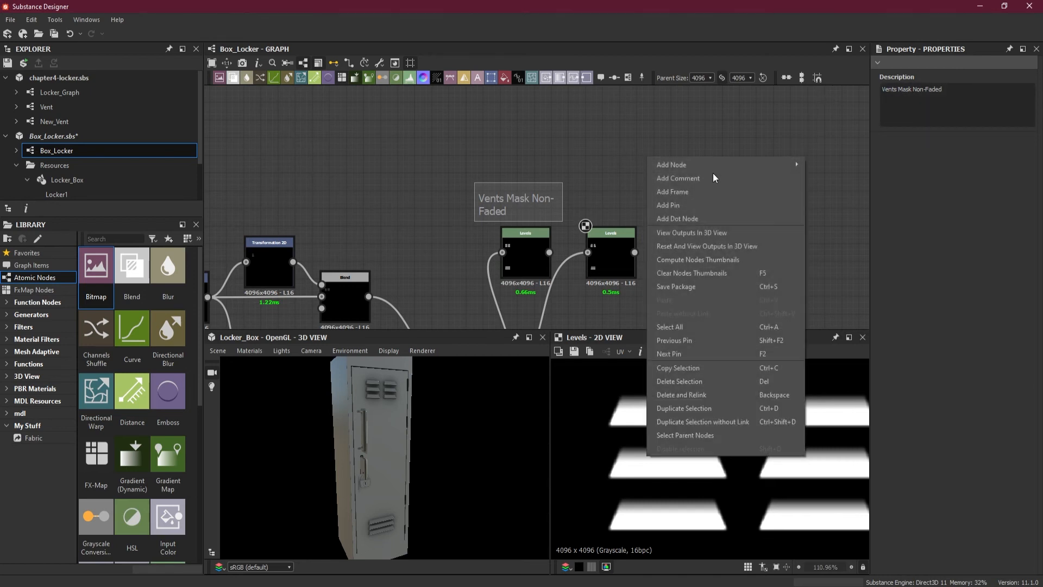
left_click(700, 179)
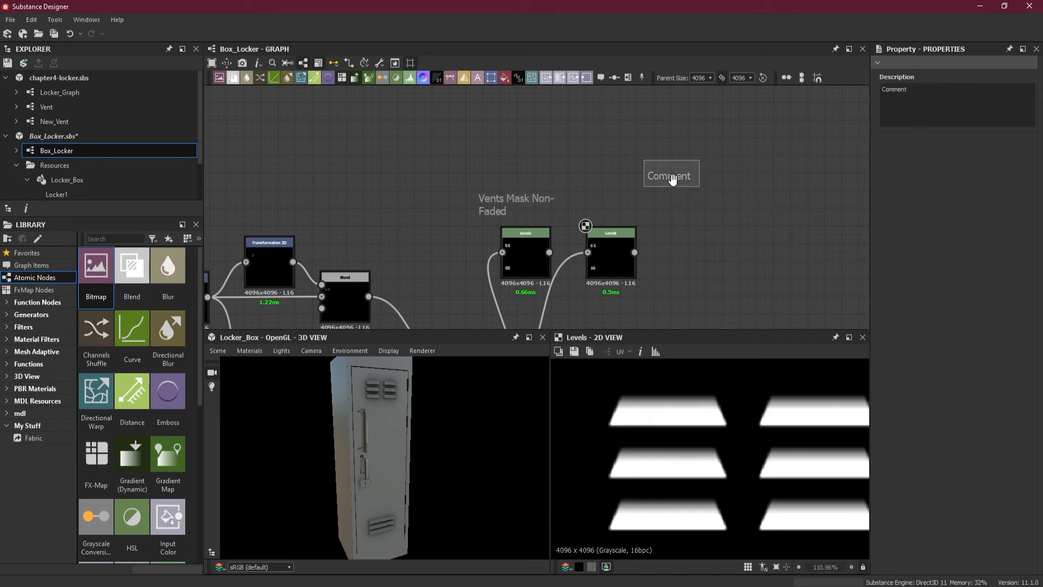
Change the new comment's text to "Vents Mask Faded" and place it above the second Levels node.
left_click_drag(919, 91, 806, 92)
key("ctrl+v")
left_click_drag(667, 179, 607, 209)
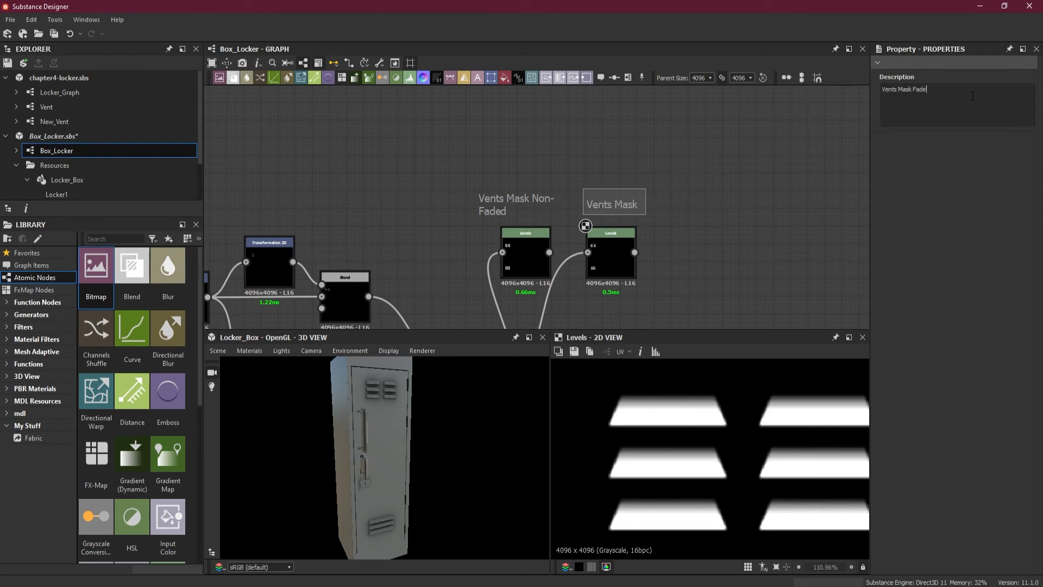
left_click(708, 162)
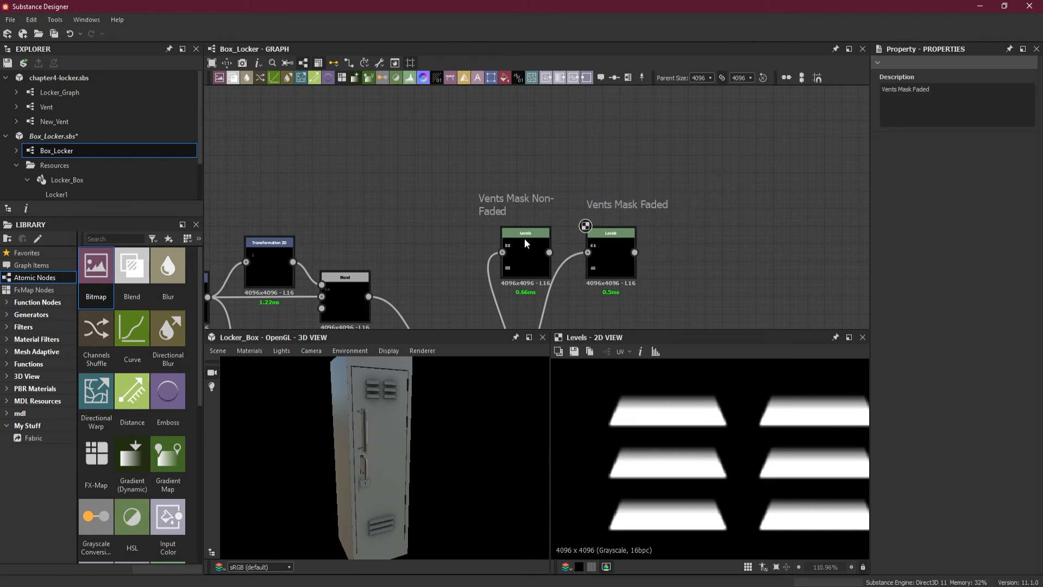
Add a frame around all the vent nodes, including both Levels nodes and the Blend node on the main line.
scroll(663, 248, "down", 5)
left_click_drag(534, 201, 680, 298)
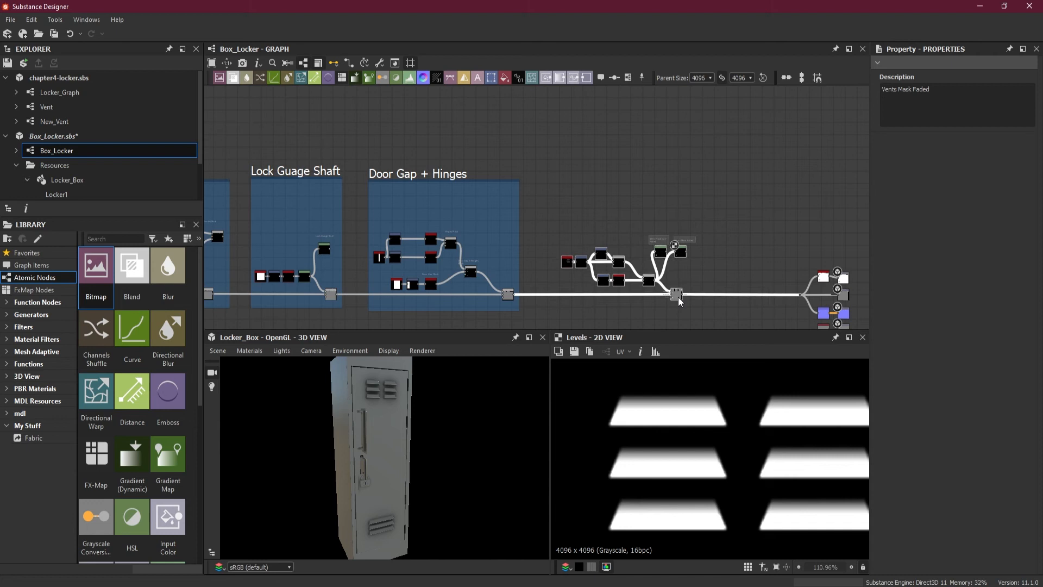
right_click(623, 263)
left_click(704, 324)
scroll(619, 237, "up", 3)
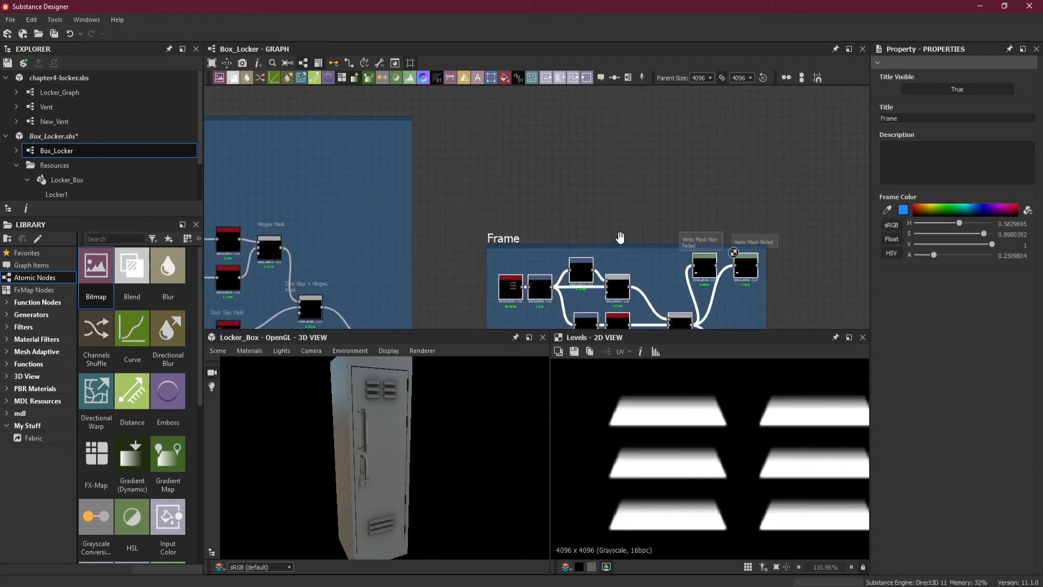
Extend the new frame upward to about the height of the Door Gap + Hinges frame and widen it slightly.
scroll(620, 238, "up", 3)
left_click_drag(612, 250, 595, 115)
scroll(609, 164, "down", 5)
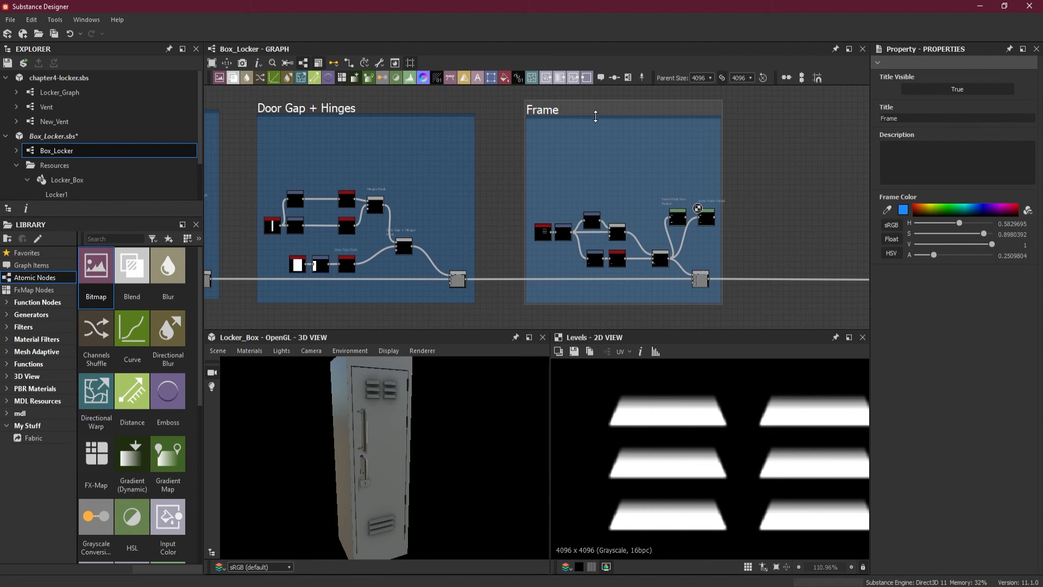
left_click_drag(720, 254, 731, 255)
Title the new frame "Vents" and save the Box_Locker package.
double_click(930, 119)
type("Vents")
key("Return")
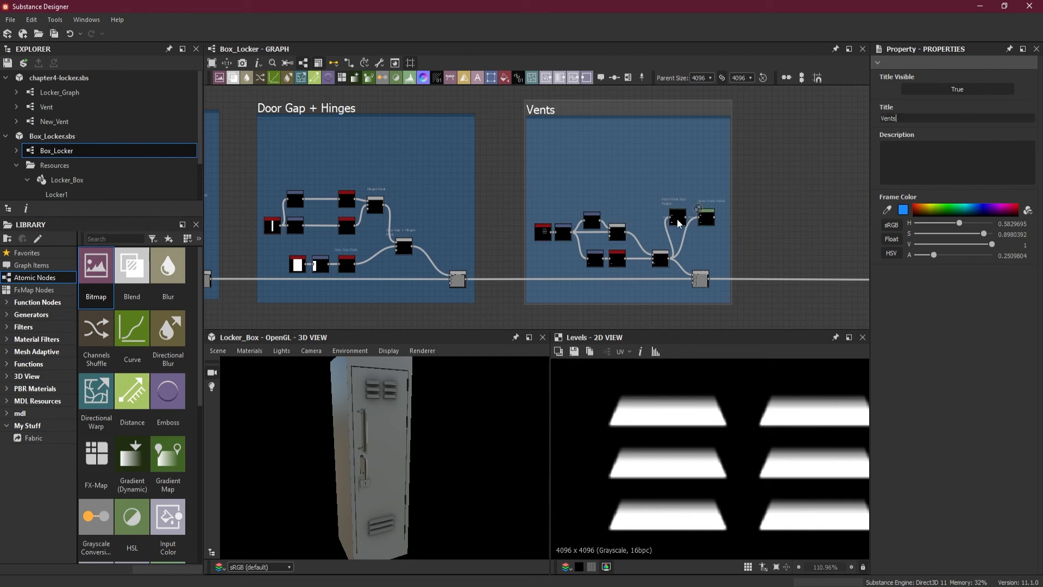
Review the whole graph, then show the Vents frame's final Blend node in the 2D view and examine the door.
scroll(703, 232, "down", 4)
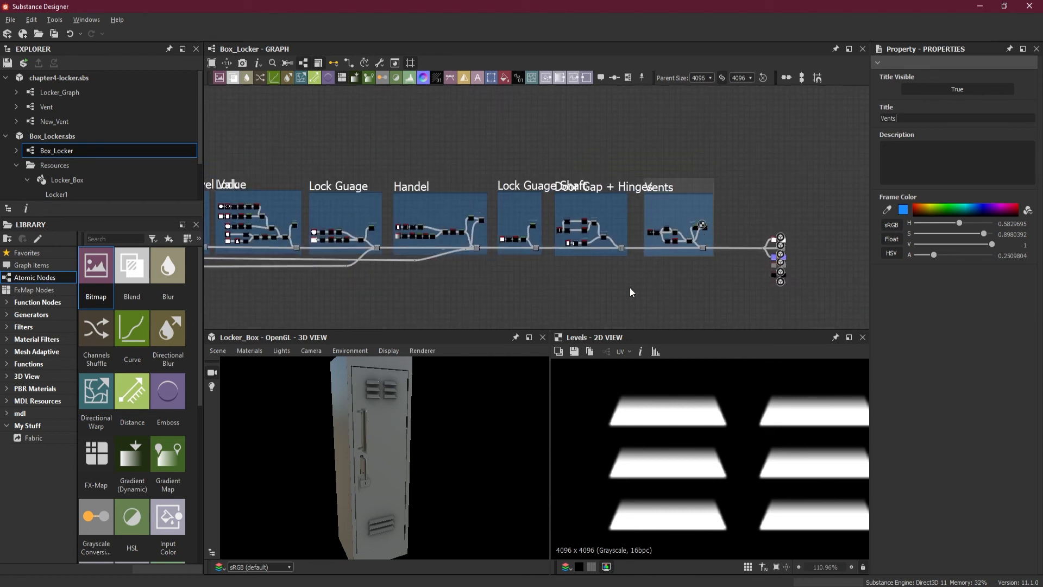
scroll(630, 288, "down", 2)
scroll(714, 295, "down", 2)
key("alt")
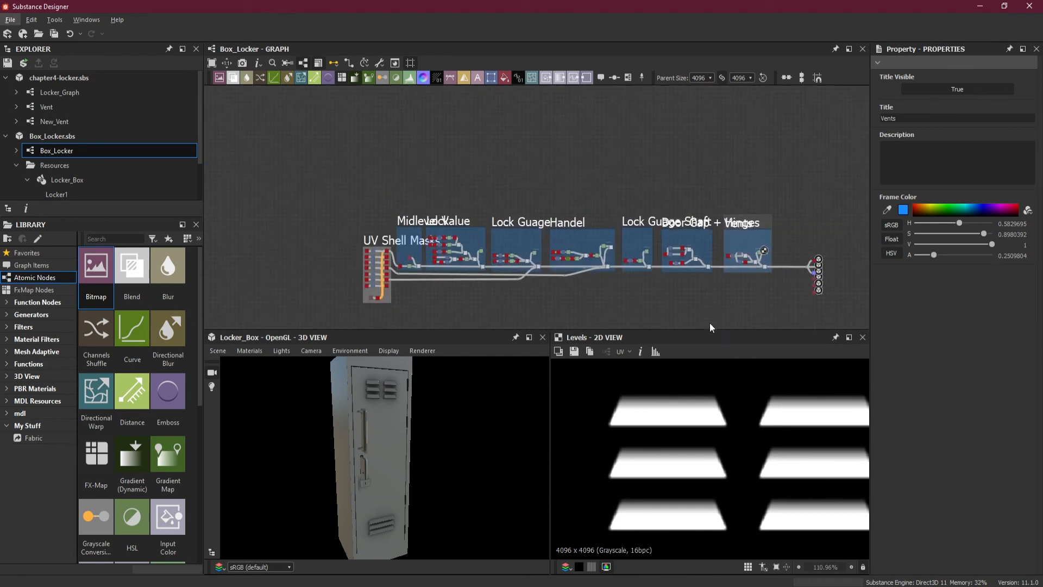
scroll(765, 282, "up", 4)
double_click(757, 233)
scroll(709, 393, "down", 5)
scroll(710, 394, "down", 3)
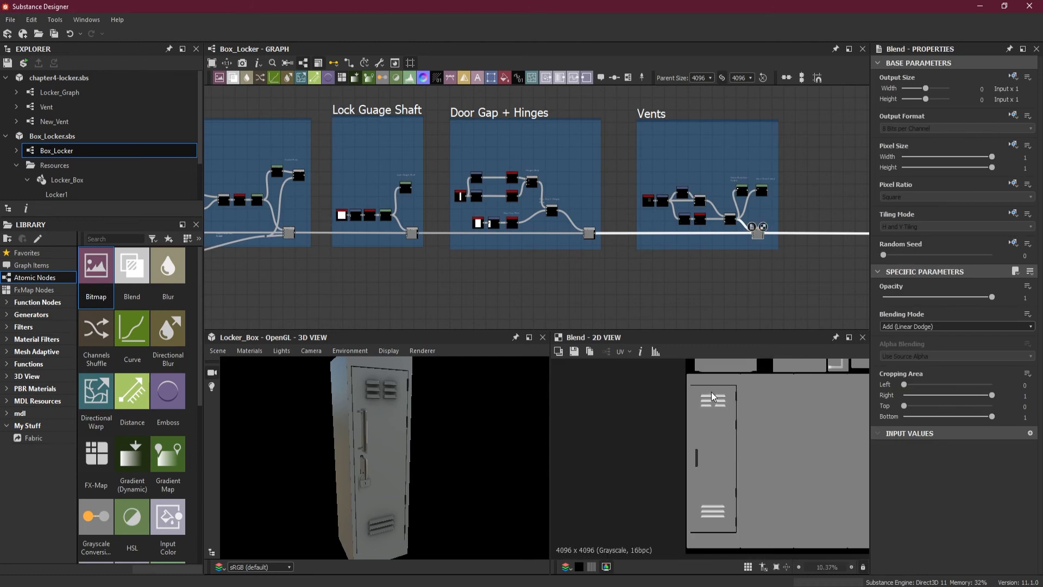